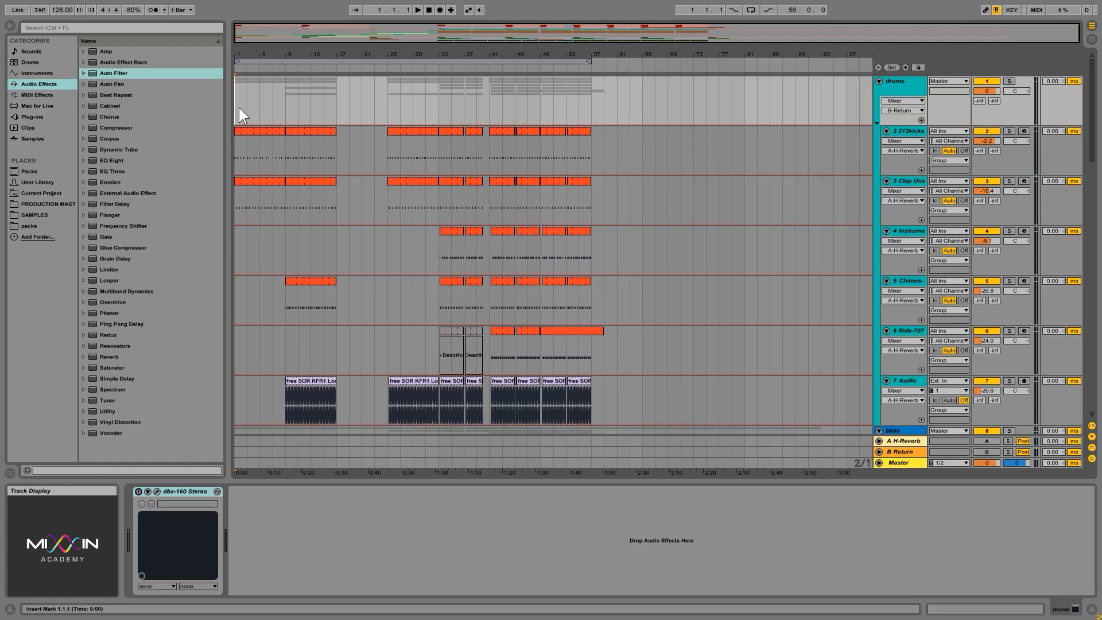
- Play the intro from bar 1, about bar 9 and bar 15, and review the drum, bass and lead tracks' clips
key(space)
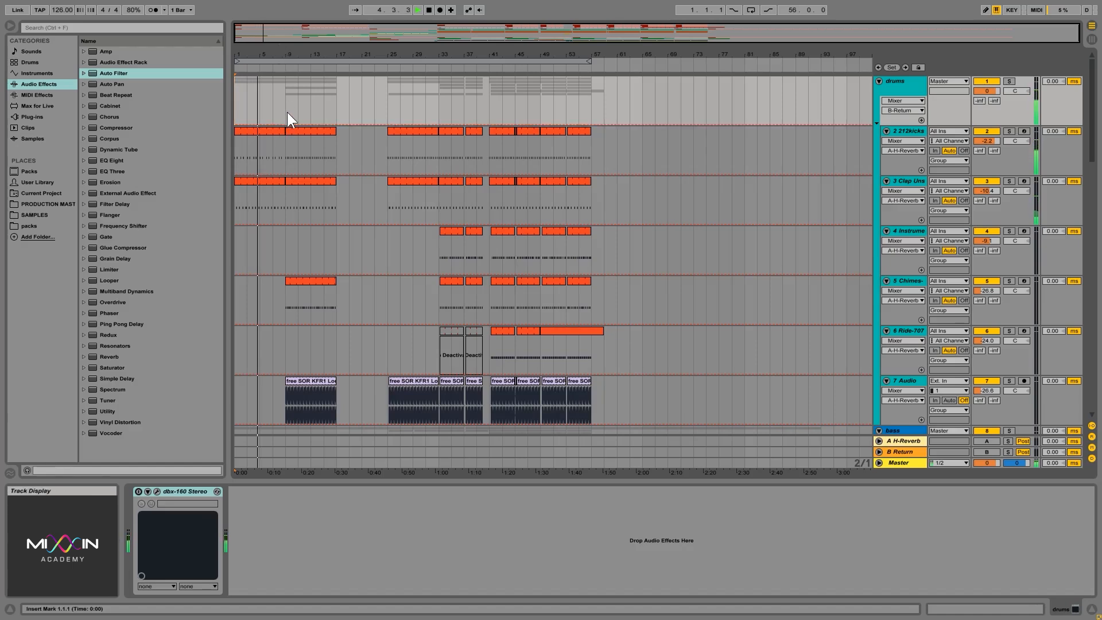
mouse_move(281, 48)
mouse_down()
mouse_move(288, 67)
mouse_move(322, 56)
mouse_move(288, 60)
mouse_up()
click(308, 112)
key(space)
key(space)
scroll(368, 208, down, 10)
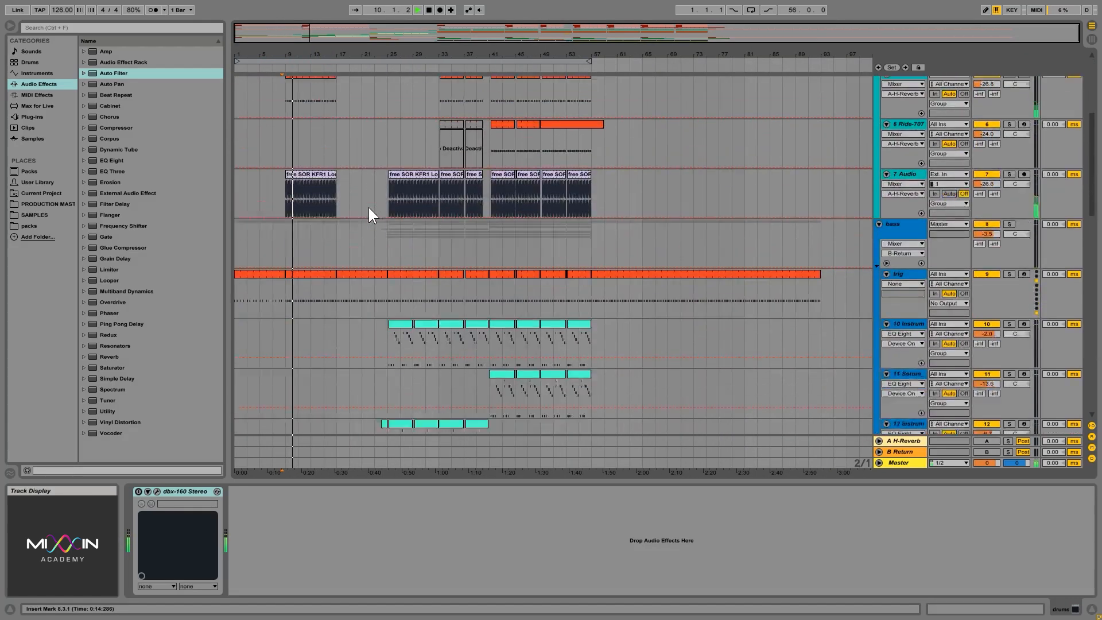
scroll(369, 209, down, 10)
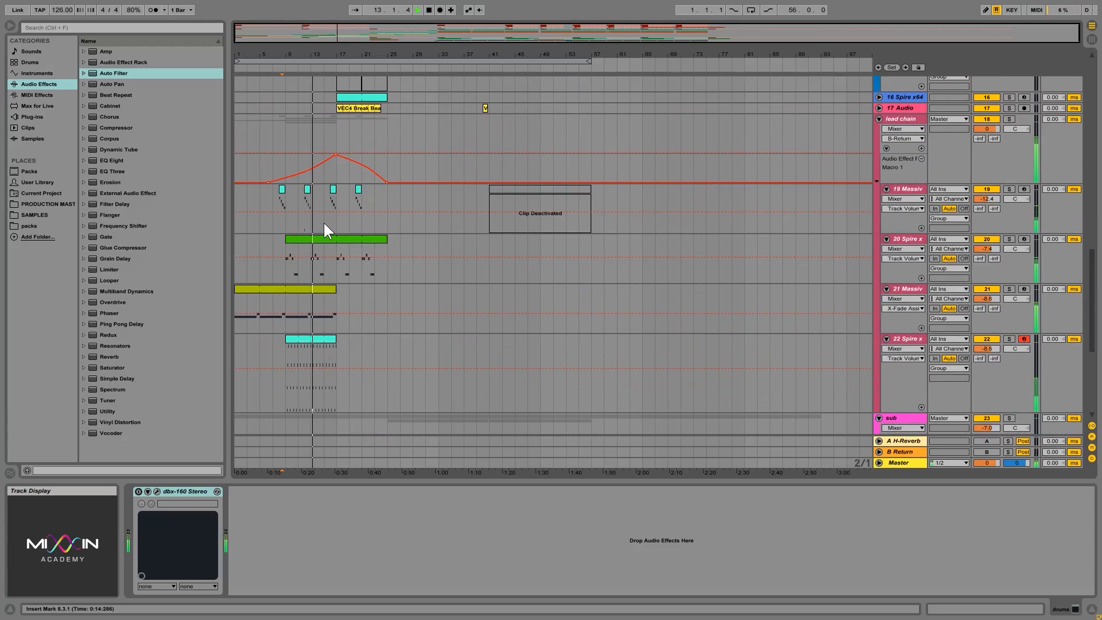
click(324, 221)
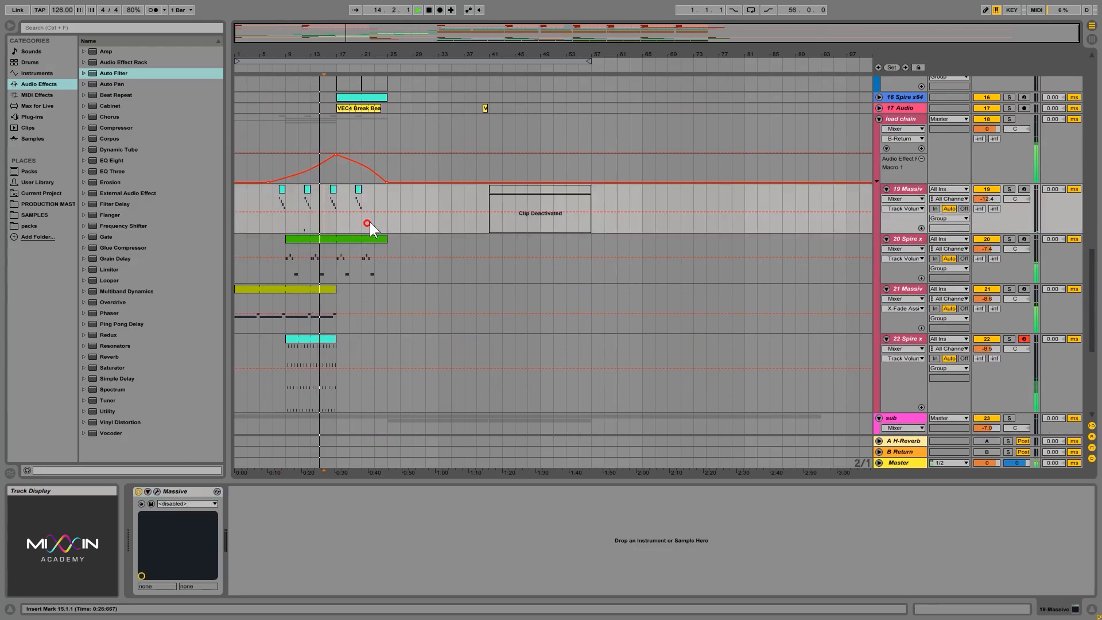
drag(331, 53, 388, 193)
drag(459, 51, 356, 2)
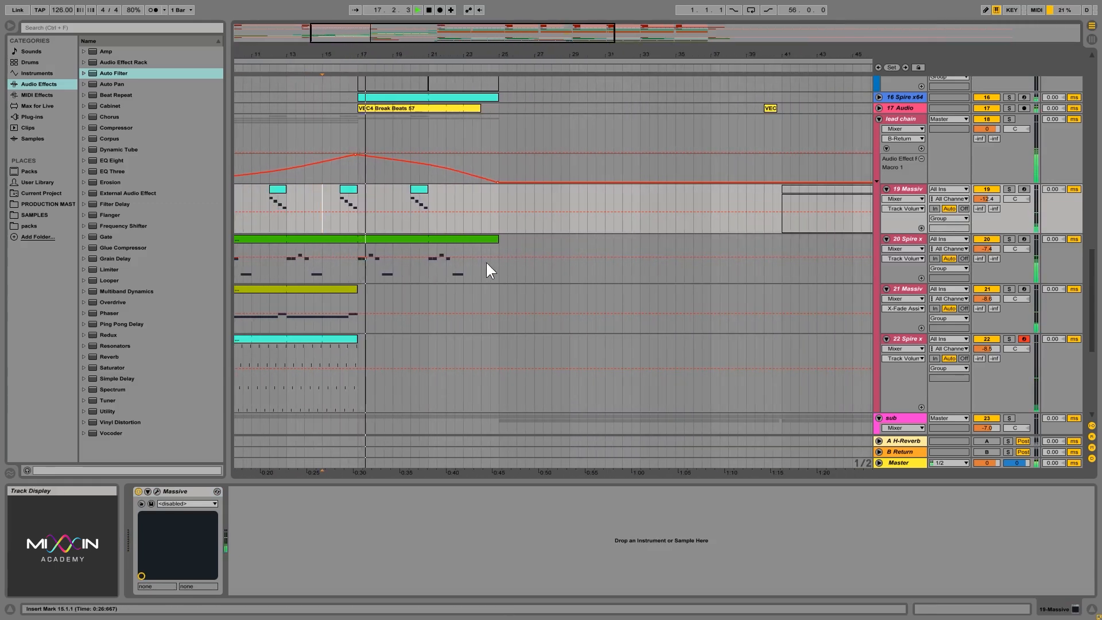
- Play the arrangement from bar 23 and review the clips of the bass and drum groups through the drop
scroll(499, 263, up, 3)
scroll(501, 261, up, 6)
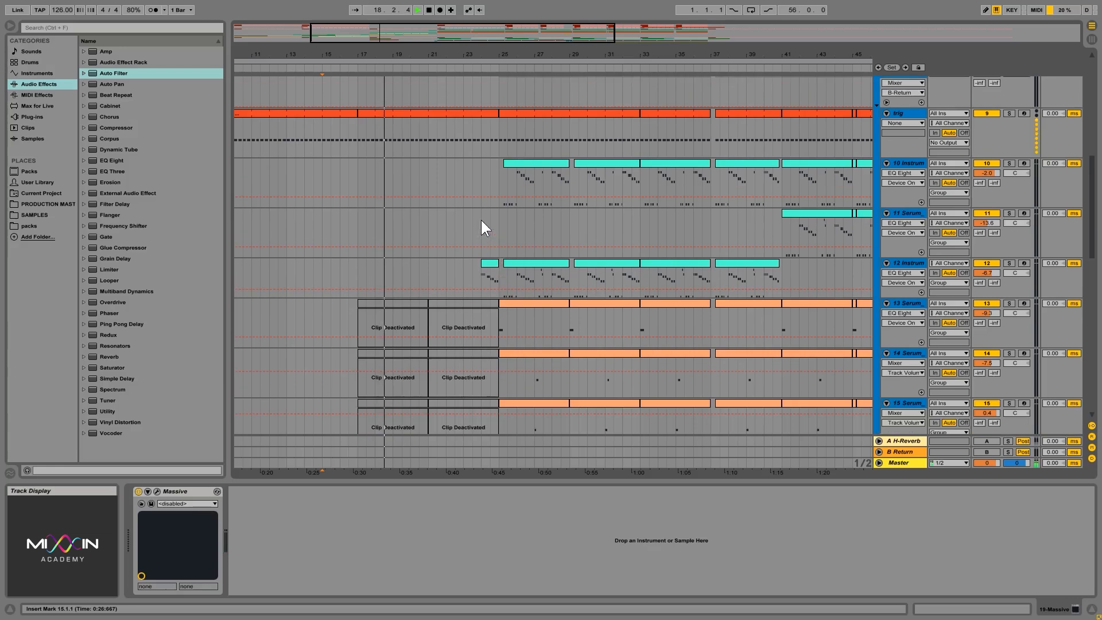
click(471, 176)
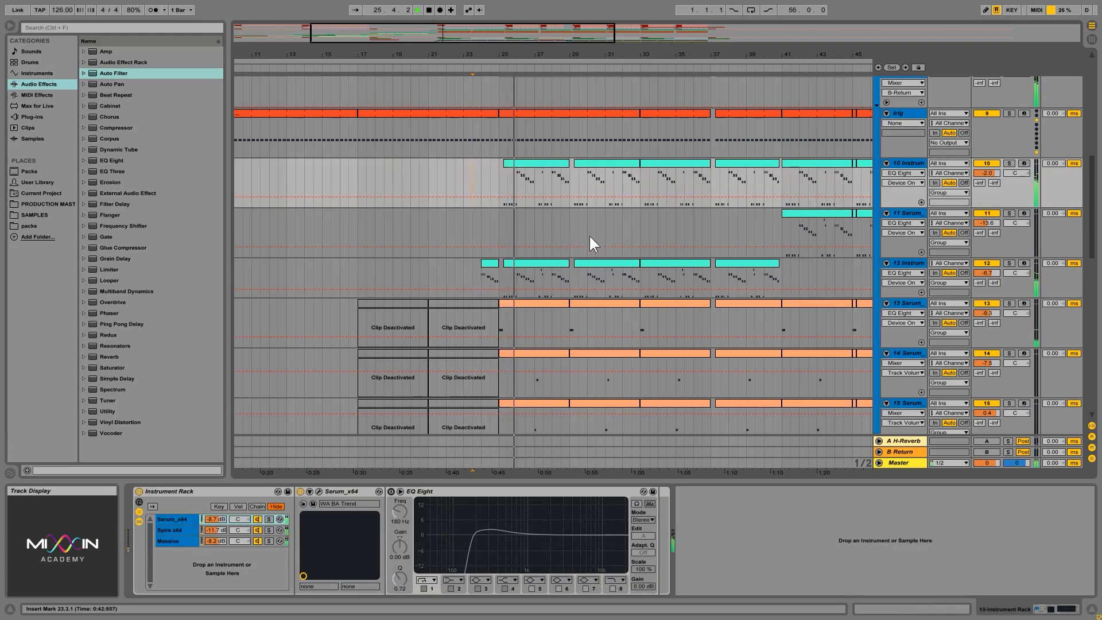
scroll(603, 230, up, 3)
scroll(618, 224, up, 3)
drag(626, 57, 574, 34)
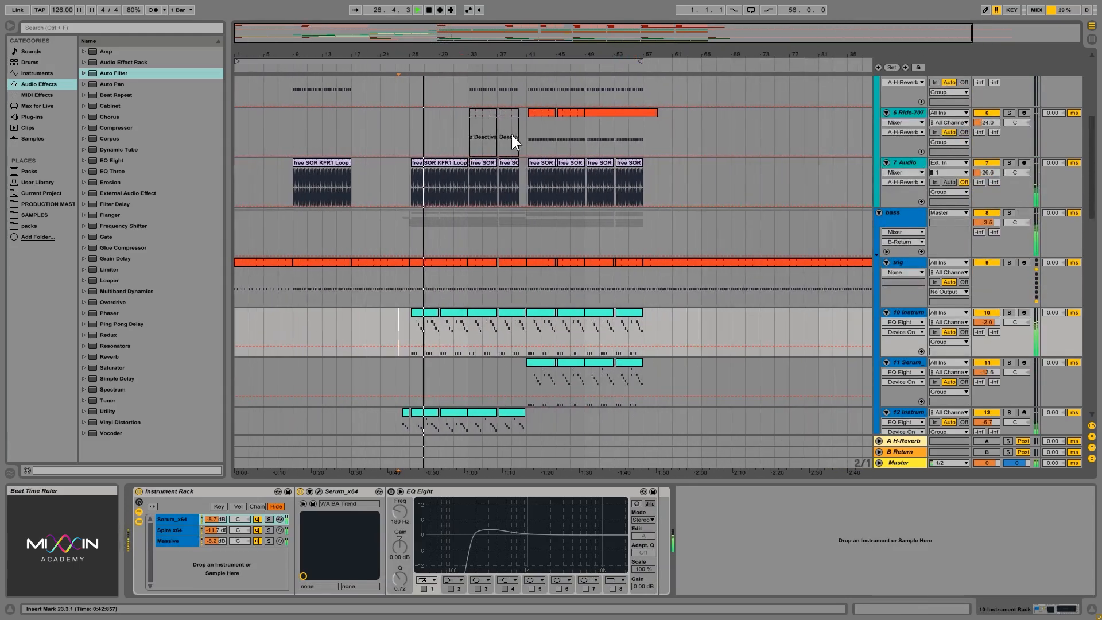
scroll(746, 252, up, 3)
scroll(764, 265, up, 5)
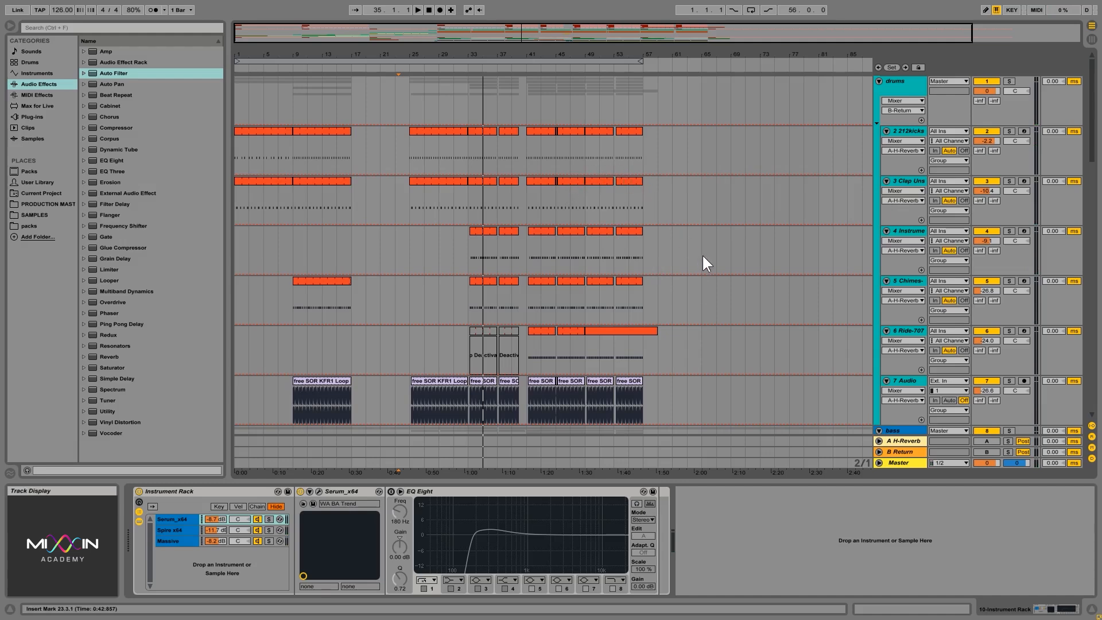
- Solo the 212kicks track, add an EQ Eight after its sampler, and play it from bar 25
click(913, 131)
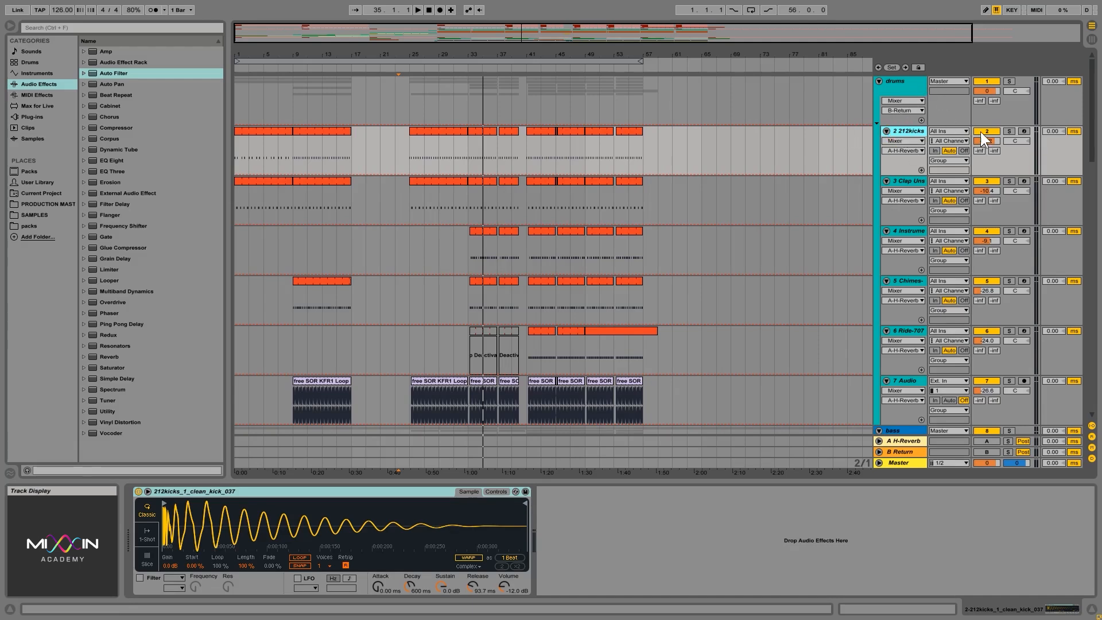
click(1010, 132)
drag(115, 160, 713, 157)
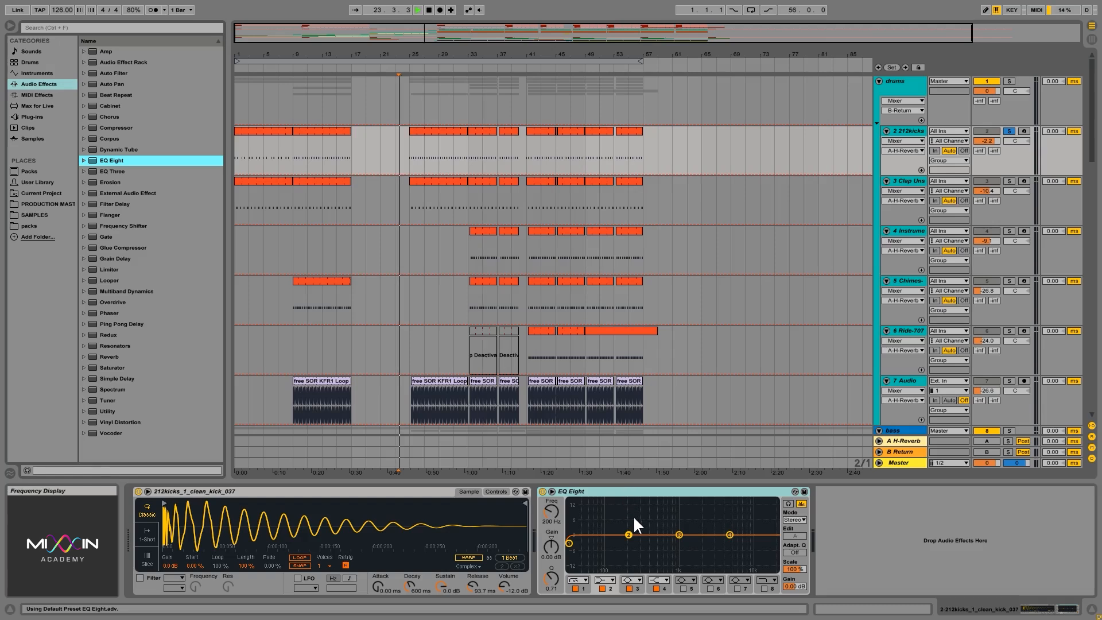
click(411, 163)
key(space)
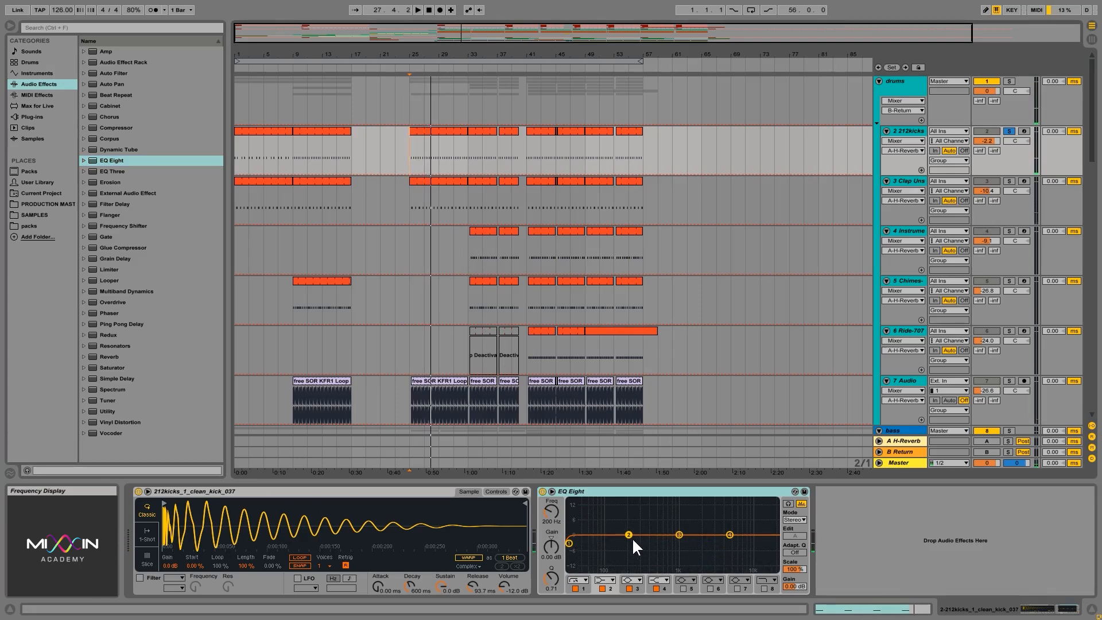
- Cut band 3 of the kick's EQ Eight by 10.2 dB at about 341 Hz with a Q of 3.19
drag(678, 535, 647, 554)
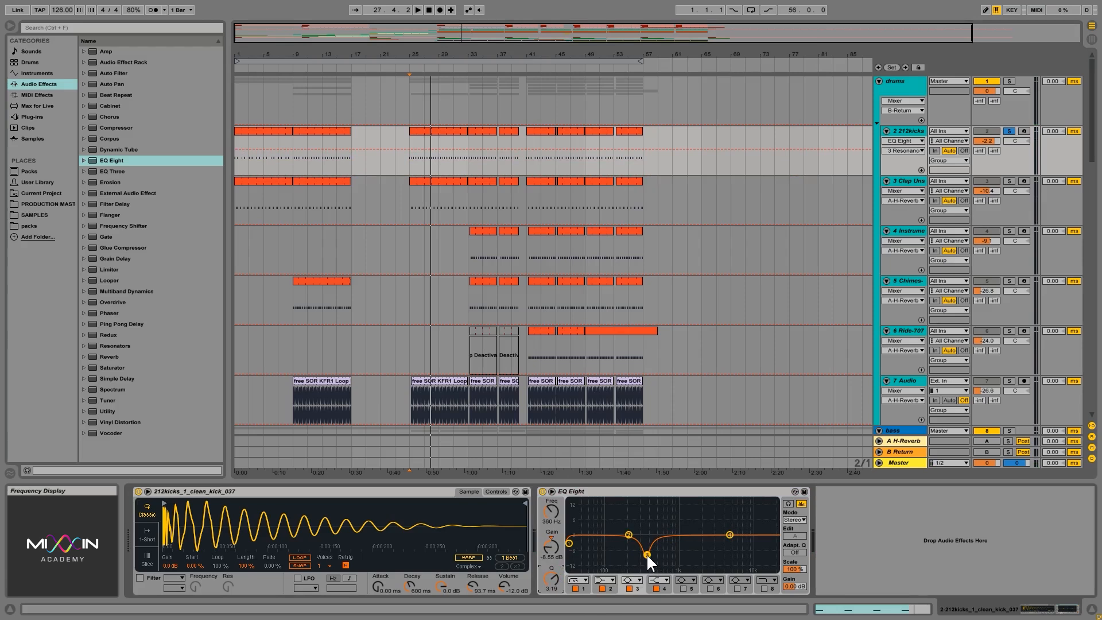
key(space)
drag(630, 554, 645, 504)
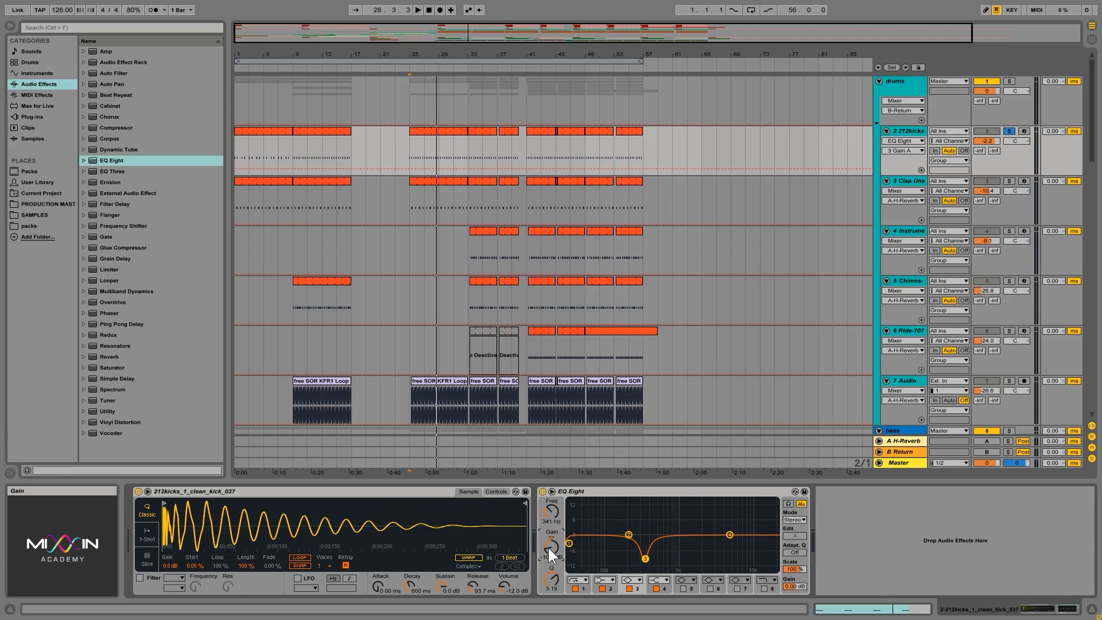
- Compare the kick during playback with the EQ Eight bypassed and active, and with filter 3 off and on
key(space)
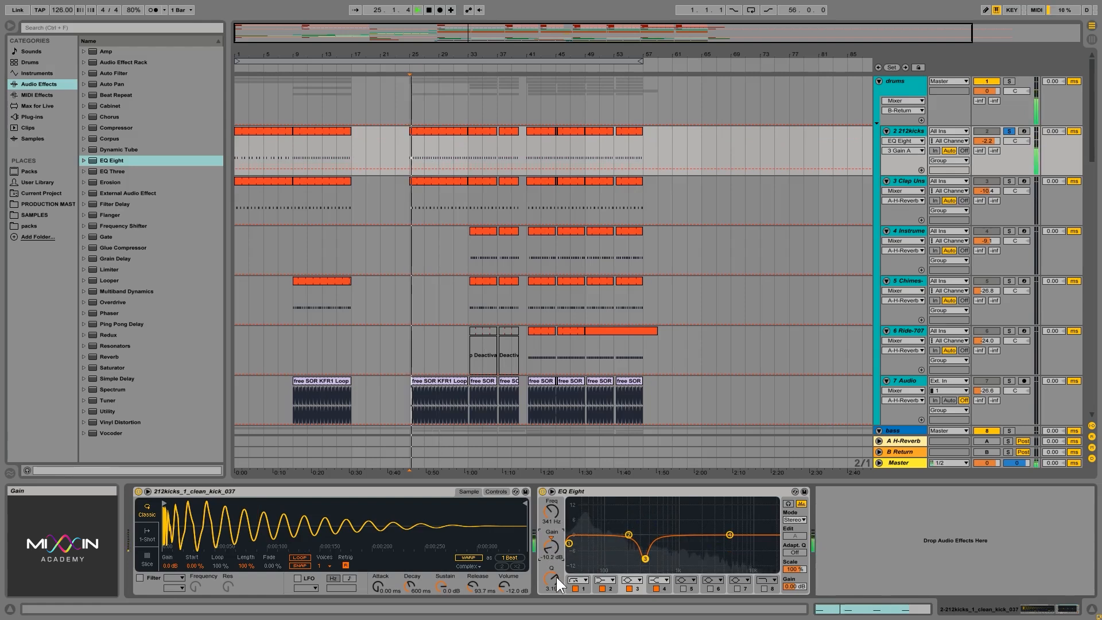
click(543, 490)
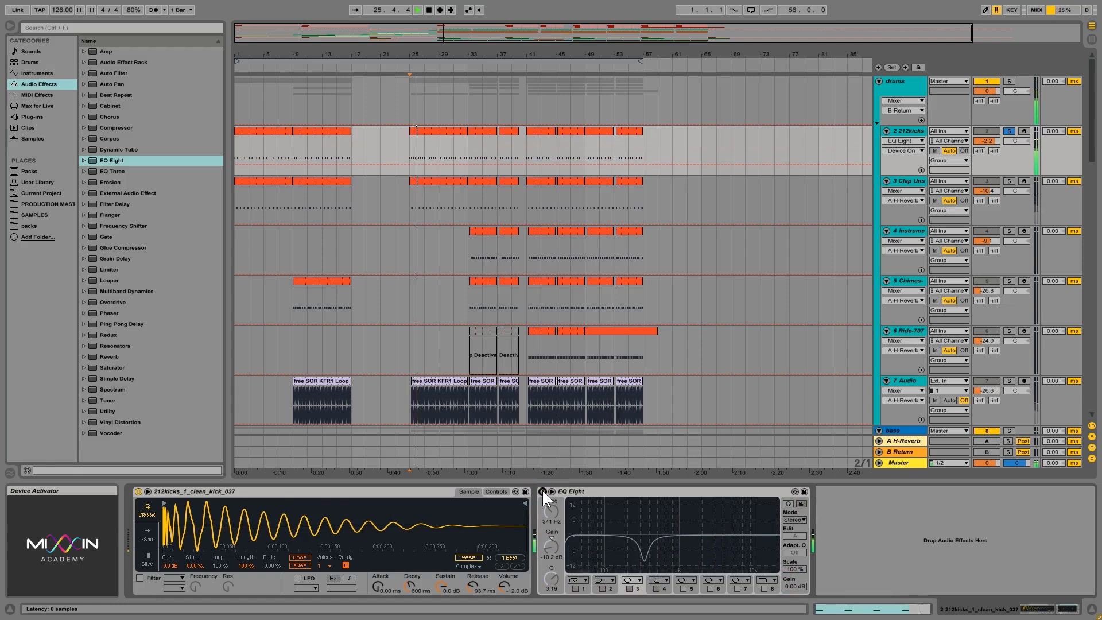
click(542, 491)
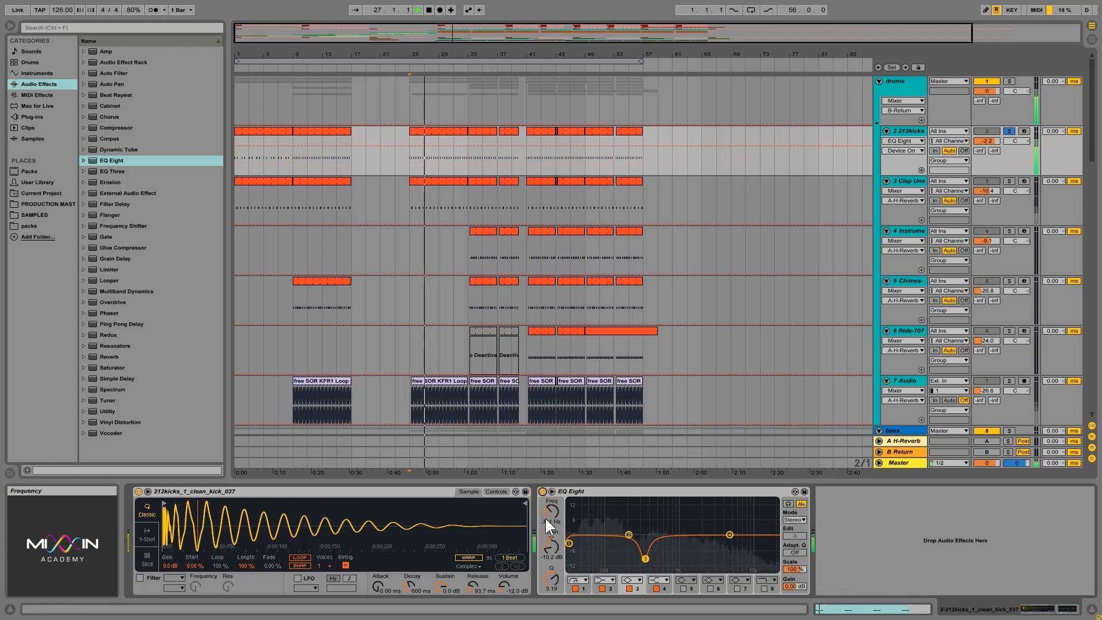
click(629, 589)
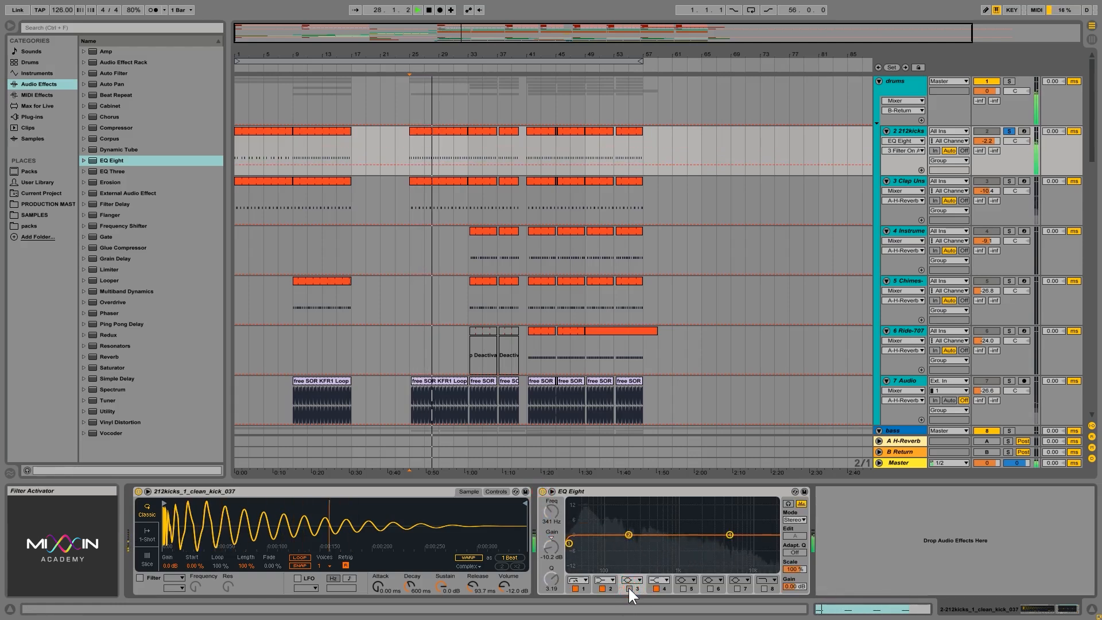
click(629, 588)
click(628, 586)
click(628, 587)
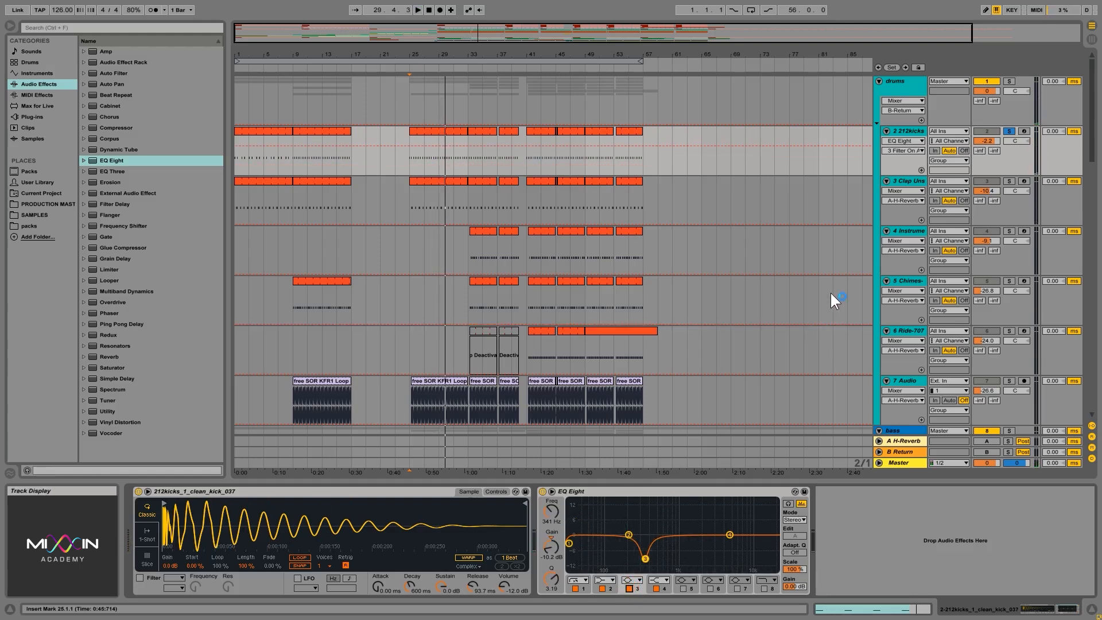
- Solo the Clap track and play it from bar 33
click(901, 184)
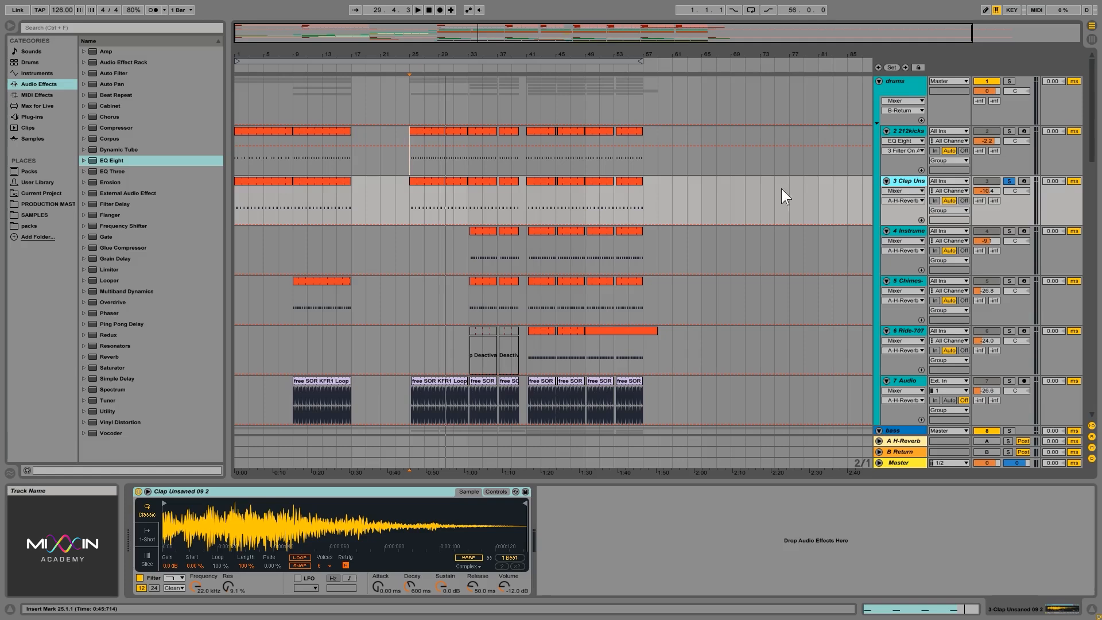
click(470, 203)
key(space)
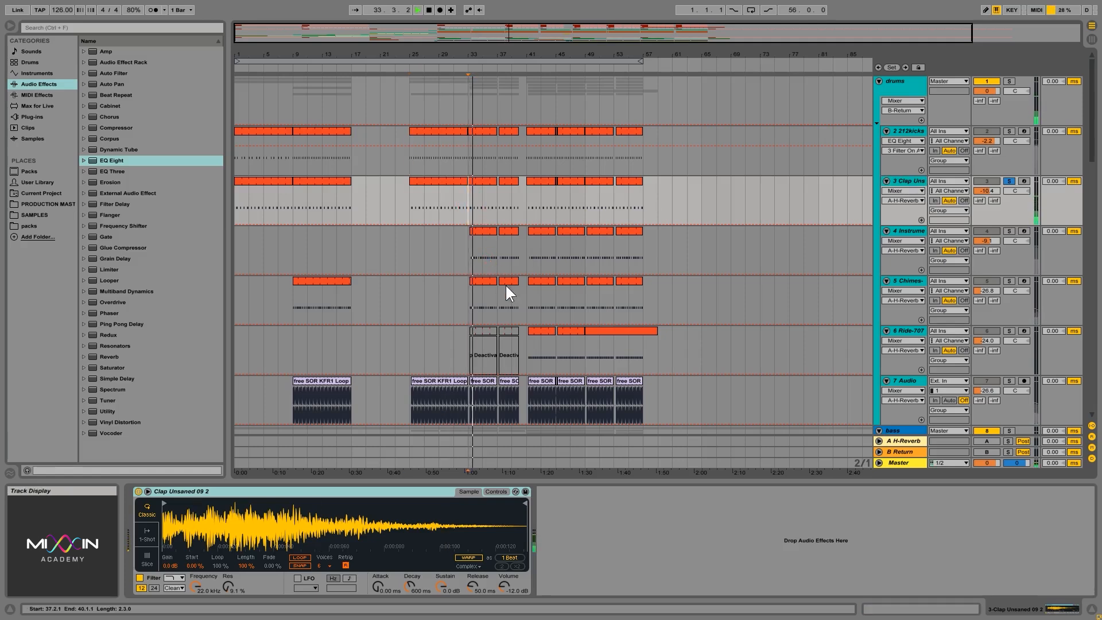
- Add an EQ Eight to the Clap track with a band 1 low cut at about 194 Hz
key(space)
drag(109, 160, 627, 543)
key(space)
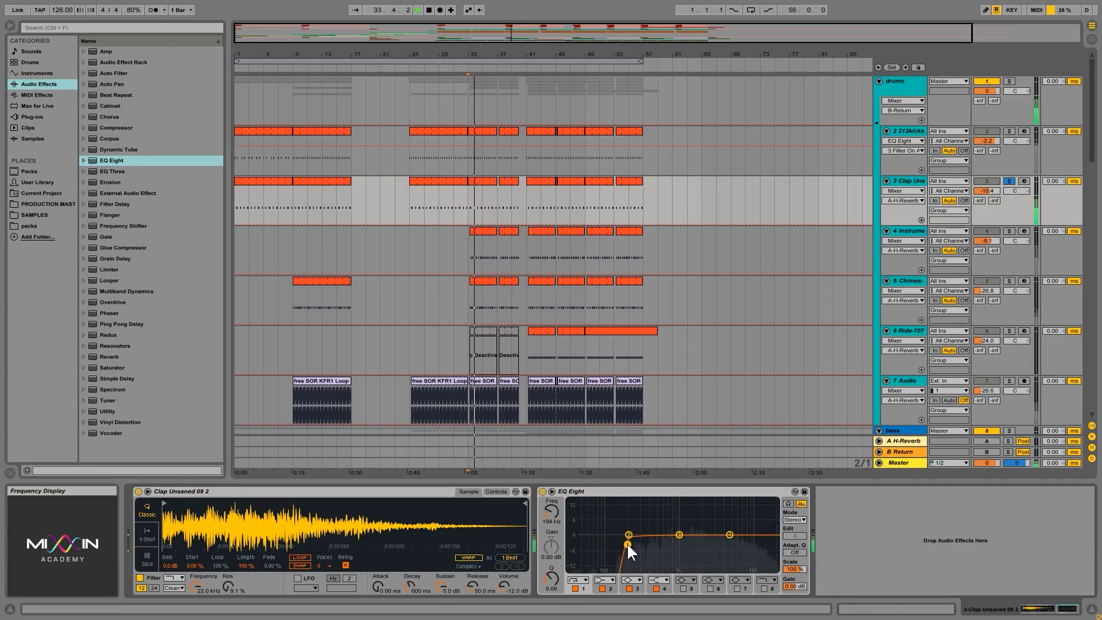
- Solo the kick together with the clap and boost the clap EQ's band 4 high shelf by about 3.6 dB near 4.4 kHz
ctrl+click(1010, 131)
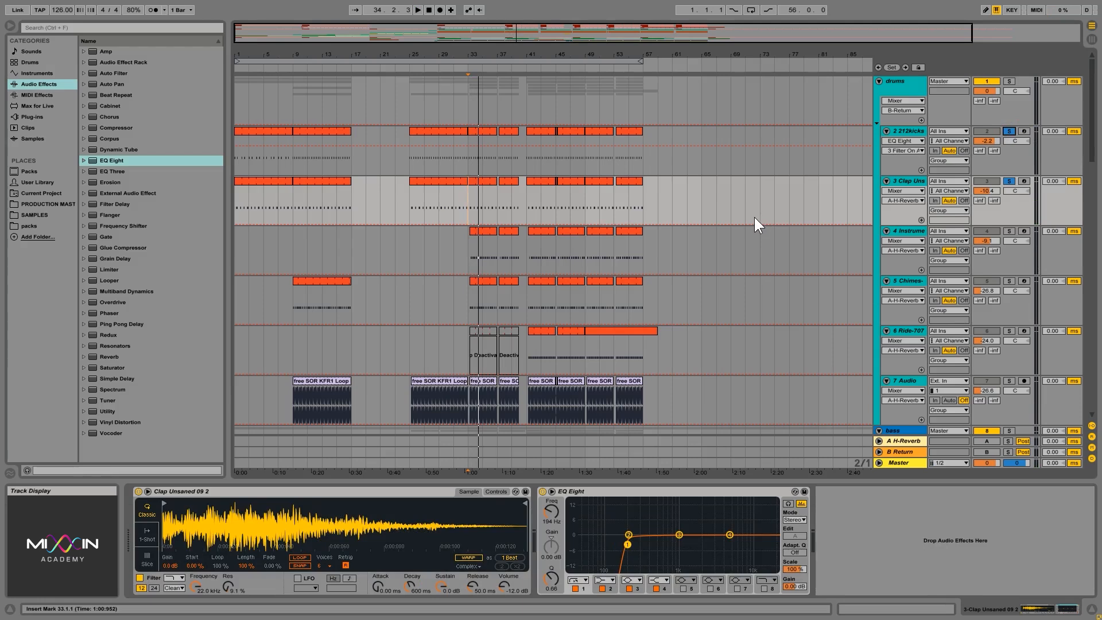
key(space)
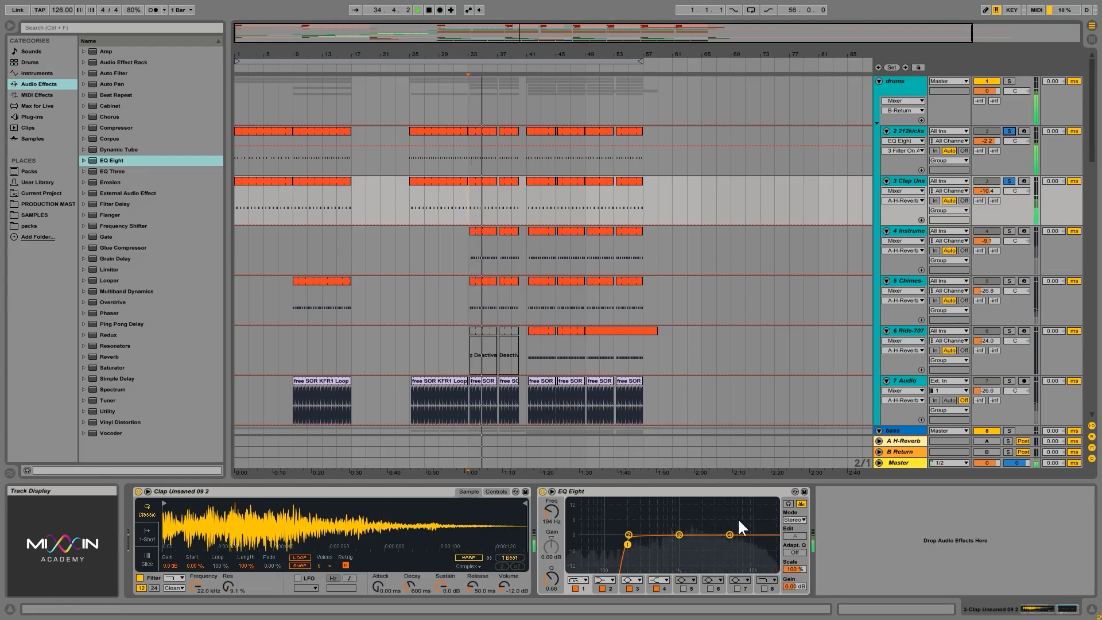
drag(730, 535, 726, 525)
key(space)
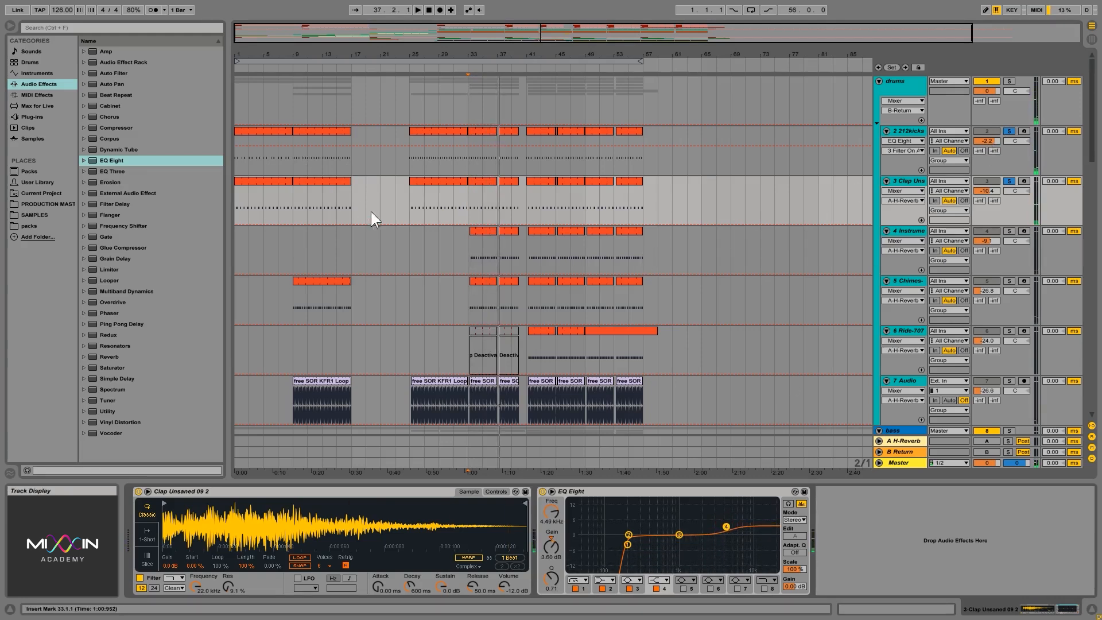
click(411, 216)
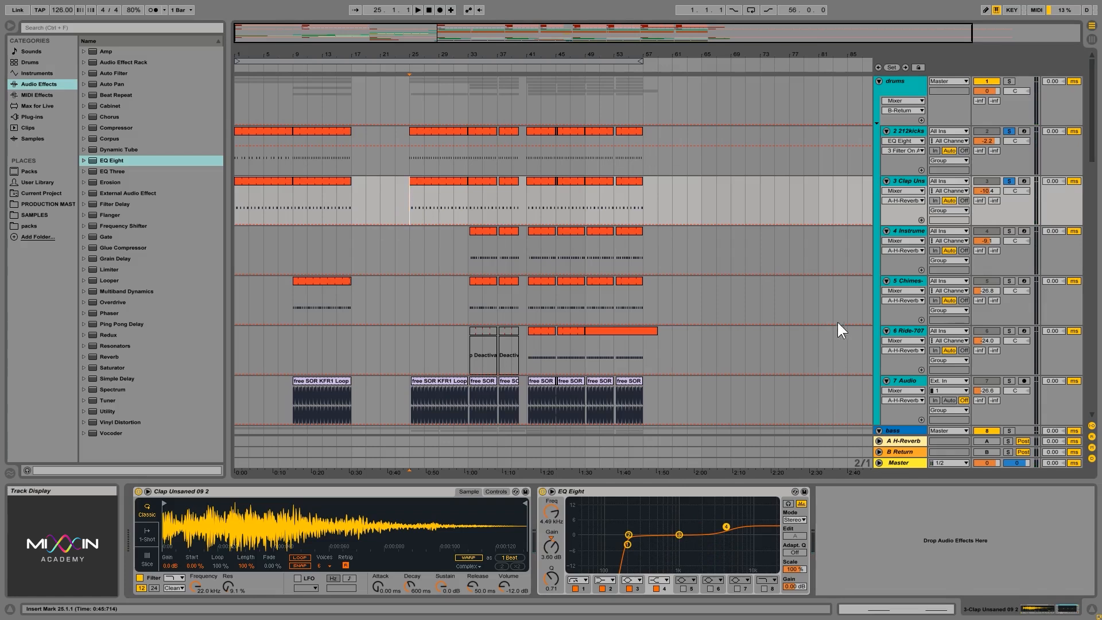
- Solo track 4 with the hi-hat Instrument Rack, play it from bar 45, and inspect its three hat chains
click(908, 231)
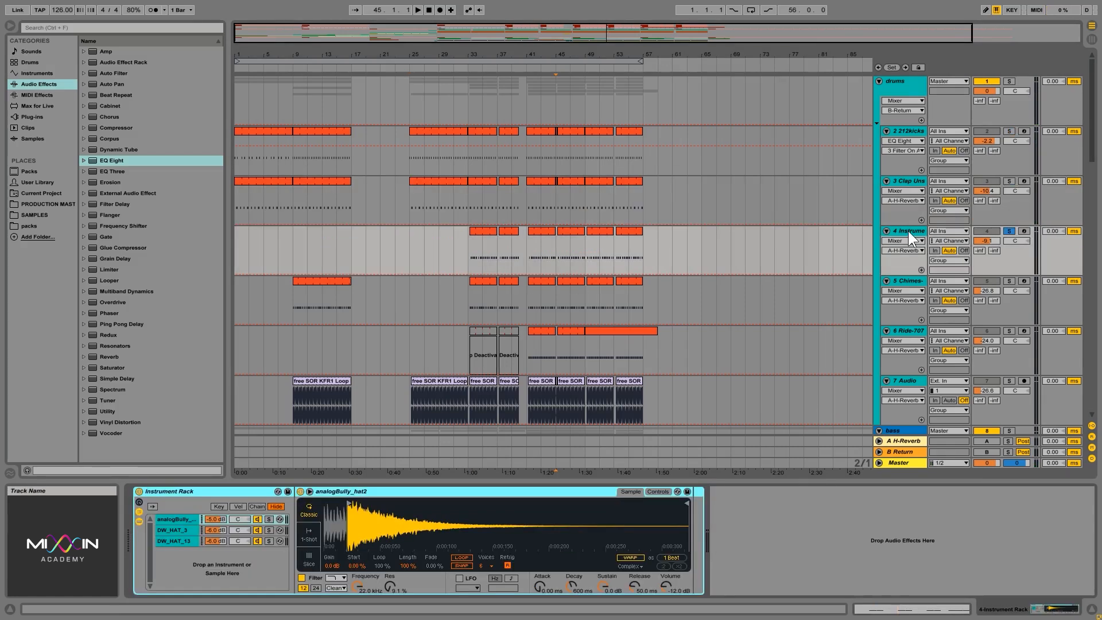
click(908, 231)
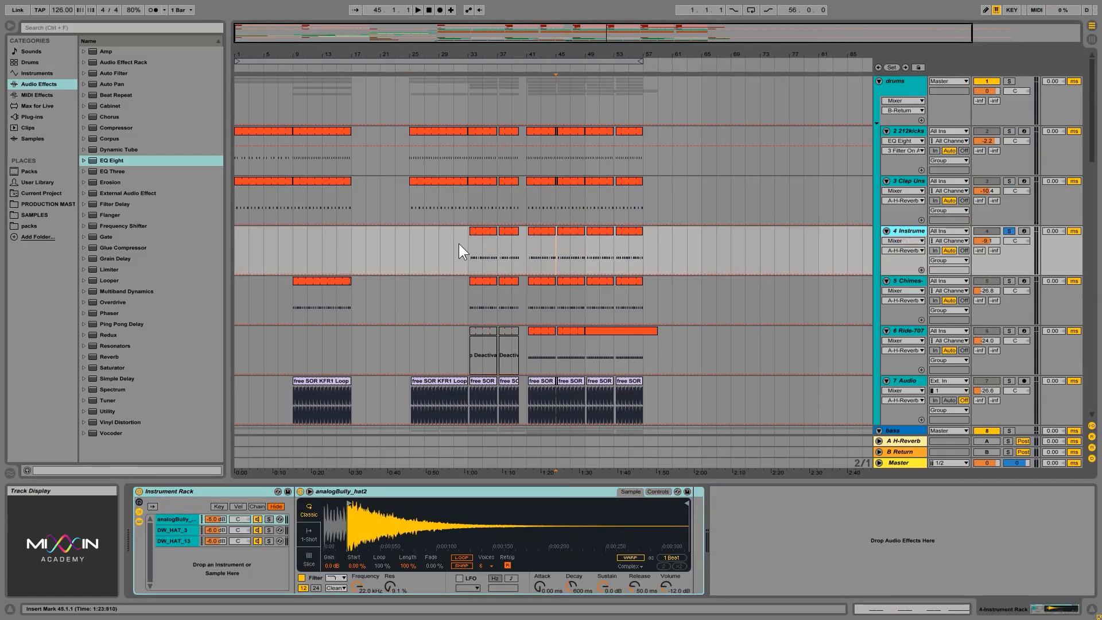
key(space)
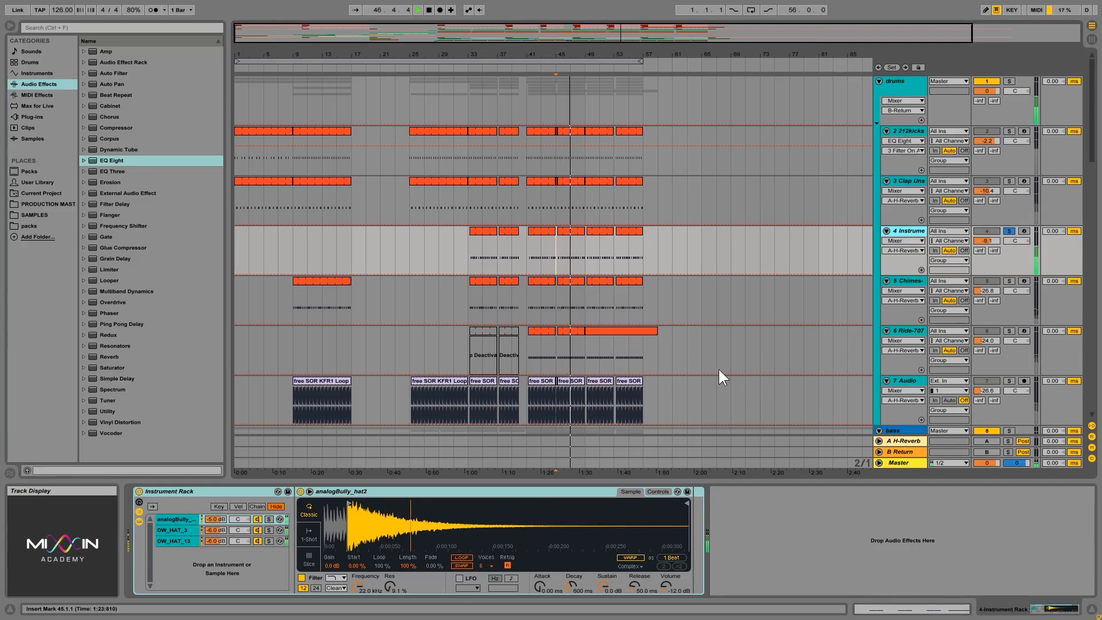
click(180, 531)
click(179, 538)
click(181, 519)
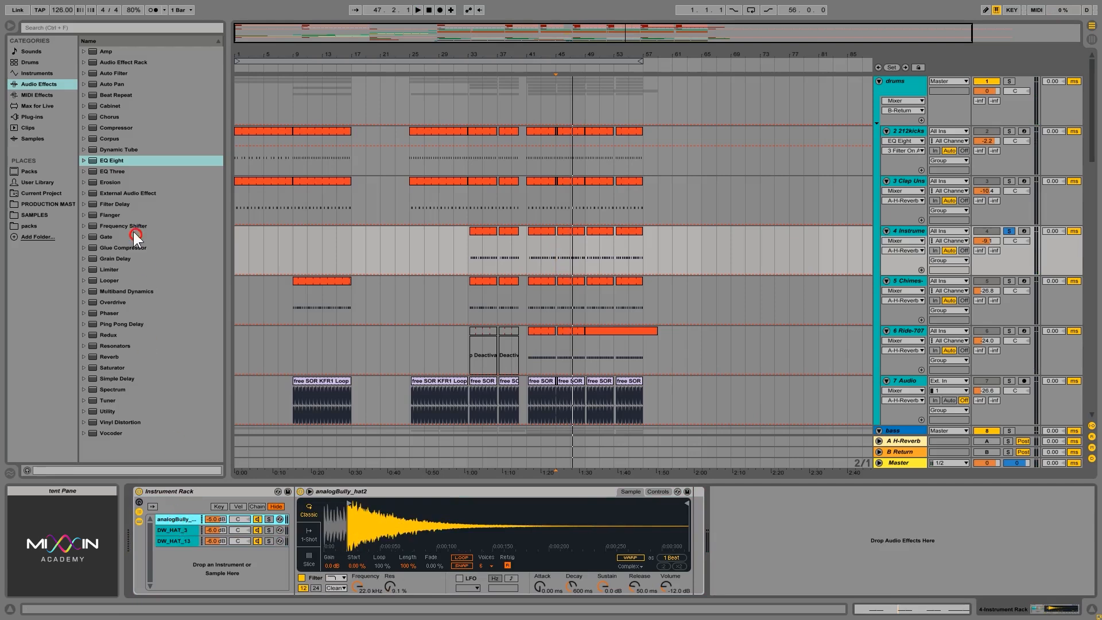
- Add an EQ Eight after the hi-hat Instrument Rack and set its band 1 low cut to about 748 Hz
click(111, 160)
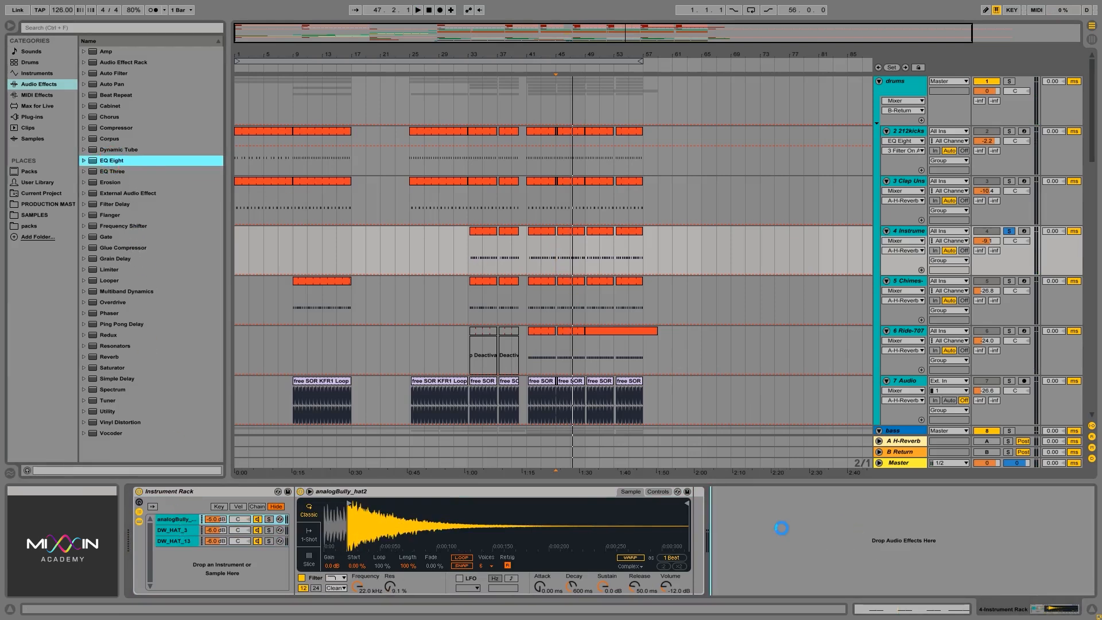
drag(781, 528, 838, 543)
key(space)
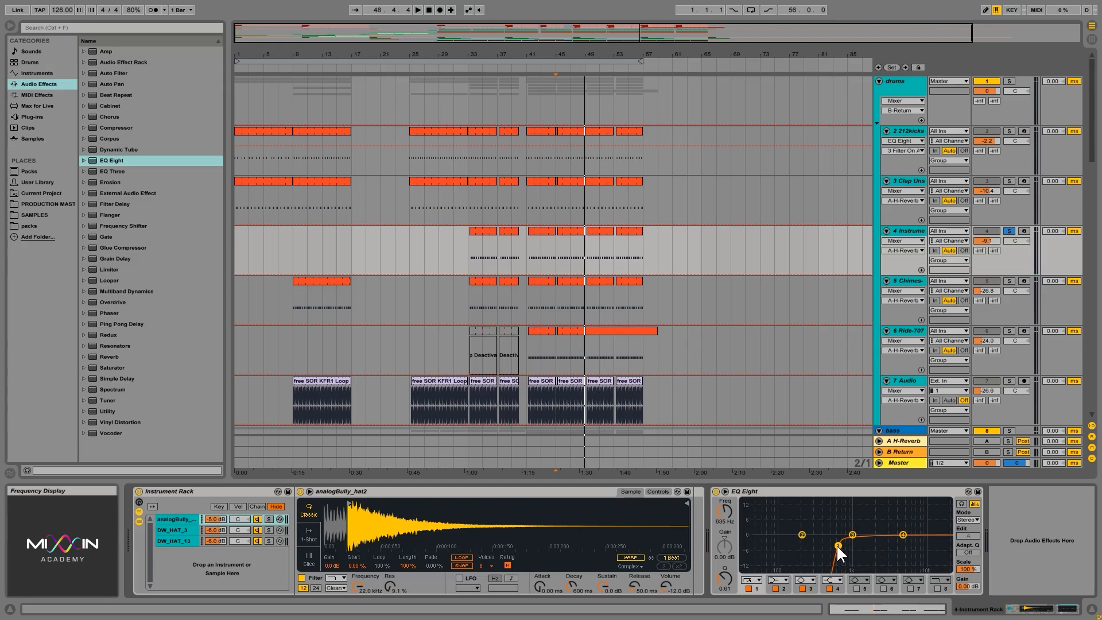
drag(836, 545, 742, 546)
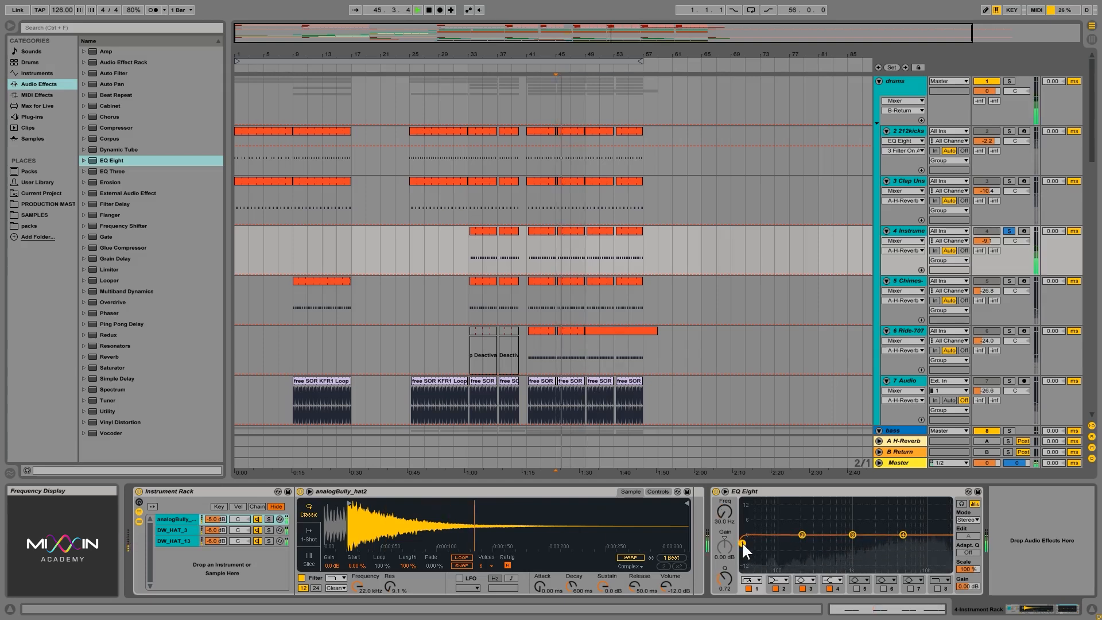
drag(742, 543, 843, 544)
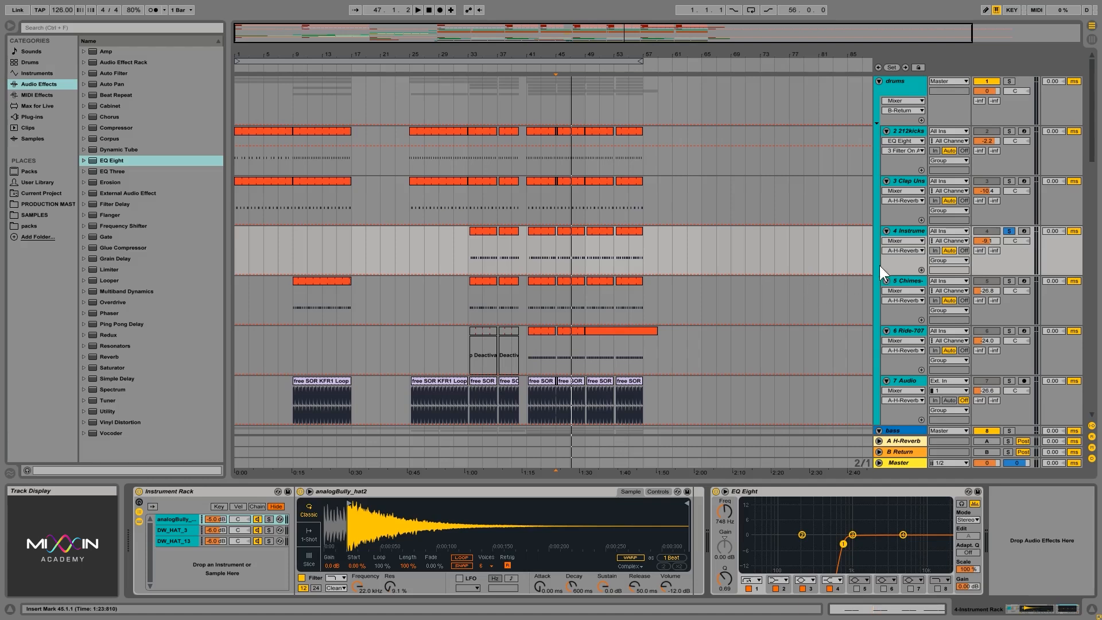
- Solo the Chimes track, upgrade its Jingle Bell Simpler, and audition the chimes
click(914, 279)
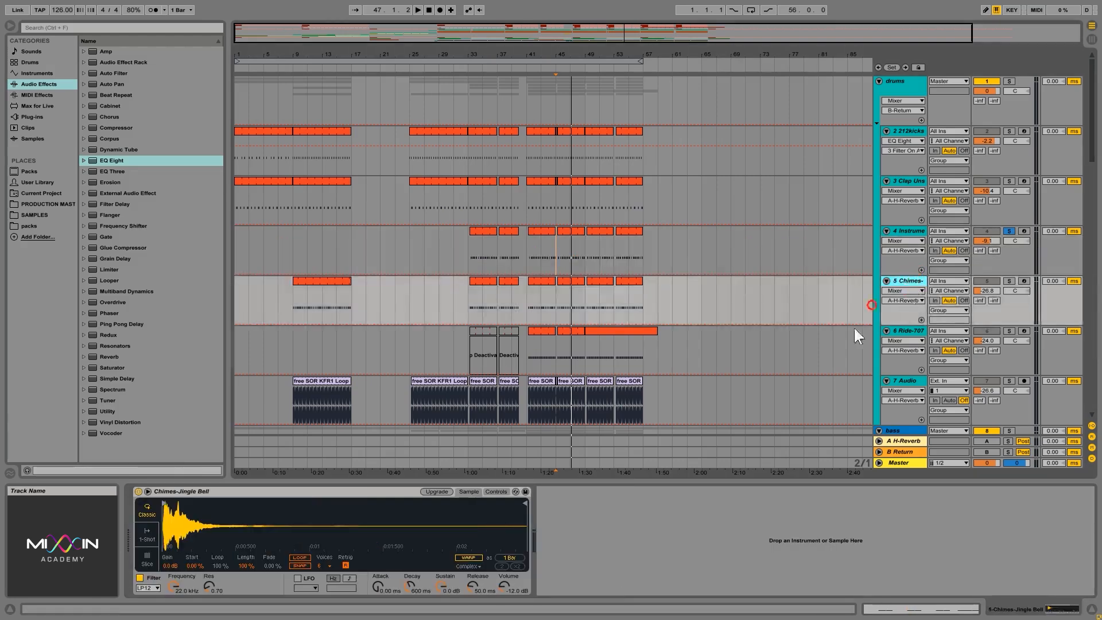
click(1010, 280)
click(436, 491)
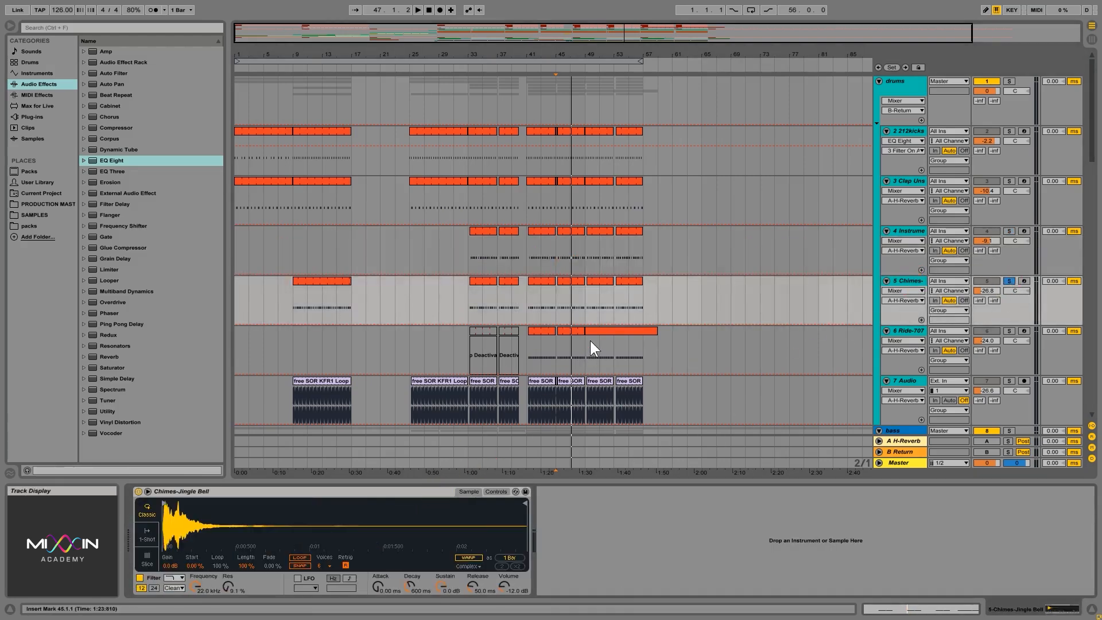
key(space)
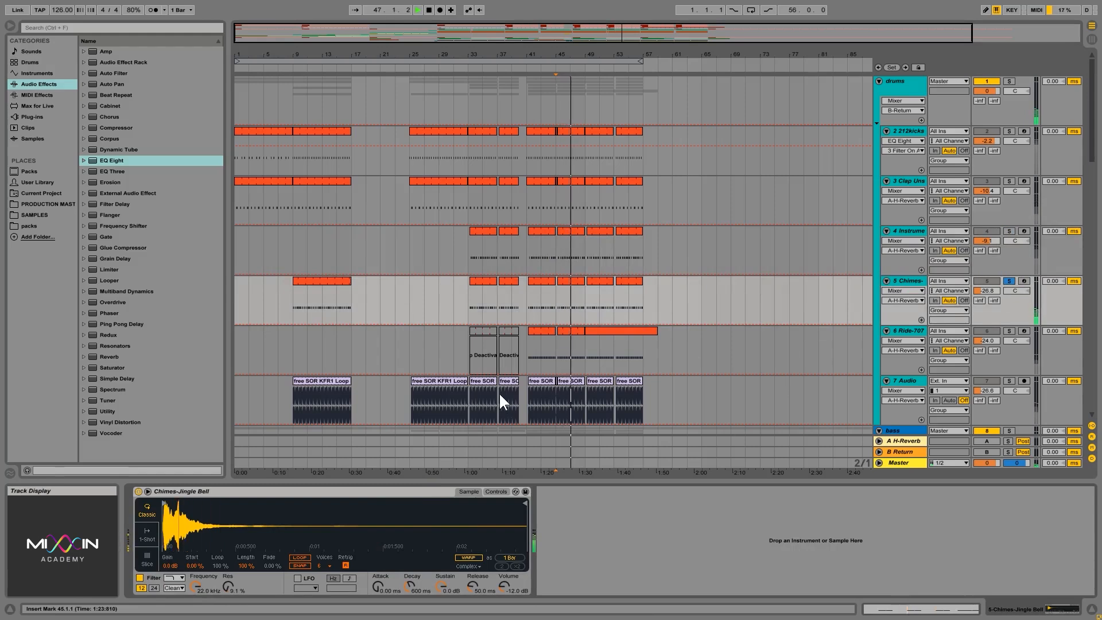
key(space)
- Add an EQ Eight to the Chimes track and set its band 1 low cut to about 940 Hz
click(107, 160)
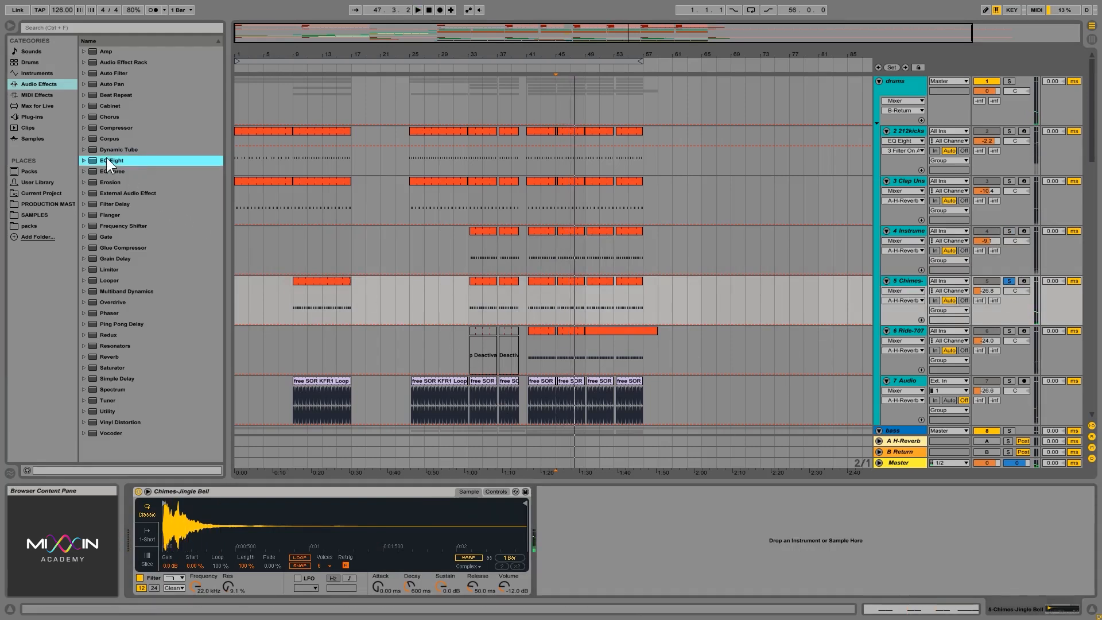
drag(105, 160, 707, 555)
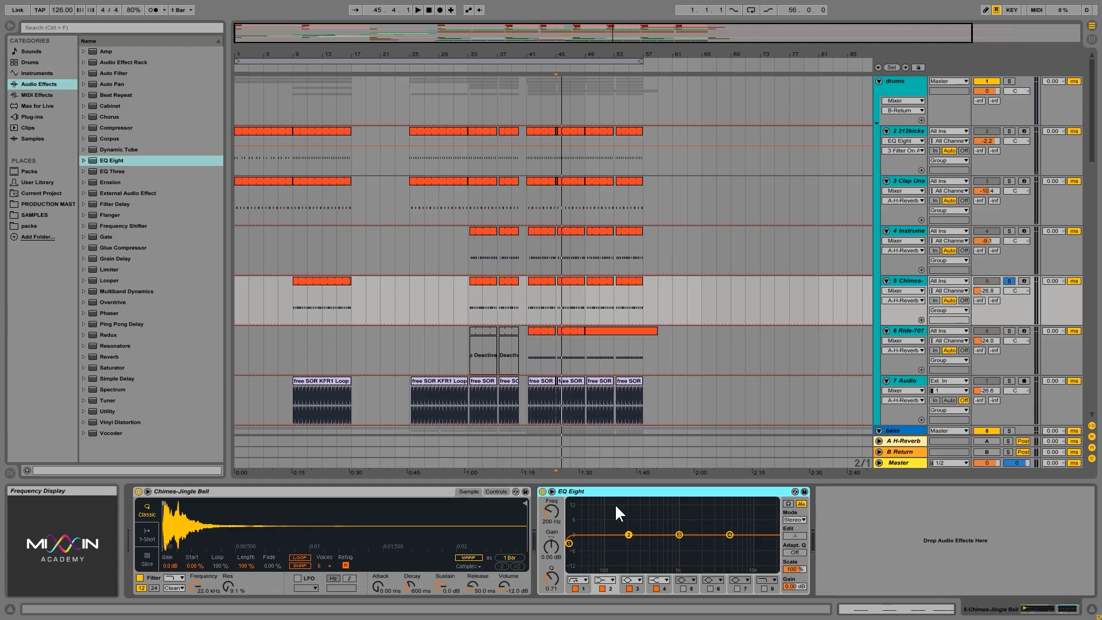
click(552, 491)
key(space)
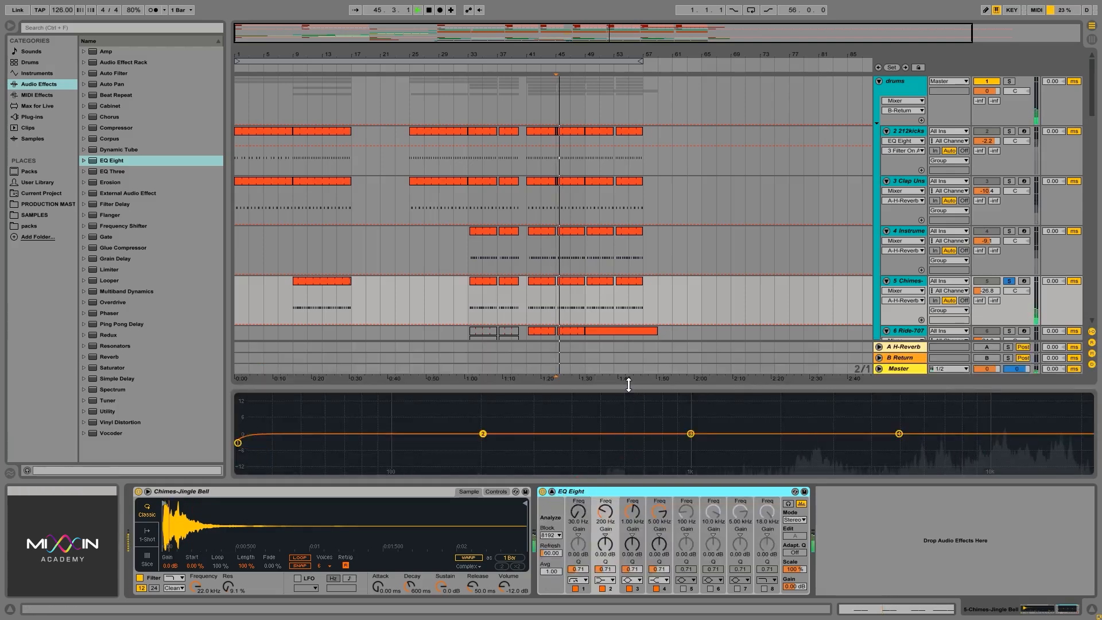
drag(628, 384, 639, 480)
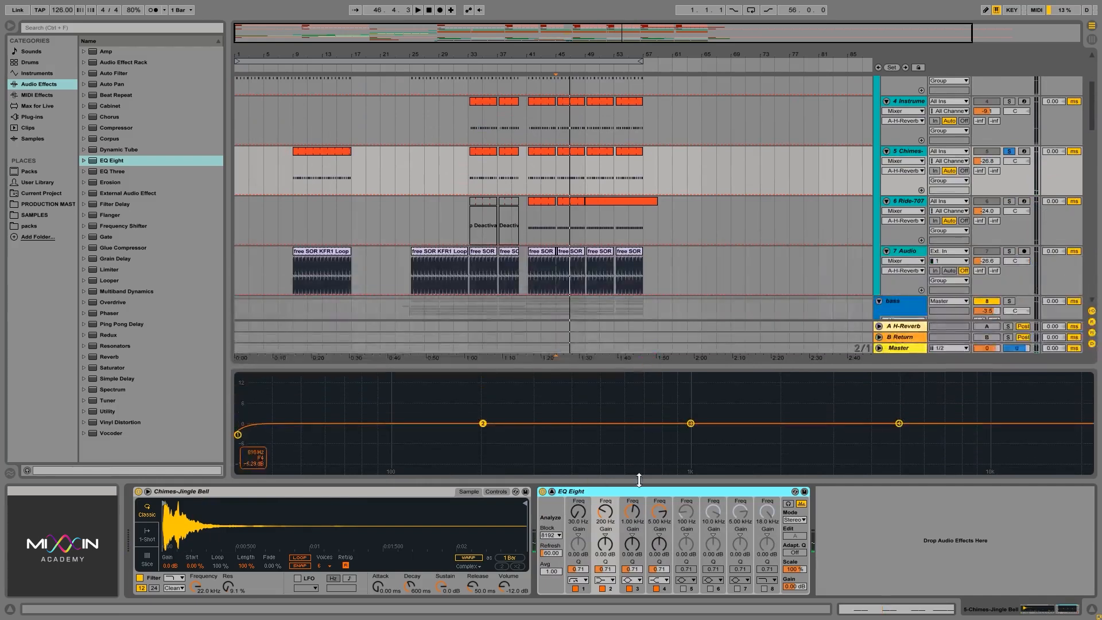
click(551, 491)
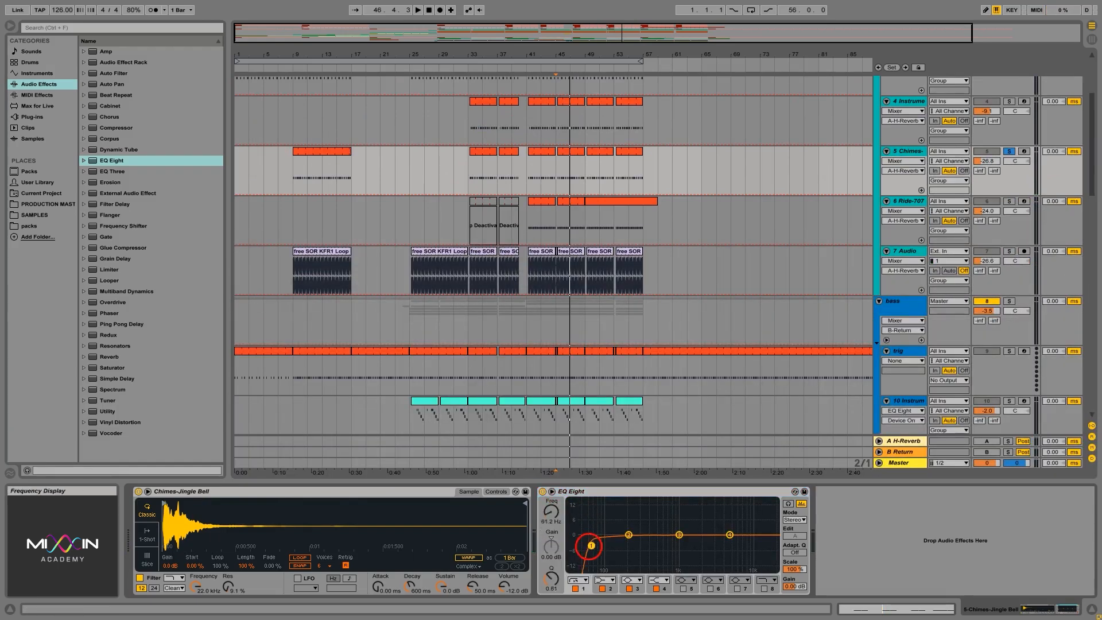
drag(591, 545, 677, 544)
key(space)
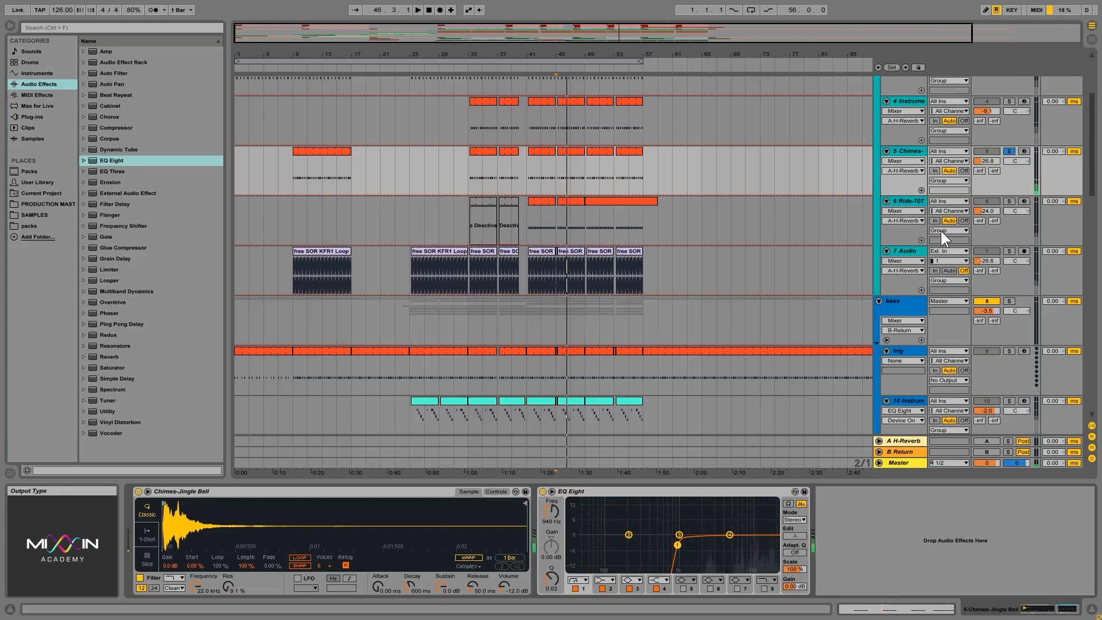
- Solo the Ride-707 track and audition it from bar 45
click(1009, 201)
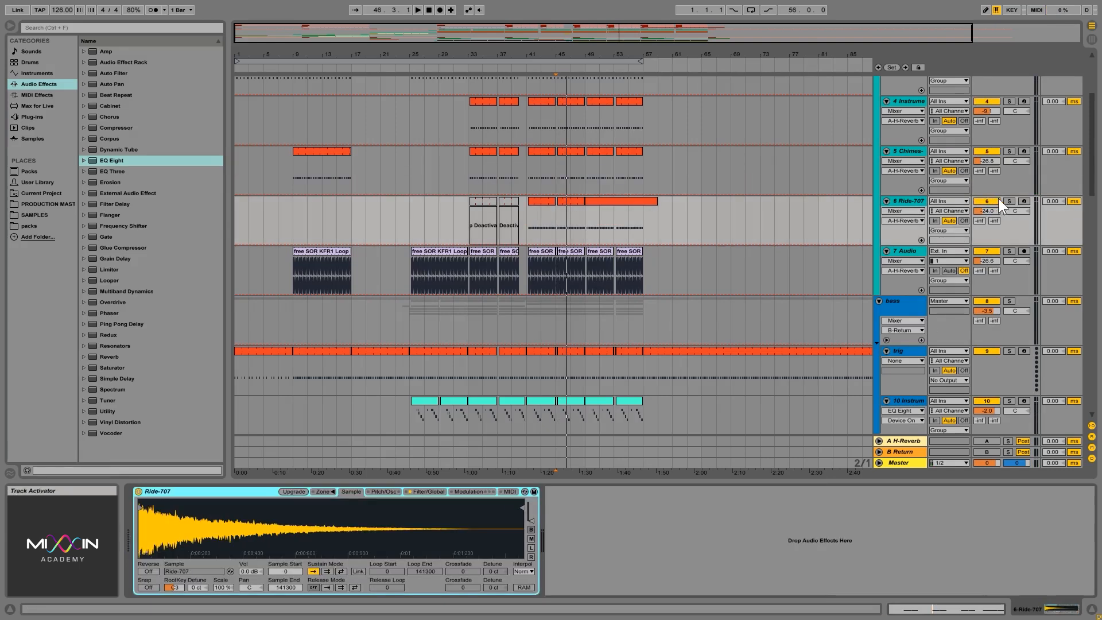
click(913, 205)
key(space)
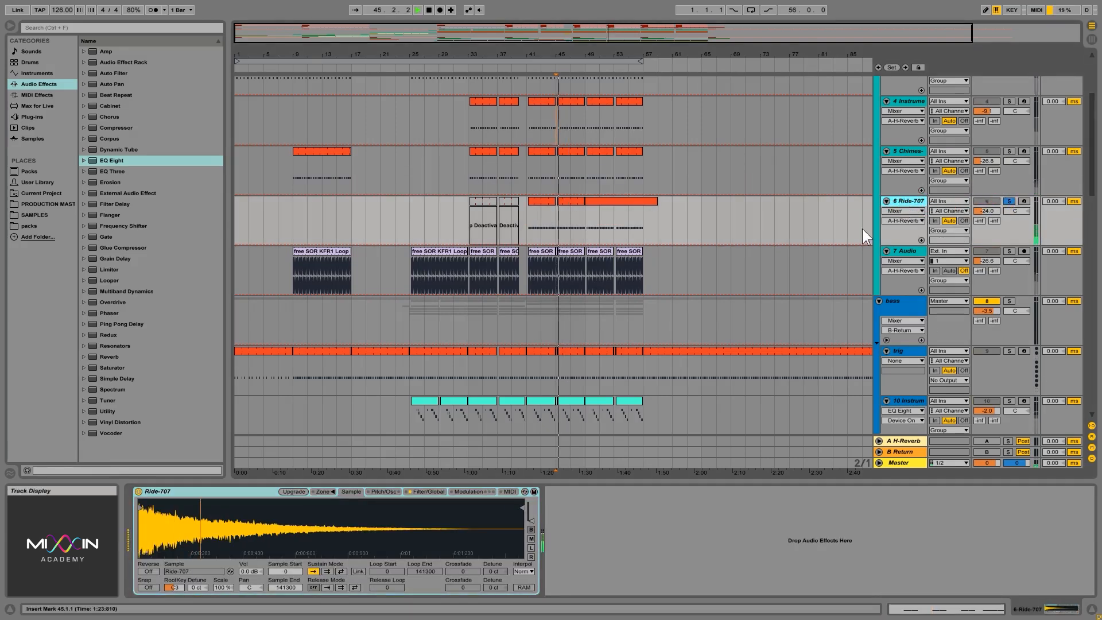
key(space)
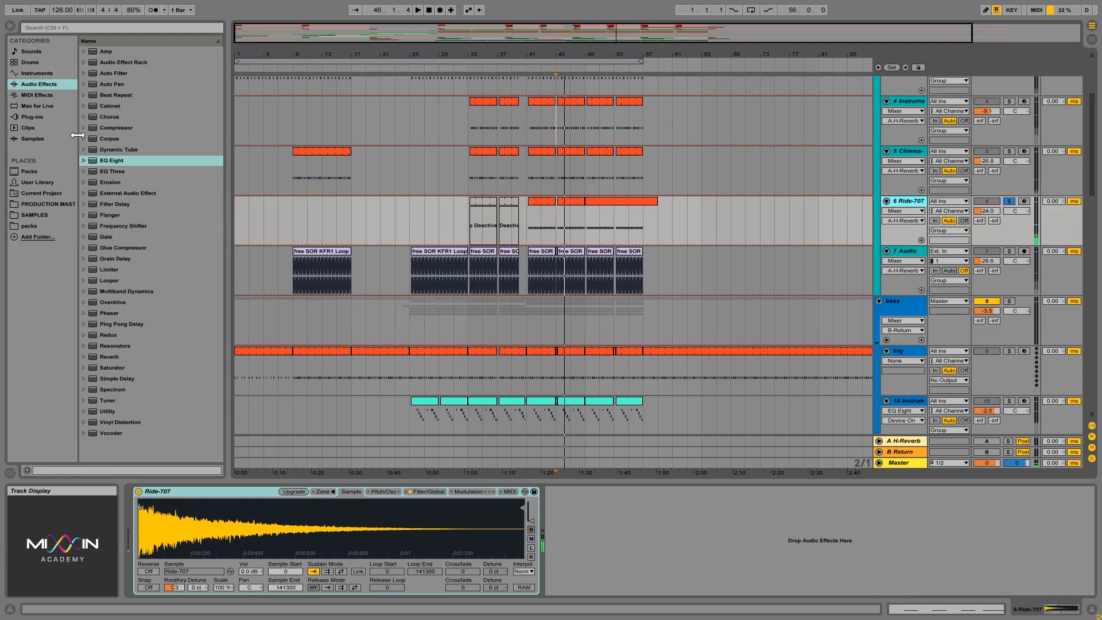
- Add an EQ Eight to the Ride-707 track with a band 1 low cut at about 835 Hz
drag(100, 161, 682, 546)
key(space)
key(space)
key(space)
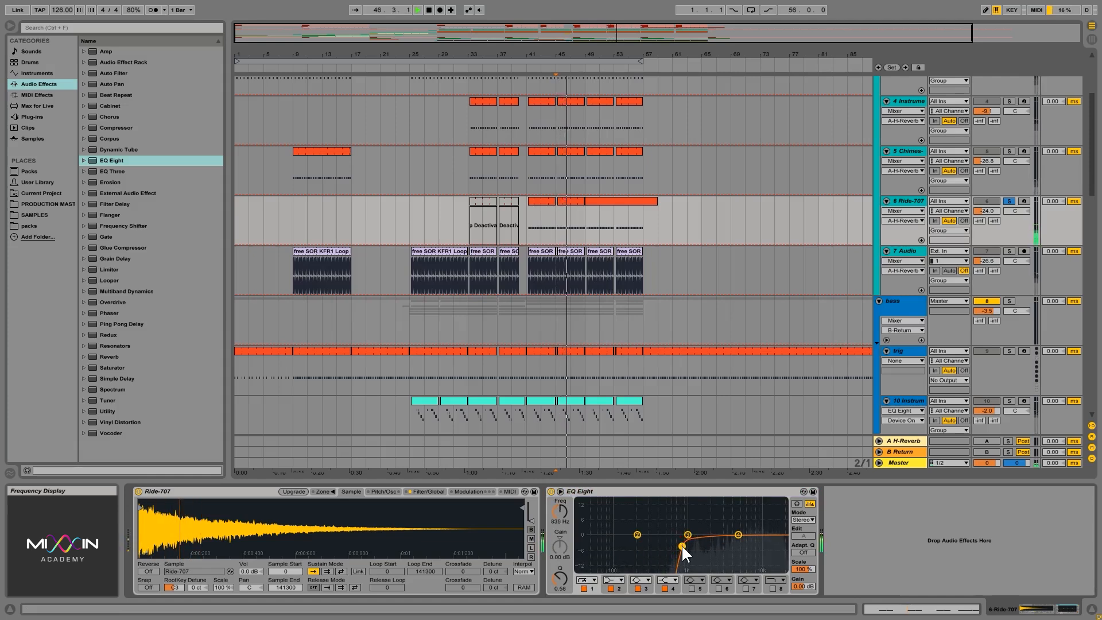
key(space)
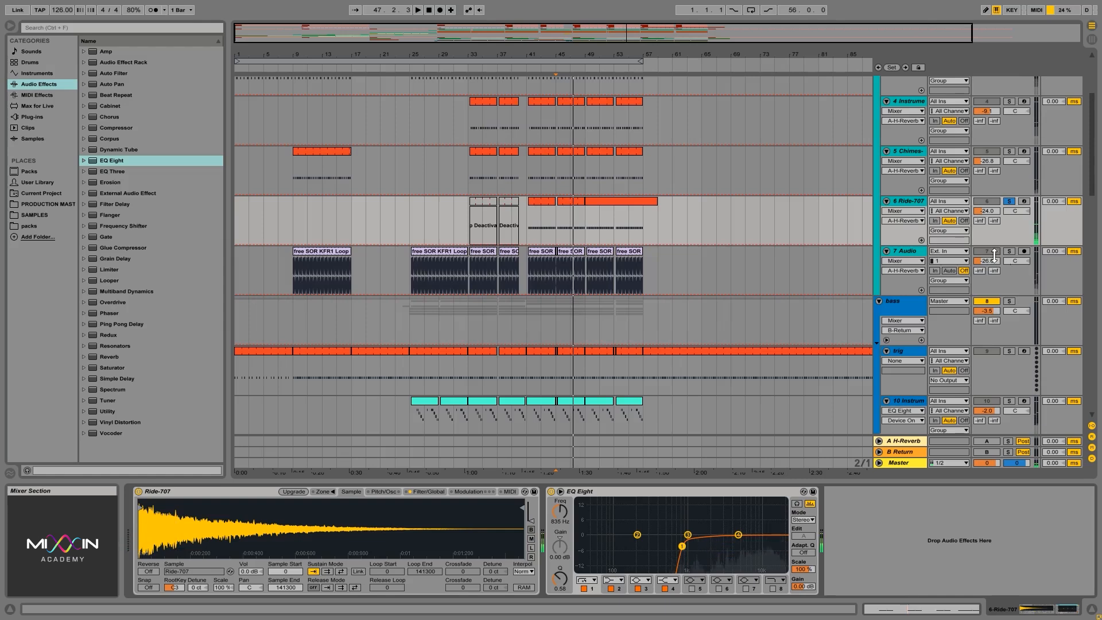
- Solo audio track 7 with the free SOR KFR1 loop and listen to it
click(907, 253)
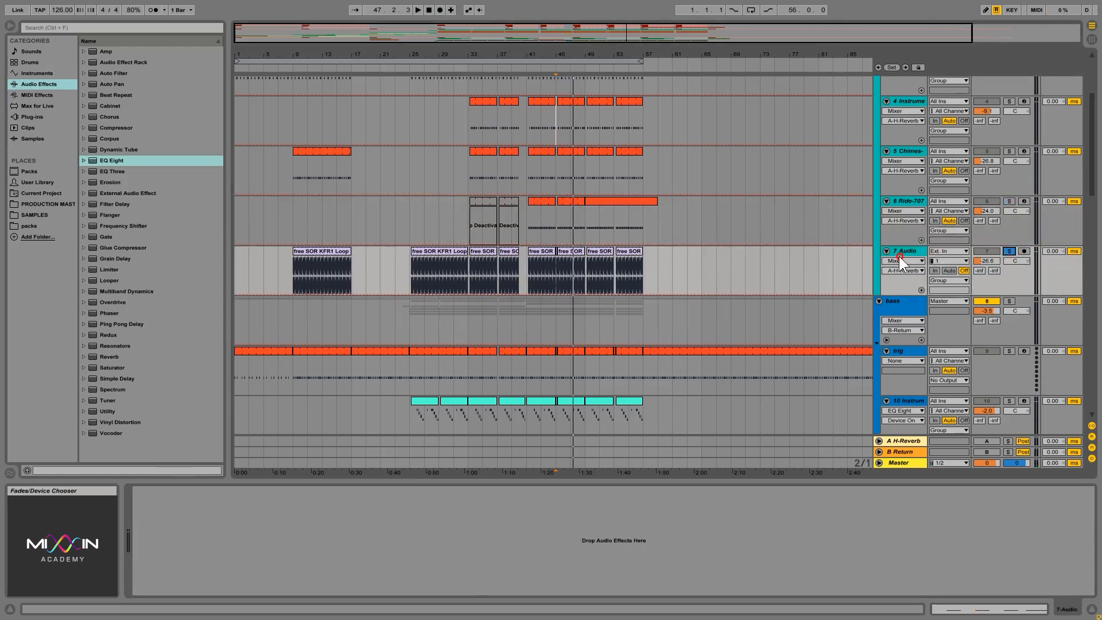
key(space)
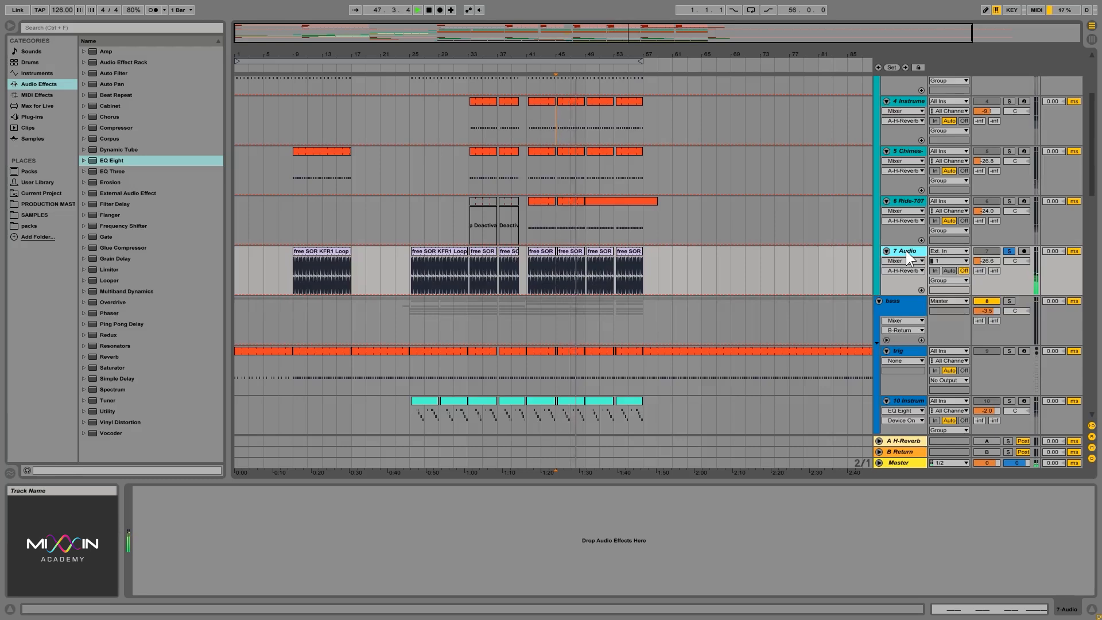
key(space)
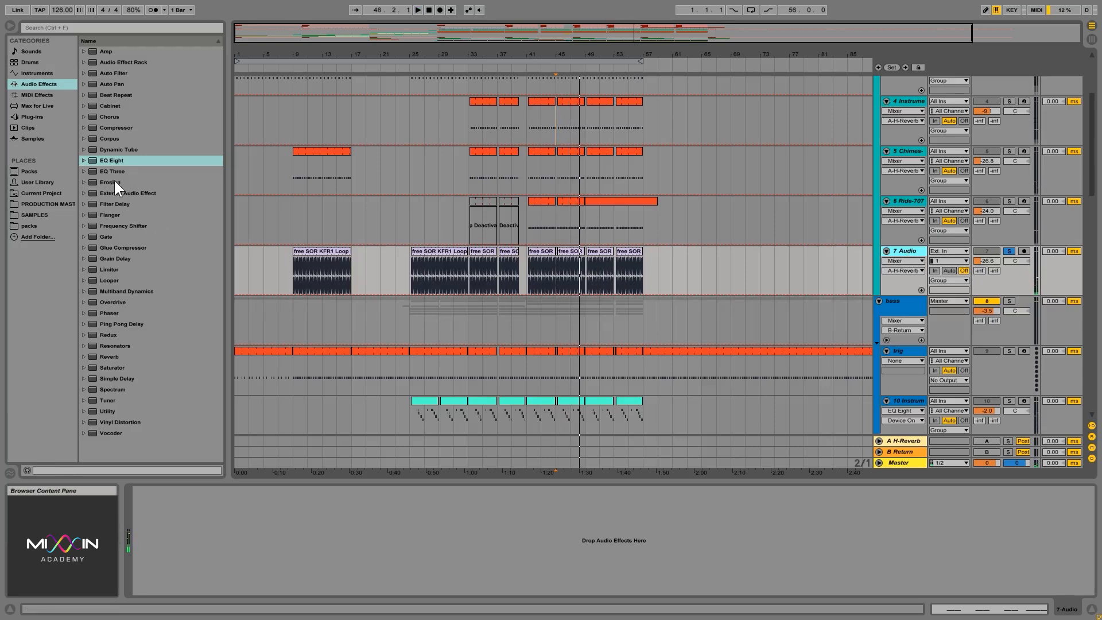
- Add an EQ Eight to audio track 7 and set its band 1 low cut to about 120 Hz
drag(110, 160, 482, 218)
drag(648, 286, 655, 276)
key(space)
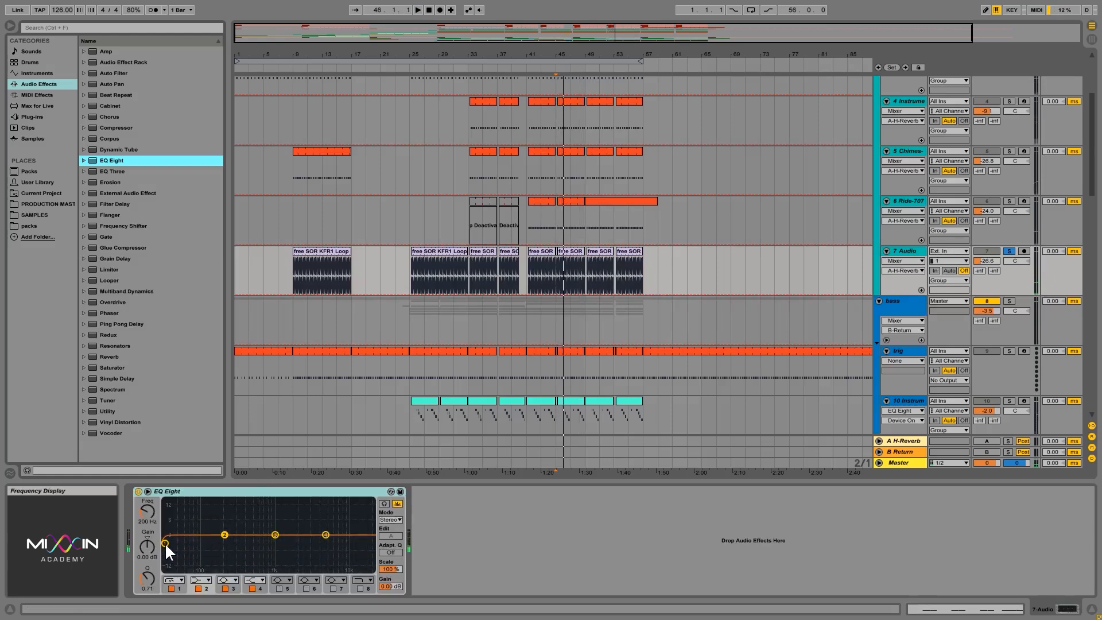
drag(164, 543, 208, 543)
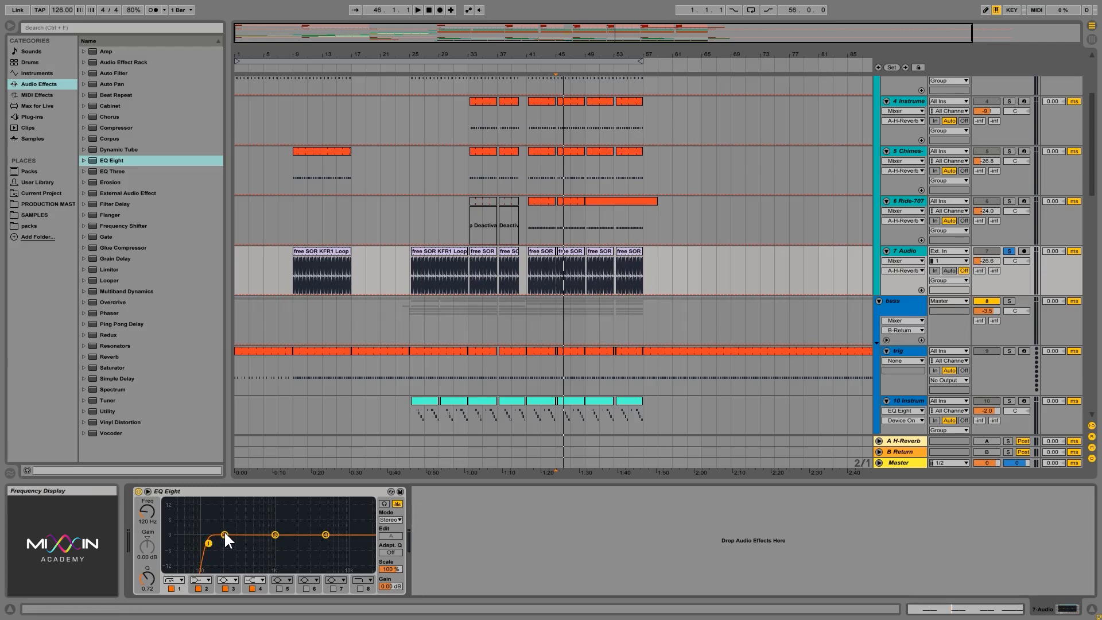
- Cut the loop EQ's band 4 high shelf by about 6.07 dB near 1.67 kHz and raise track 7's volume to -23.2 dB
key(space)
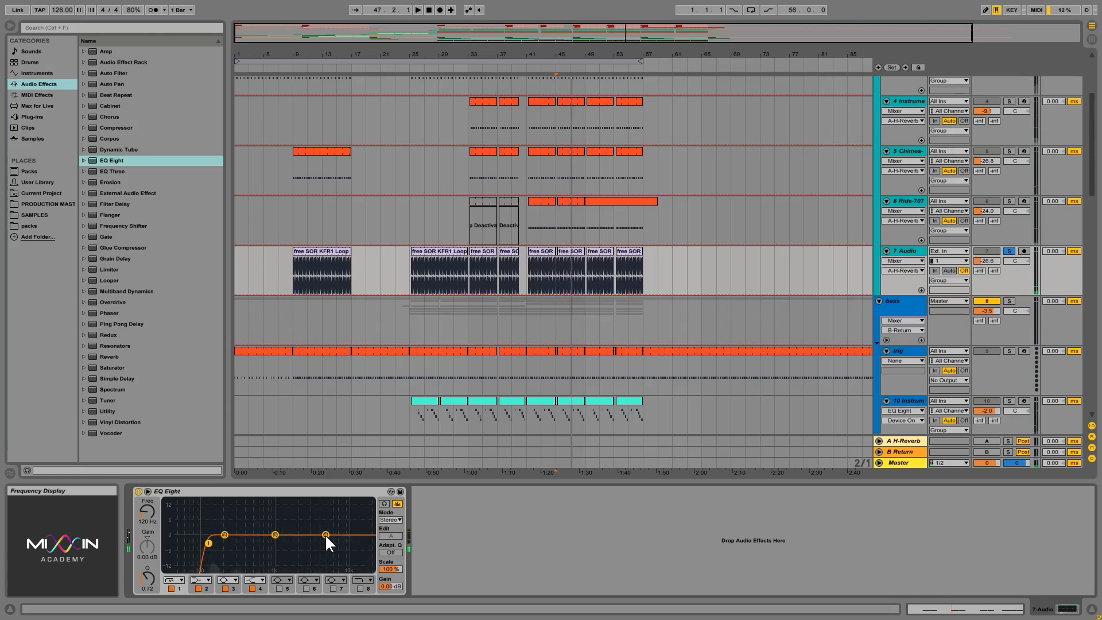
drag(325, 534, 291, 549)
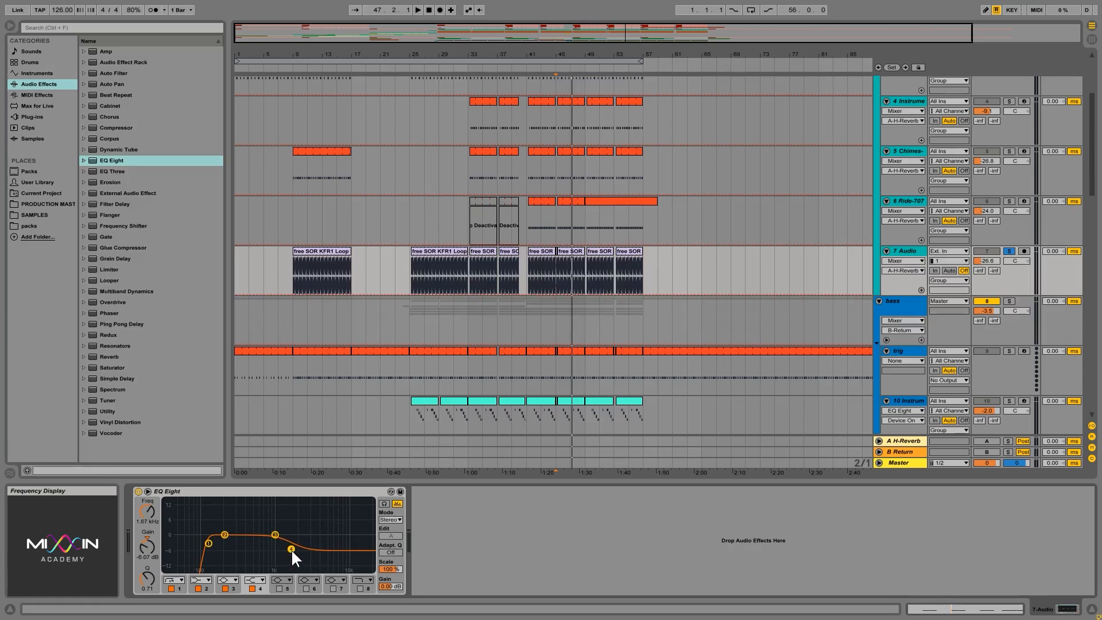
key(space)
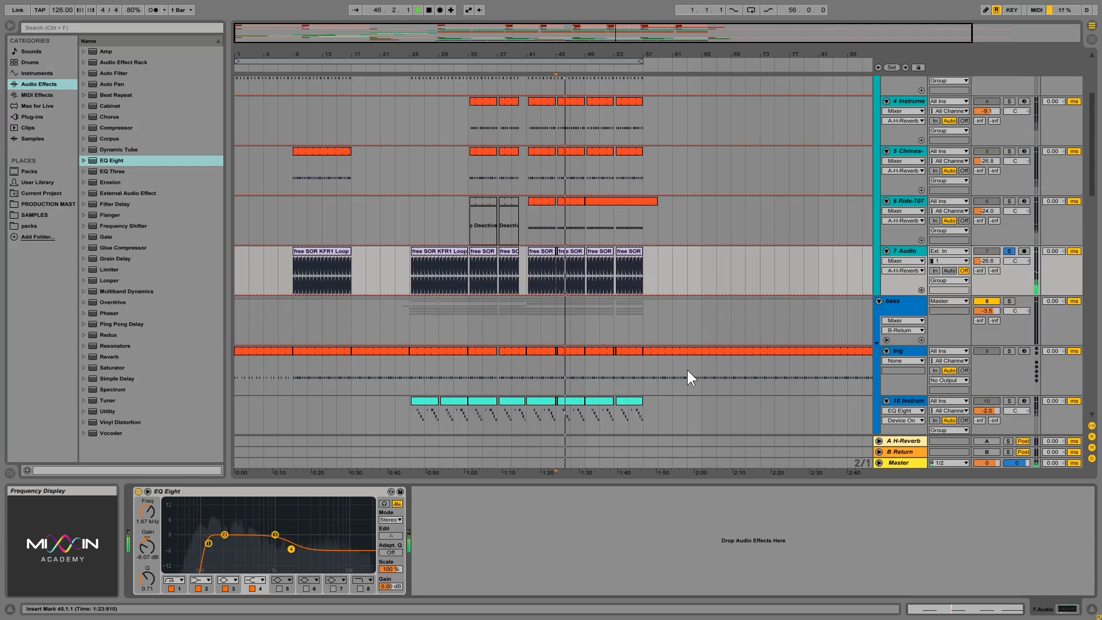
key(space)
drag(985, 261, 985, 256)
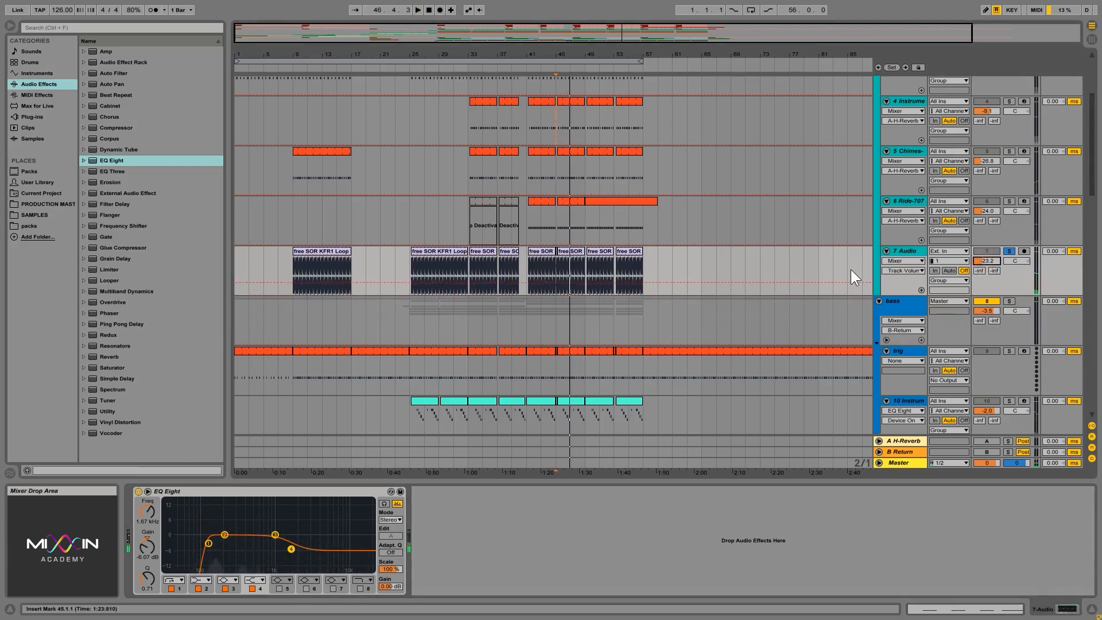
- Solo the drums group, play the full drum mix from bar 45, and lower the Ride-707 track's volume to -28 dB
scroll(850, 267, up, 5)
click(1009, 81)
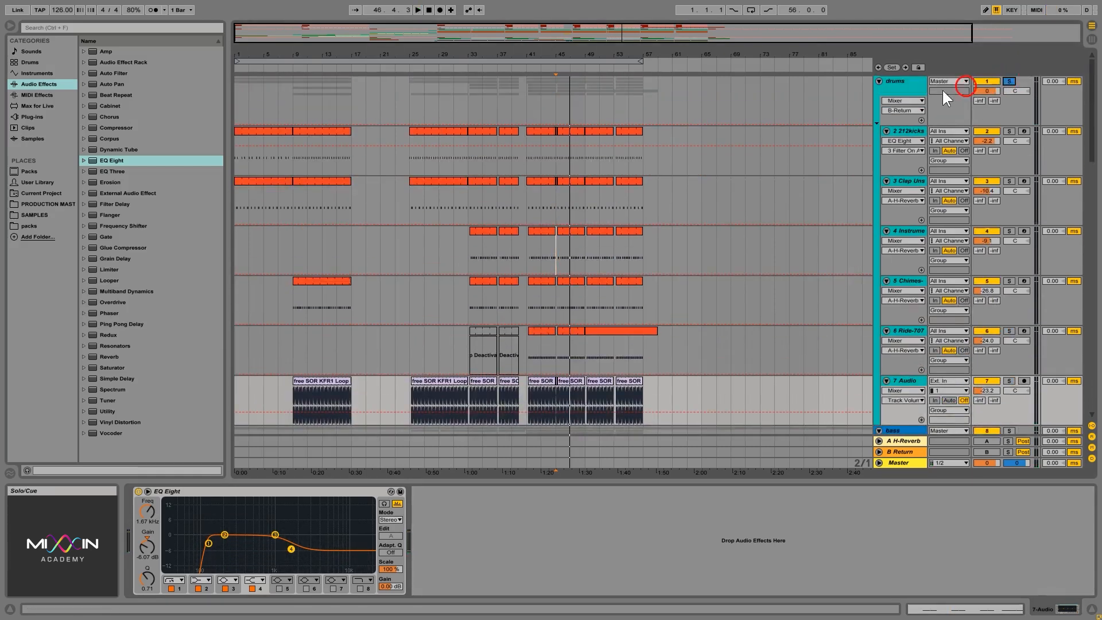
click(903, 90)
key(space)
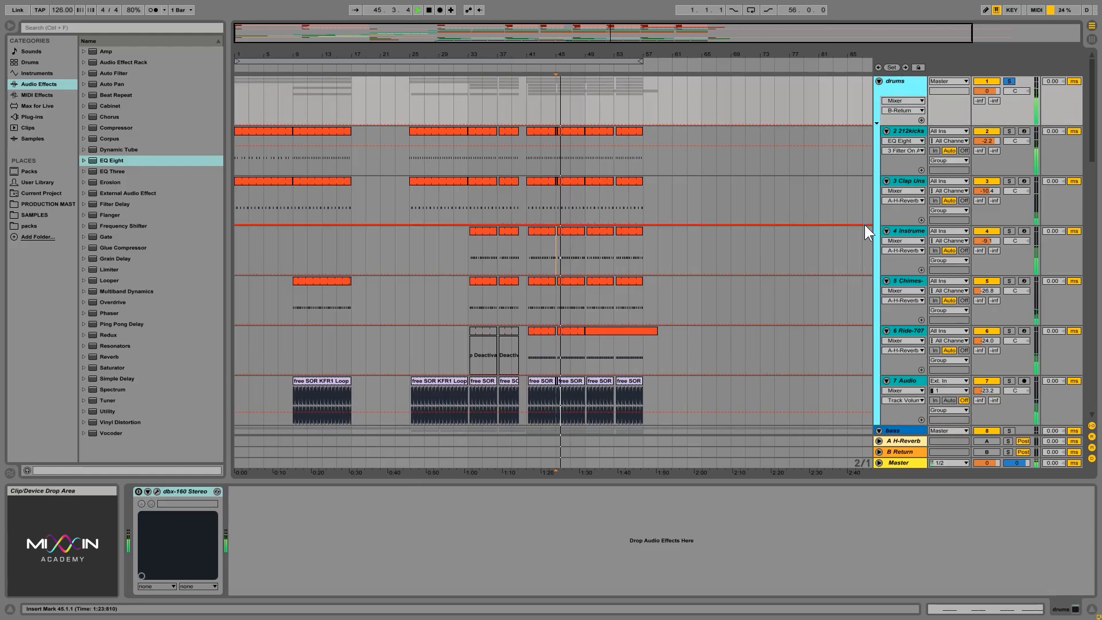
click(989, 191)
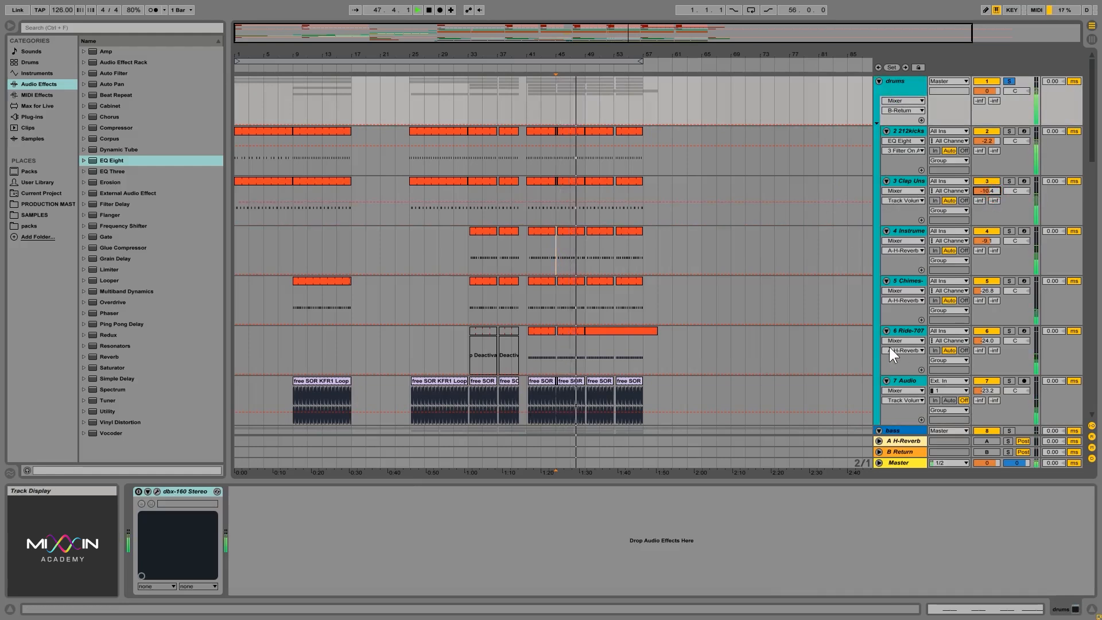
drag(988, 341, 990, 340)
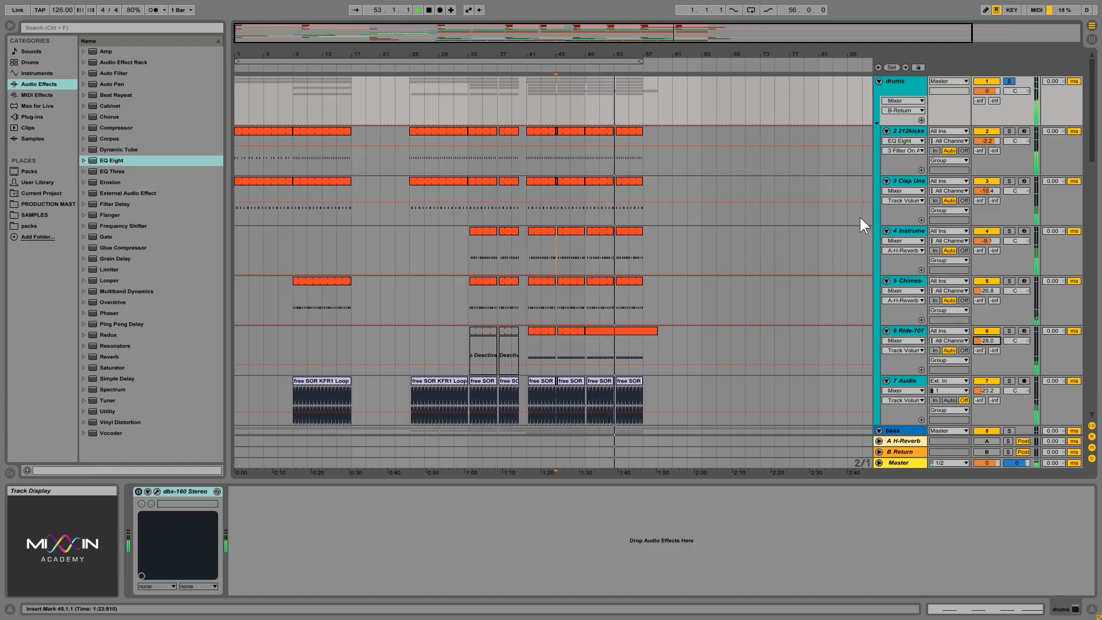
- Unsolo and fold the drums group, and solo the bass group to listen to it from bar 25
click(910, 87)
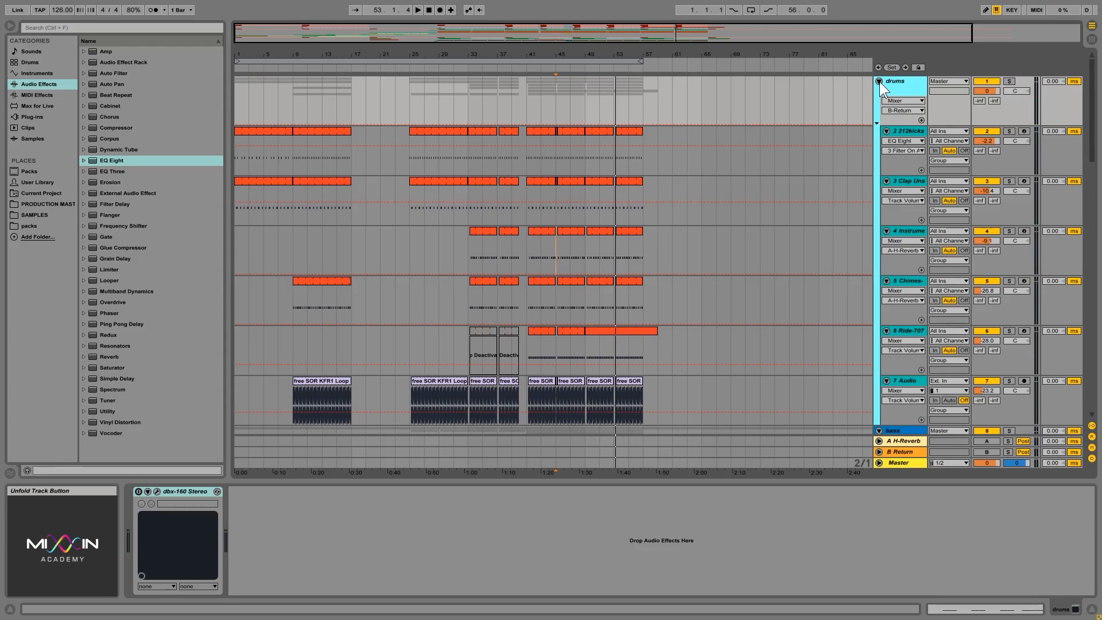
click(879, 81)
click(907, 105)
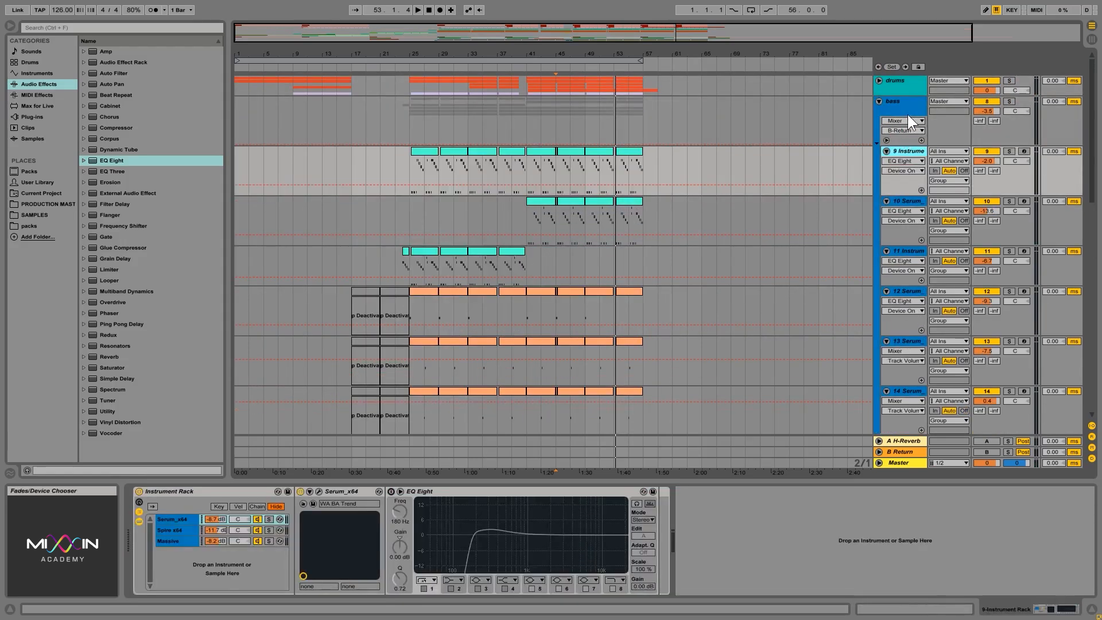
click(987, 111)
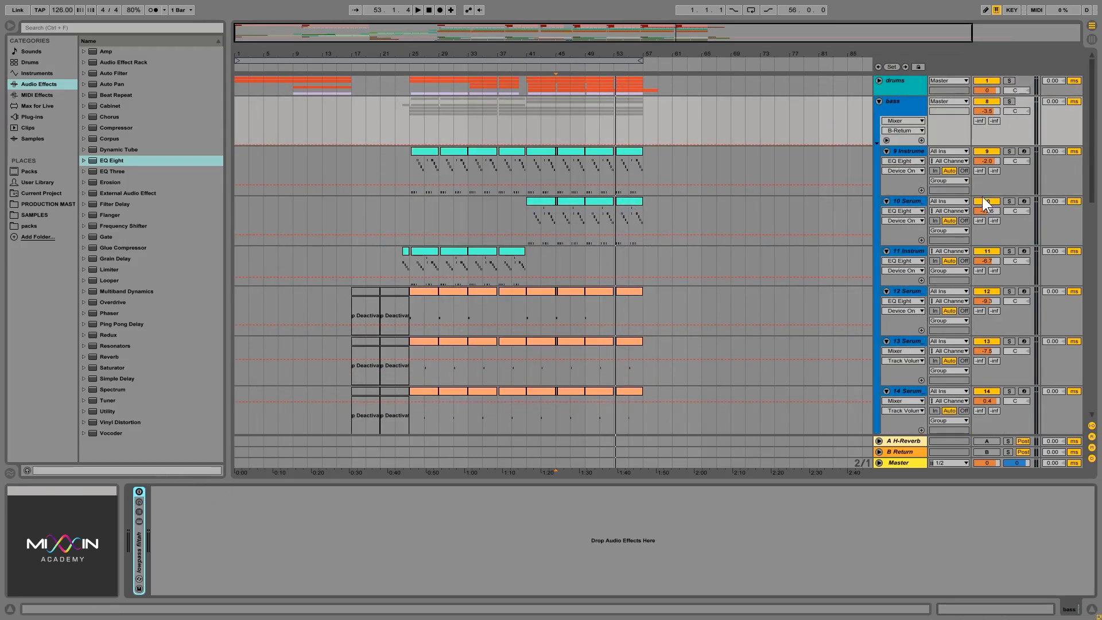
click(918, 112)
key(space)
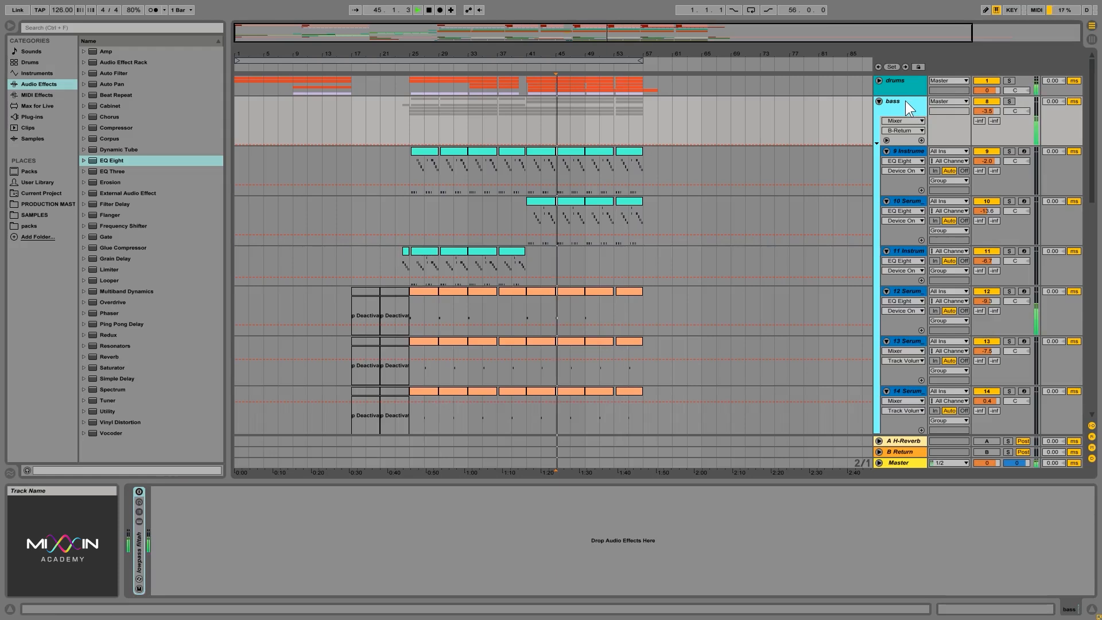
click(1009, 101)
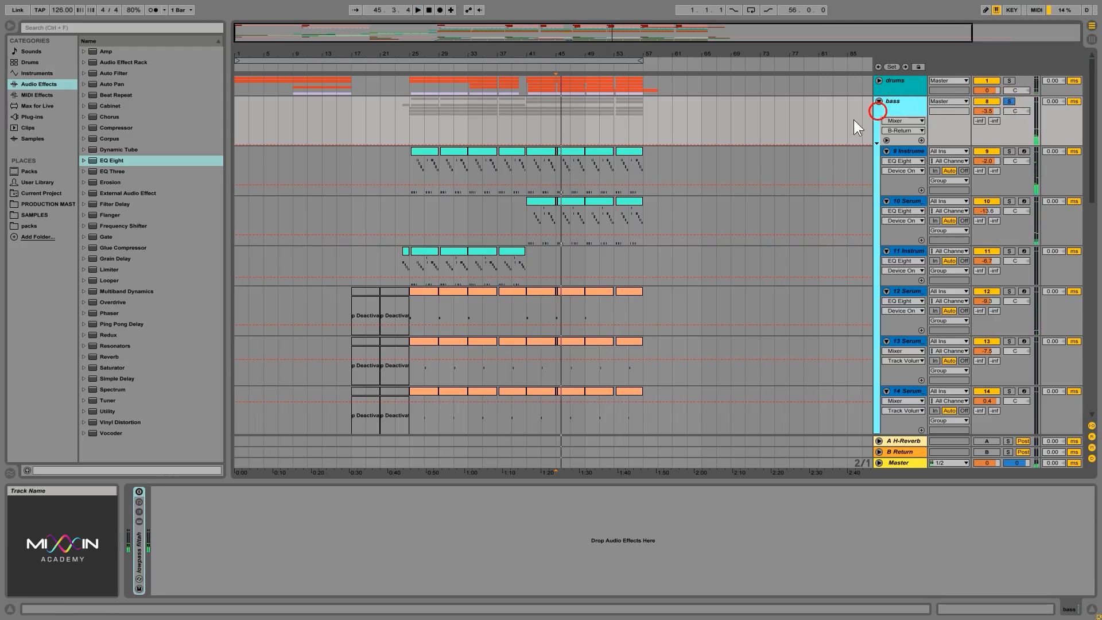
click(422, 139)
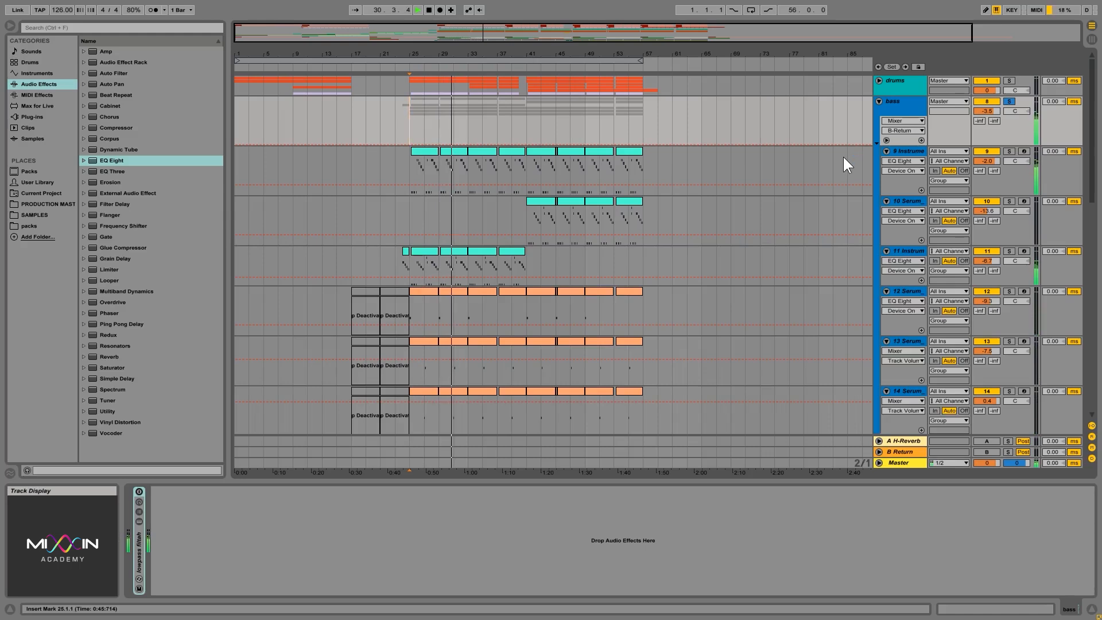
key(space)
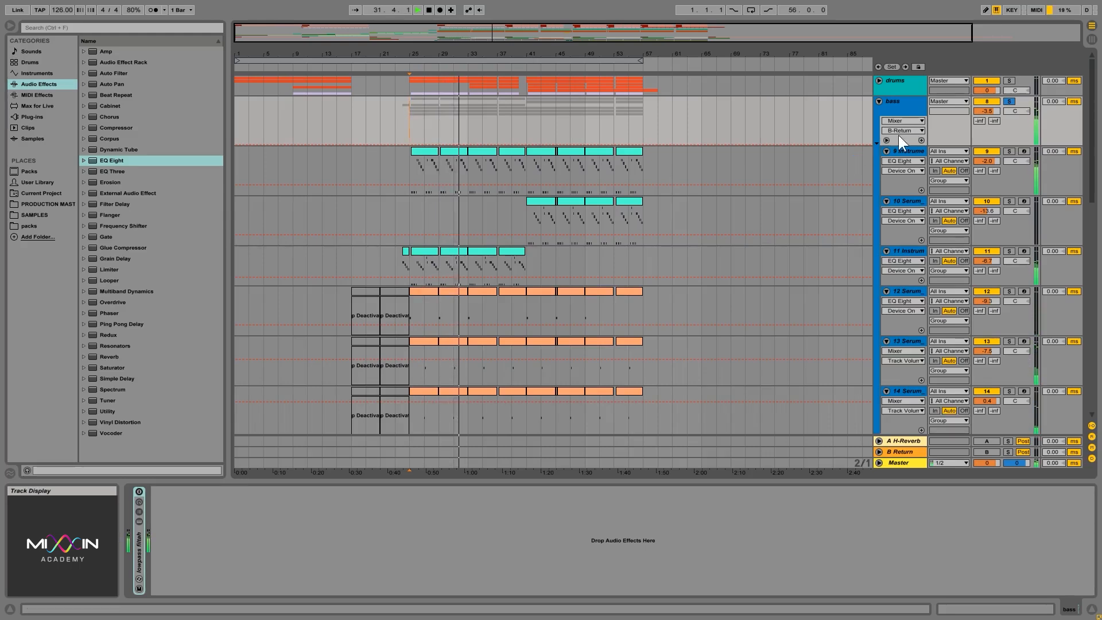
- Stop playback and fold the bass group, keeping its track selected
click(904, 104)
click(879, 101)
click(897, 105)
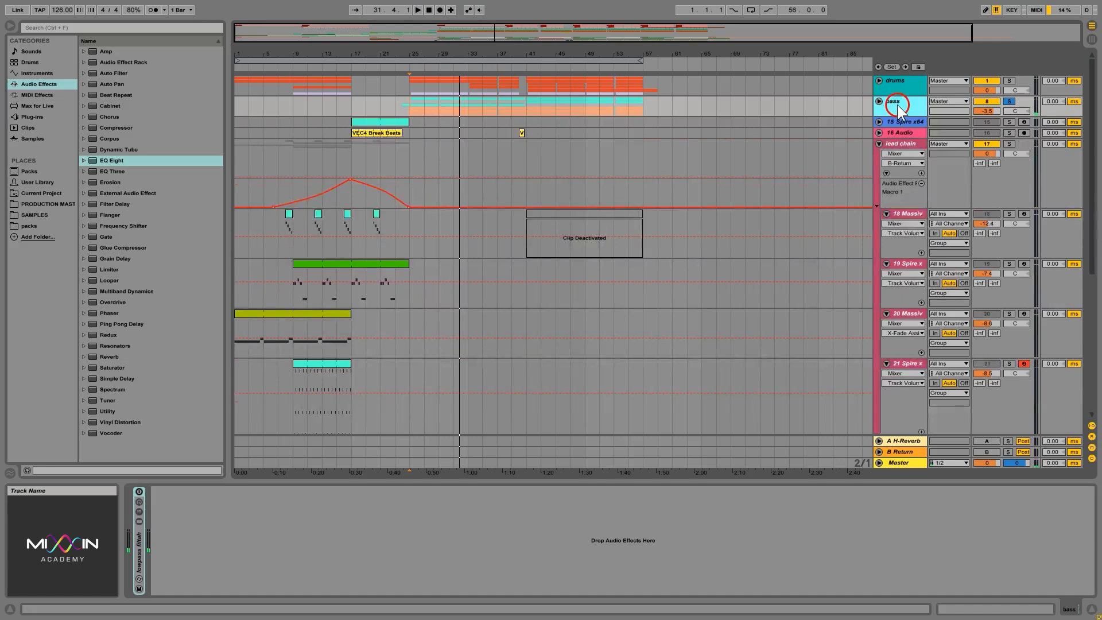
- Fold the lead chain group and move the sub group directly below the bass group
click(890, 143)
click(879, 144)
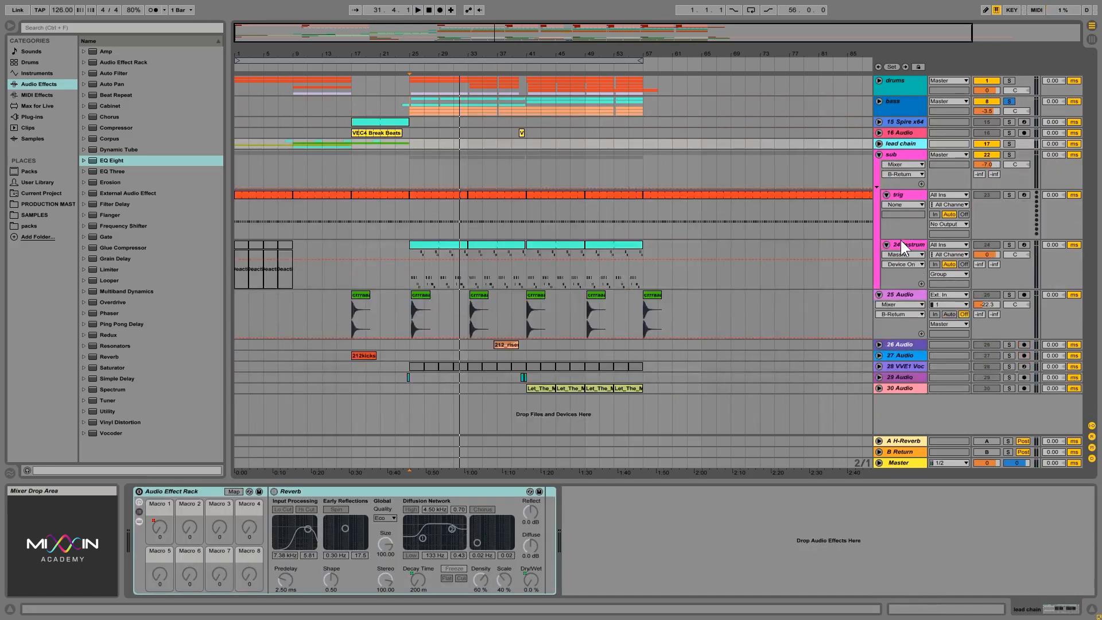
drag(891, 160, 892, 135)
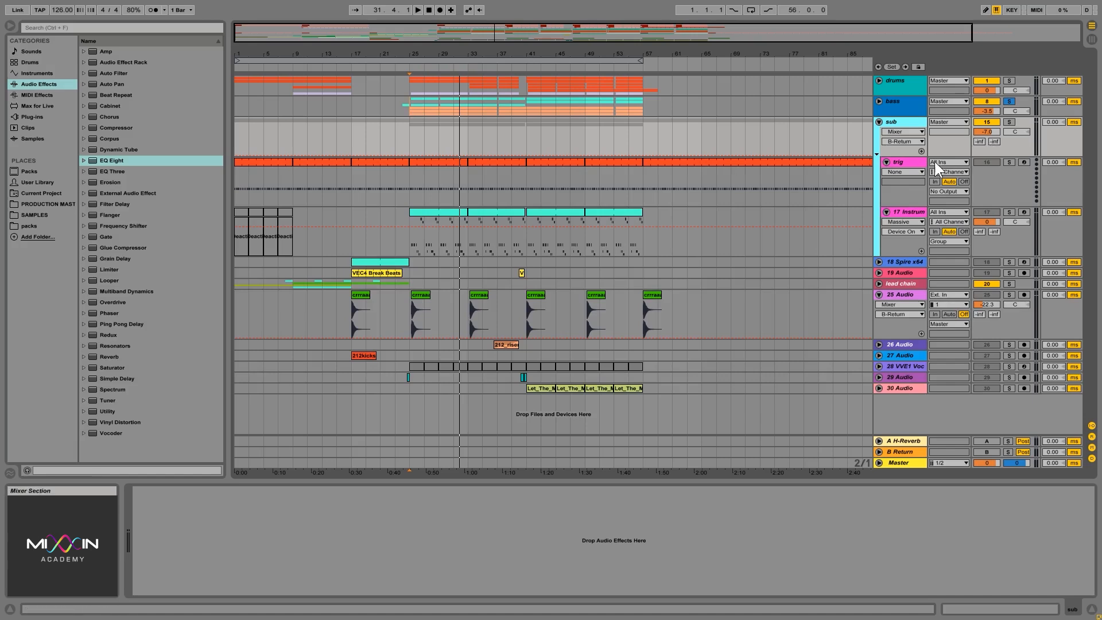
- Delete the trig track from the sub group, leaving the sub group selected
click(912, 163)
key(Delete)
click(896, 123)
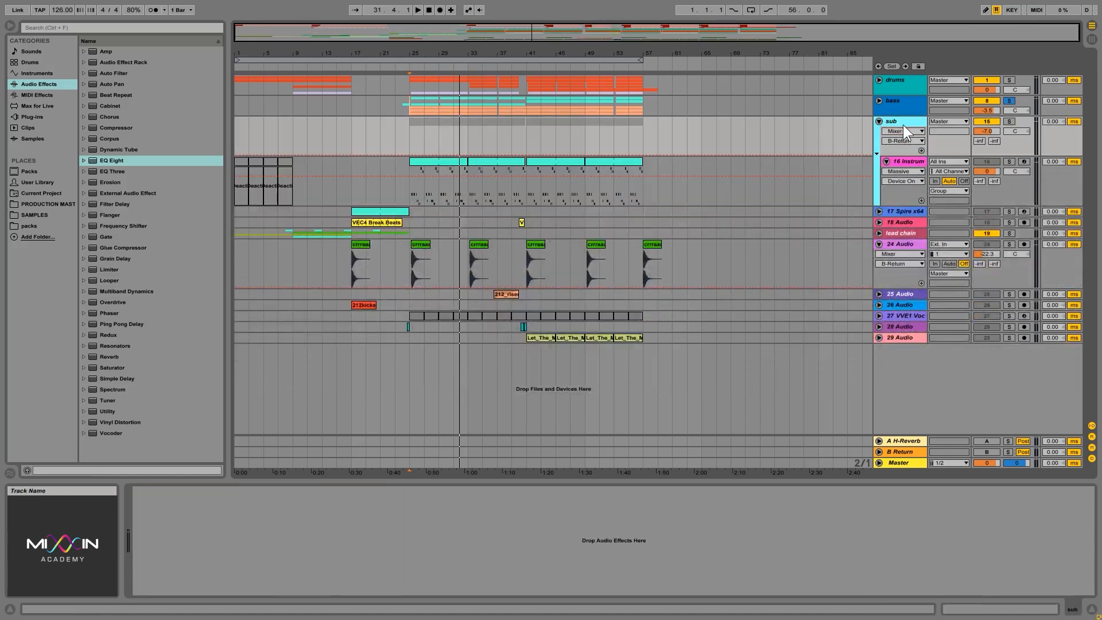
- Solo the sub group and listen to it from bar 25
click(458, 184)
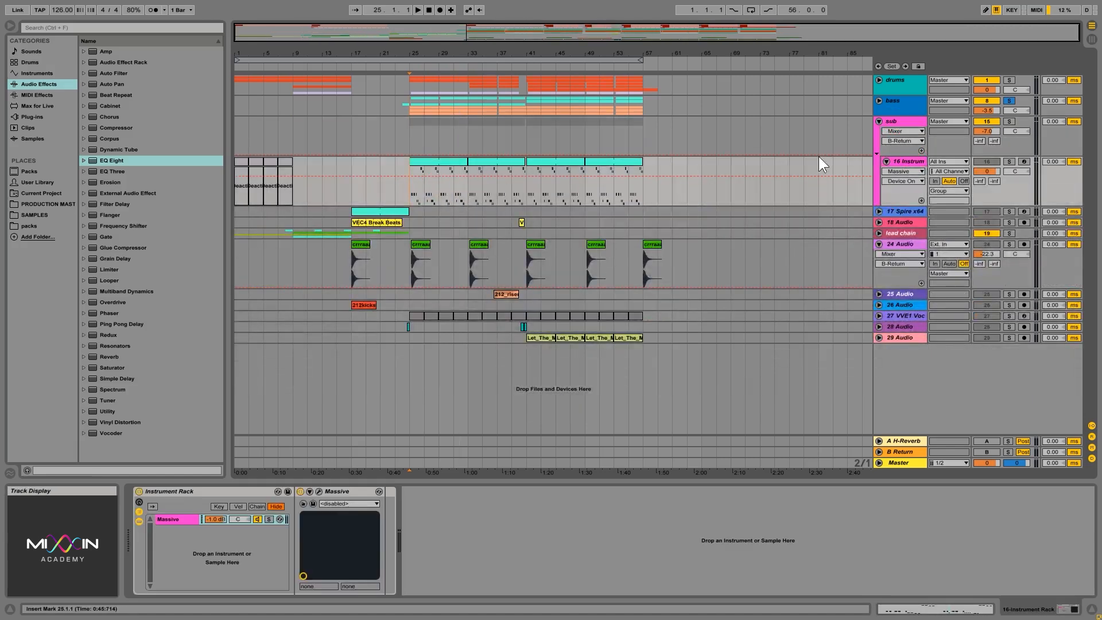
click(909, 123)
click(1009, 121)
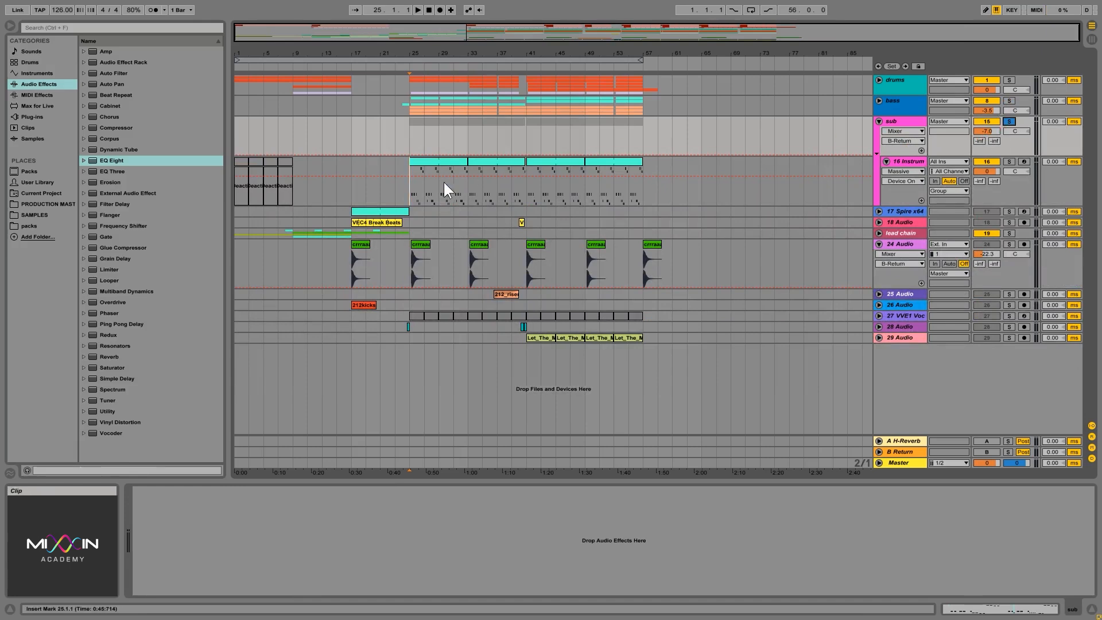
click(409, 192)
drag(410, 54, 461, 181)
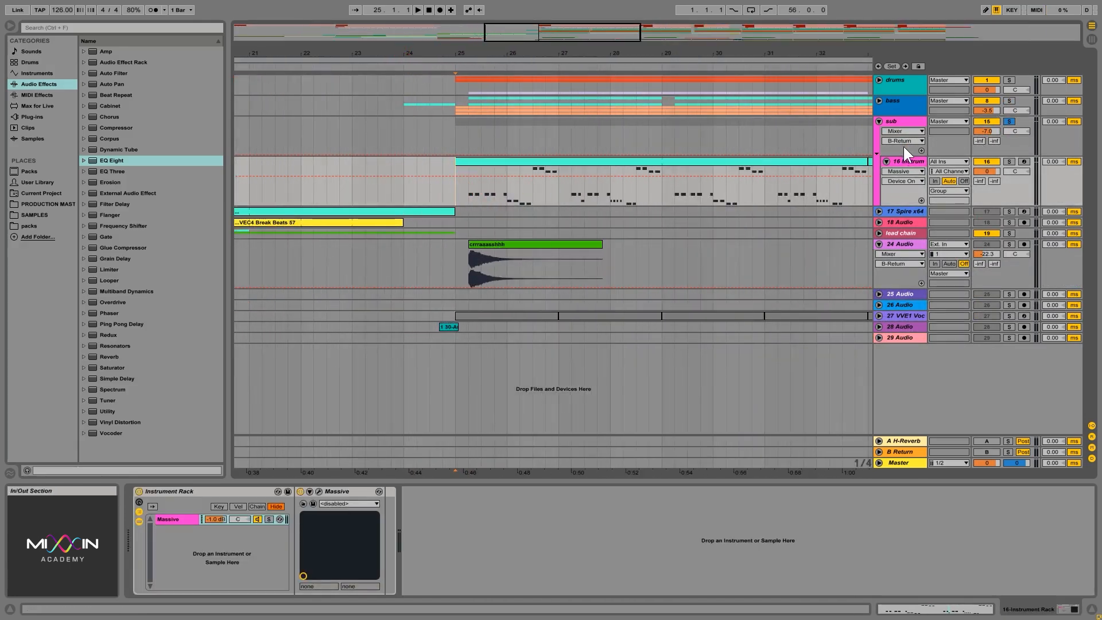
key(space)
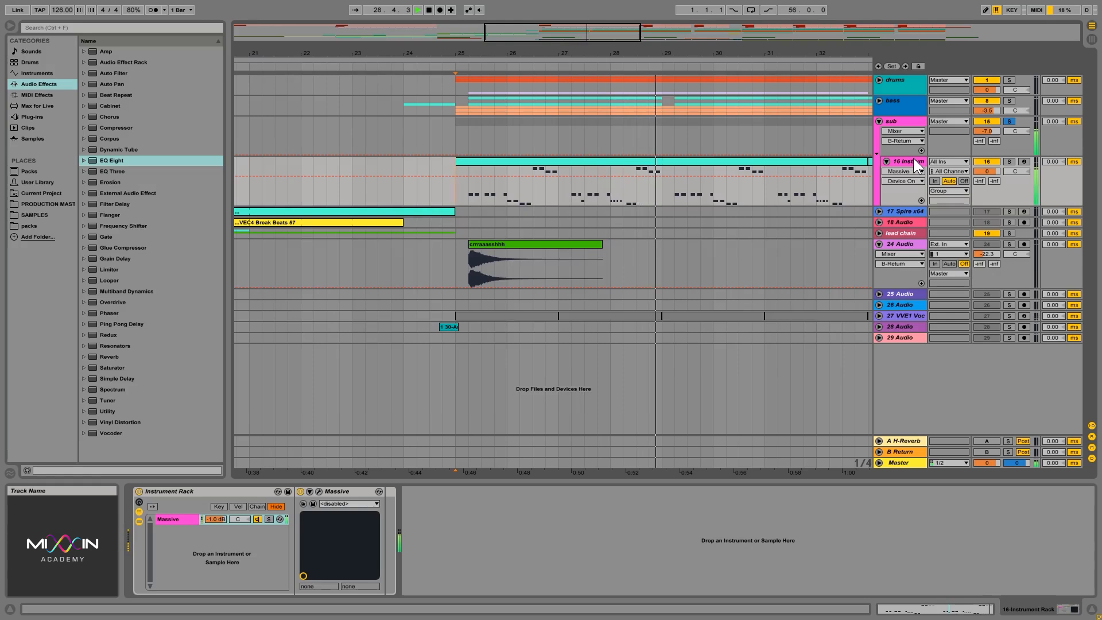
key(space)
- Solo and unfold the bass group and add an EQ Eight to the group track
click(907, 118)
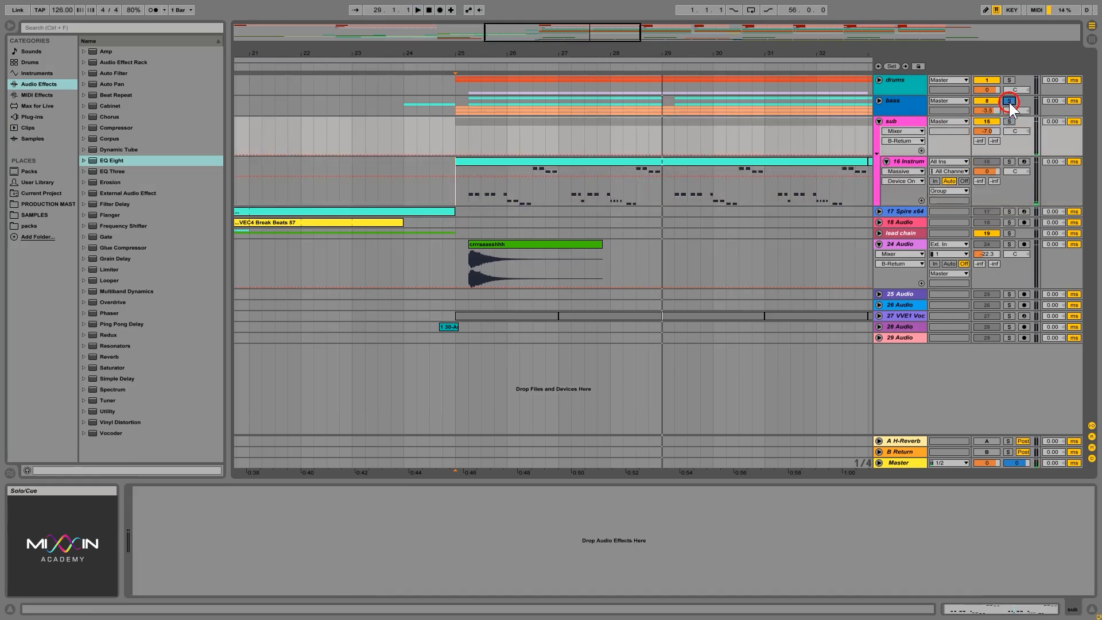
click(906, 109)
click(879, 101)
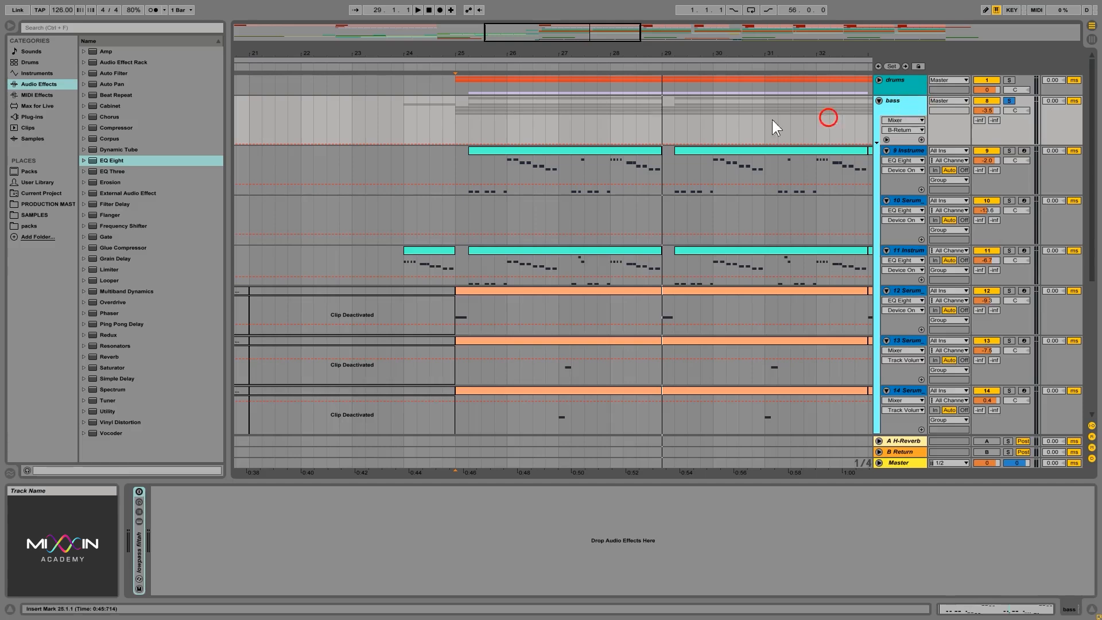
drag(104, 159, 885, 119)
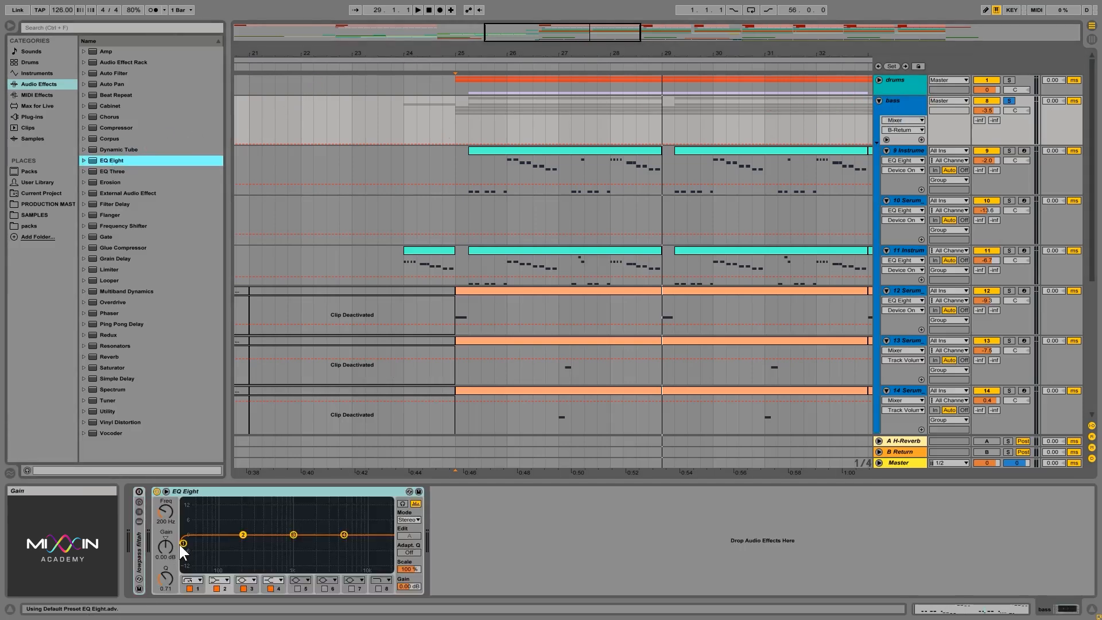
- Set the bass EQ's band 1 low cut to about 114 Hz while listening from bar 25, and fold the bass group
drag(183, 543, 228, 544)
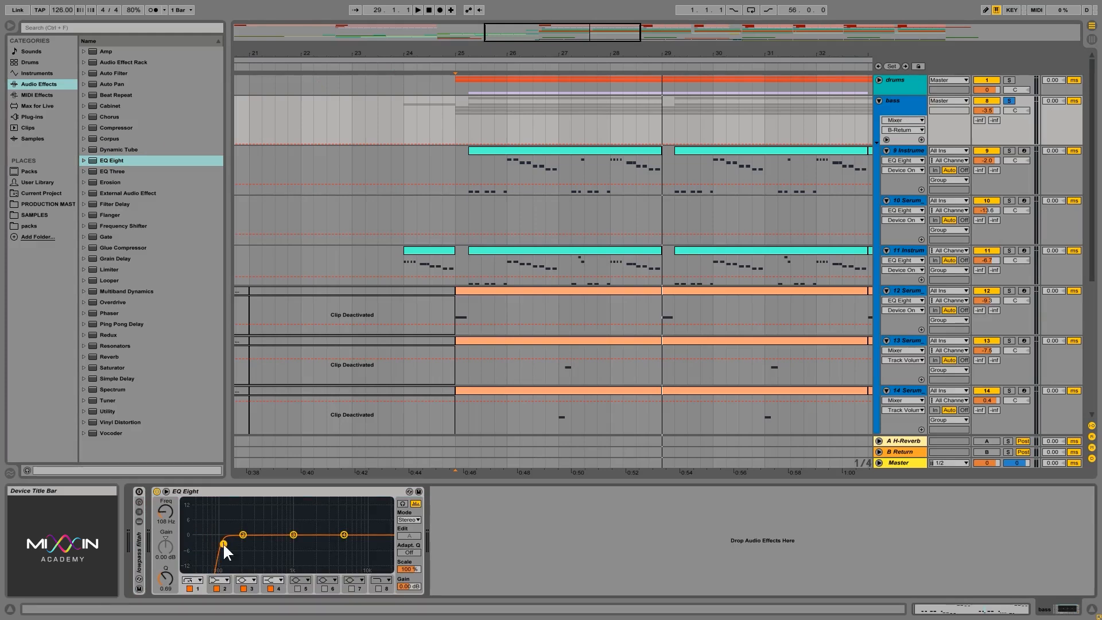
key(space)
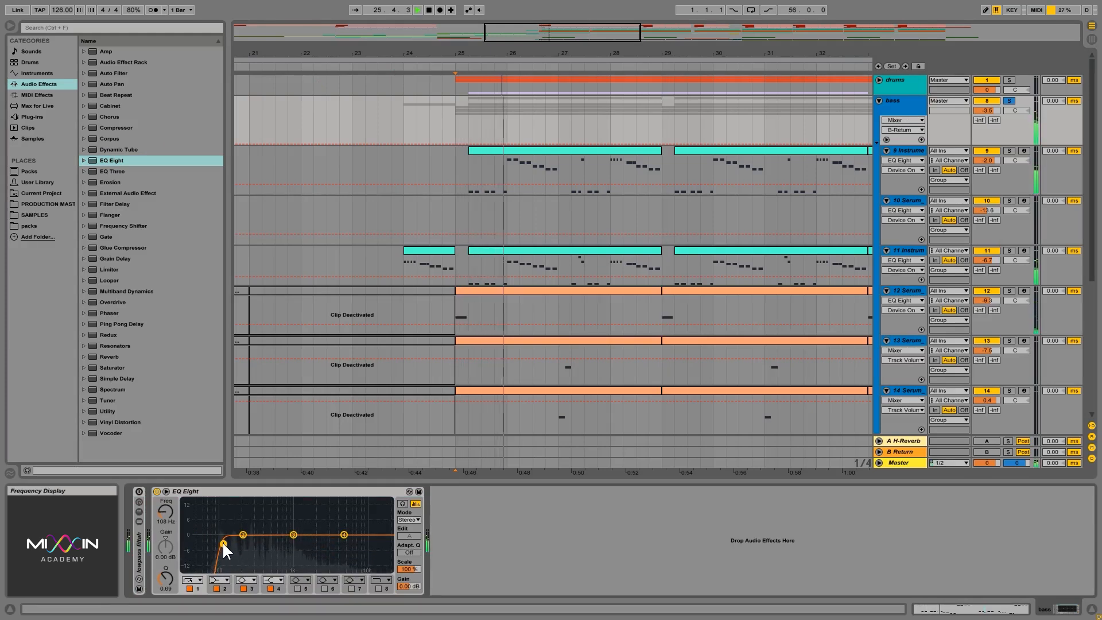
drag(222, 543, 225, 543)
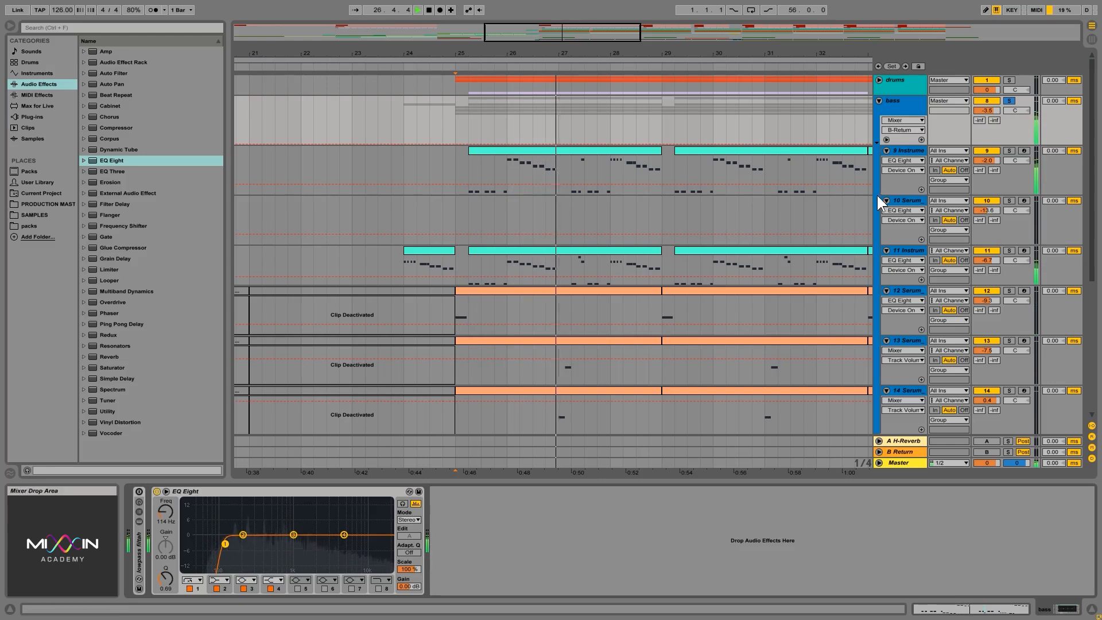
click(879, 101)
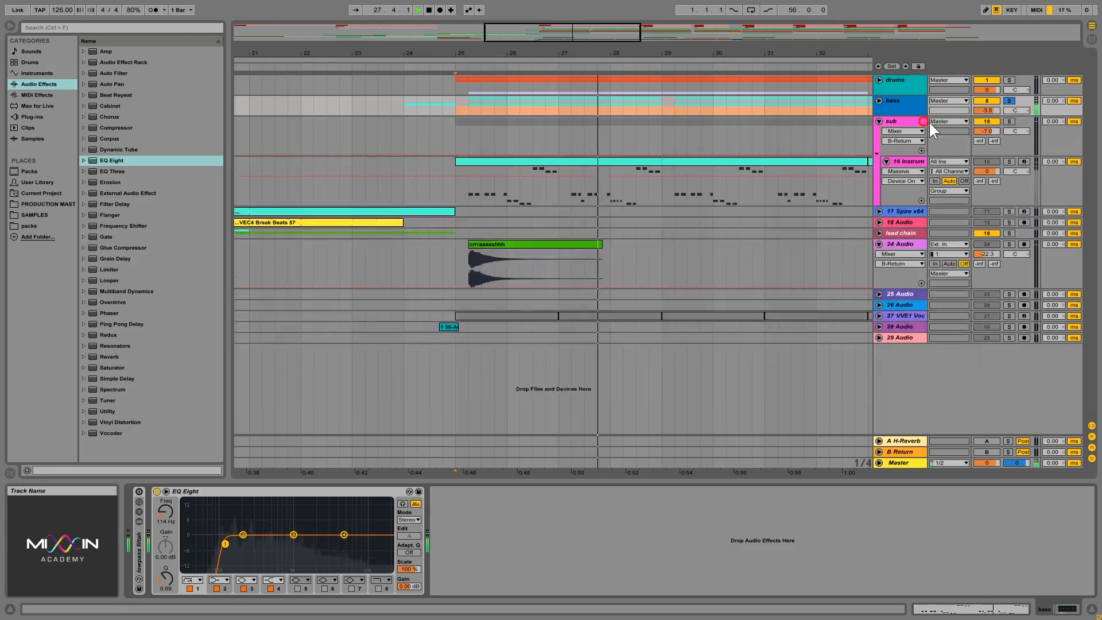
- Solo the sub group, add an EQ Eight to it, and start playback from bar 25
click(1009, 121)
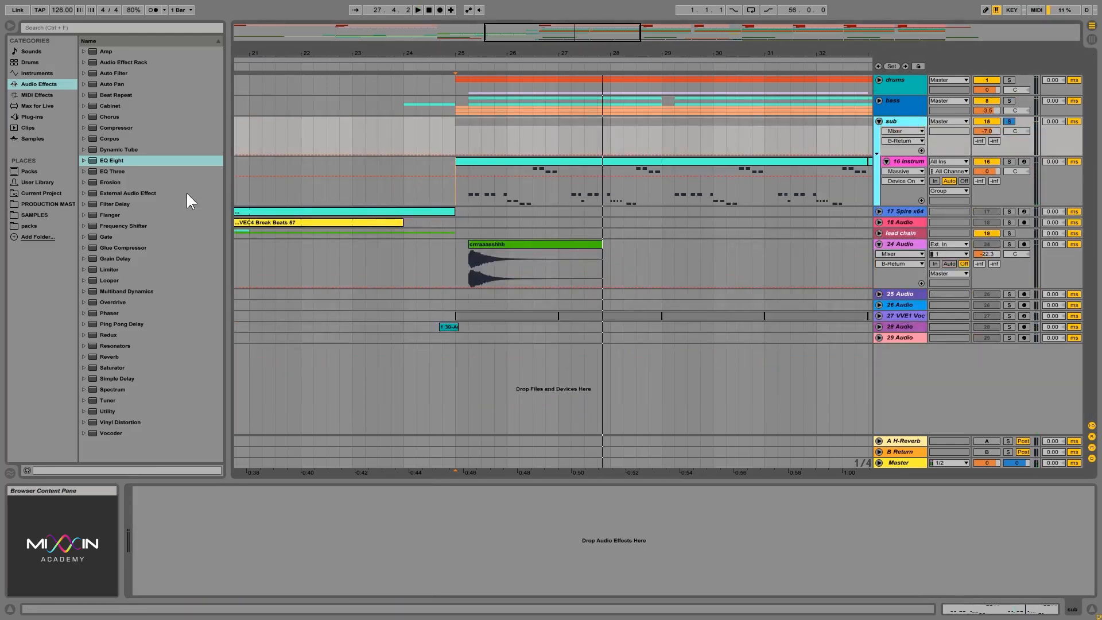
drag(111, 164, 338, 508)
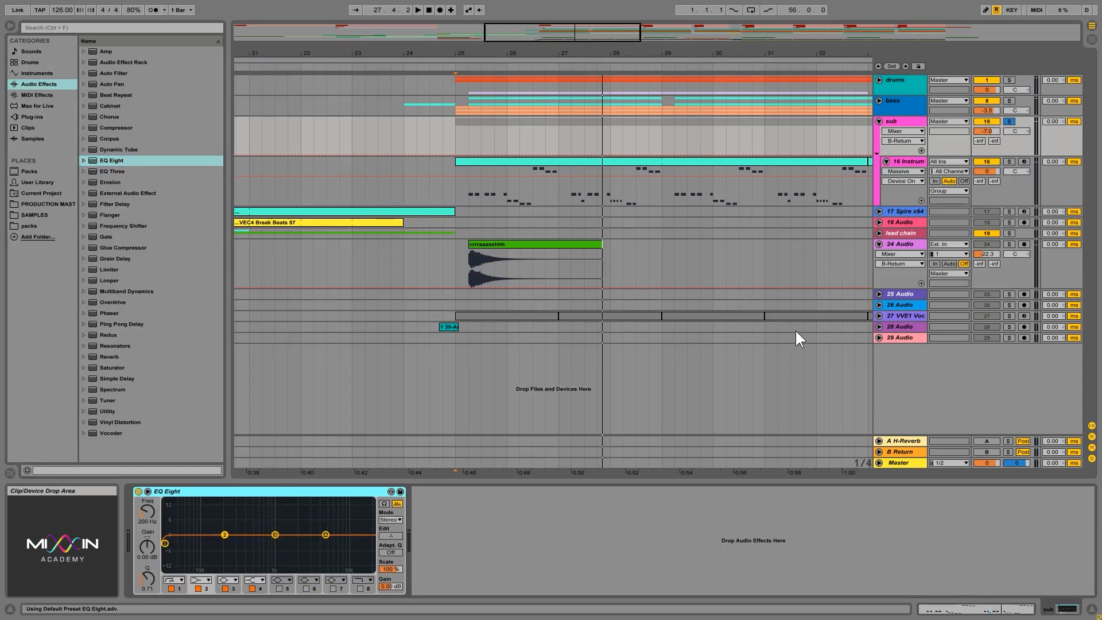
key(space)
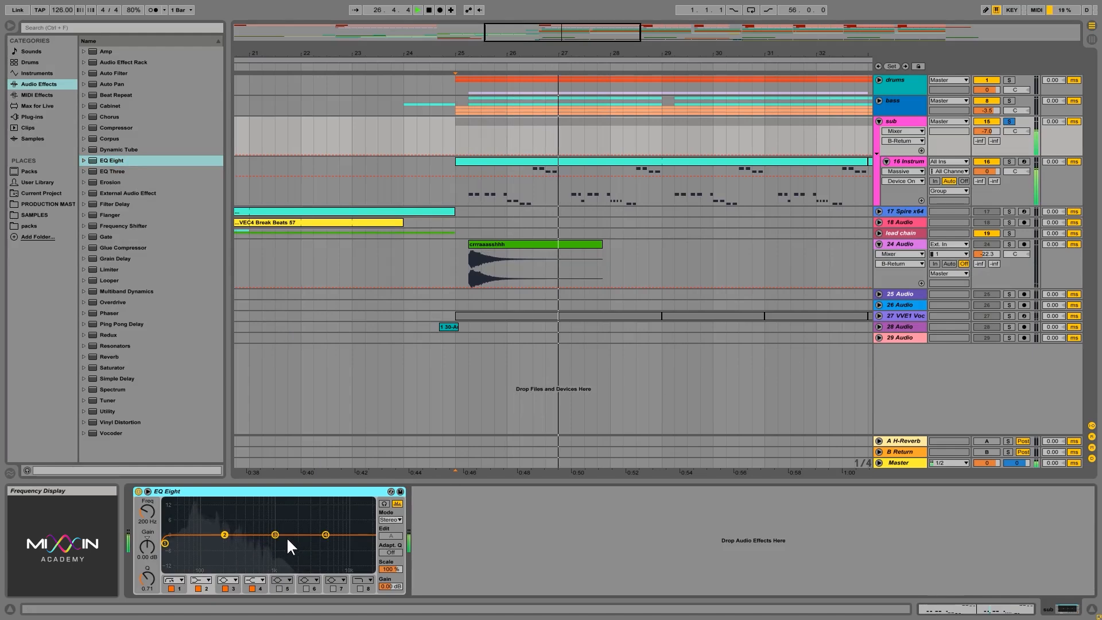
- Cut the sub EQ's band 4 high shelf by about 7.6 dB near 311 Hz, and unsolo the sub group
drag(326, 535, 239, 553)
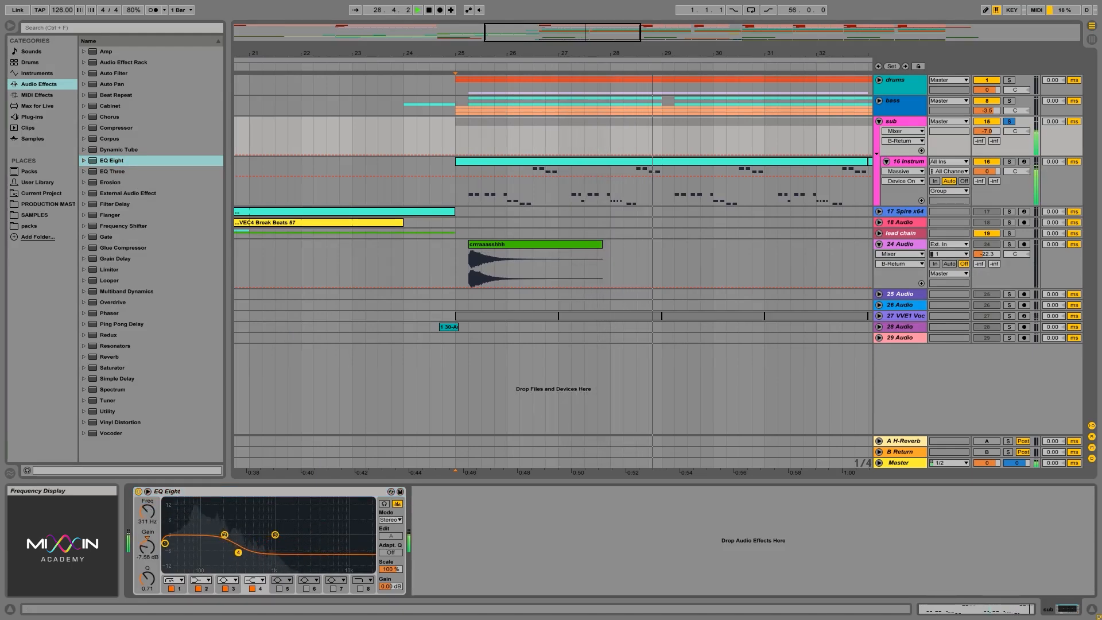
click(1010, 121)
click(893, 122)
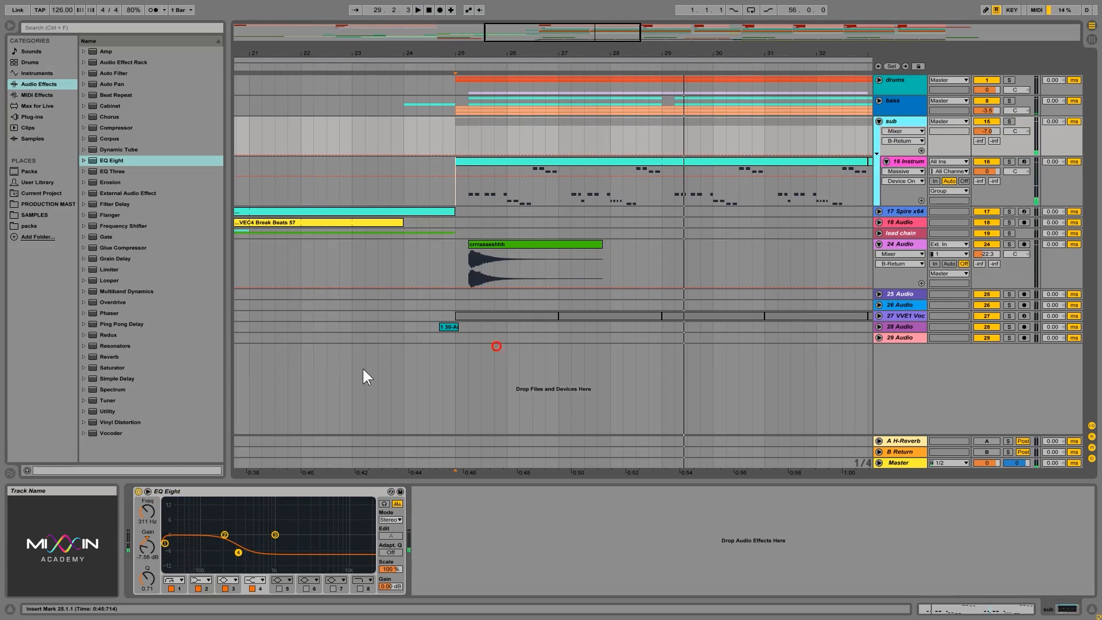
- Set the bass EQ's band 1 low cut to 120 Hz with Q 0.63, and play the bass and sub groups soloed together
click(905, 107)
drag(224, 547, 225, 546)
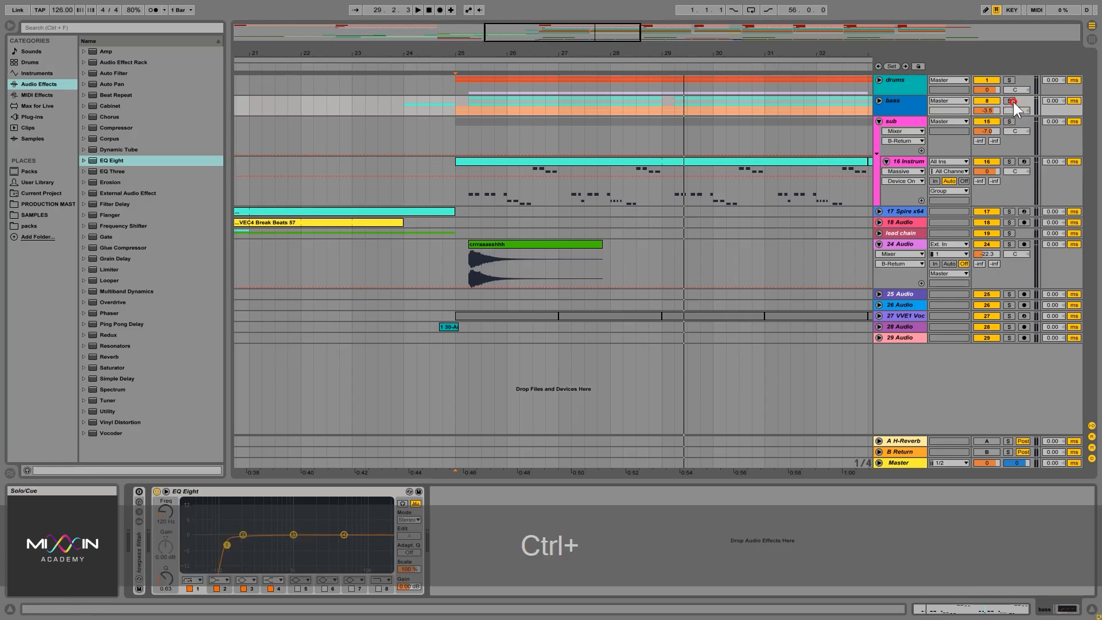
ctrl+click(1011, 101)
ctrl+click(1010, 121)
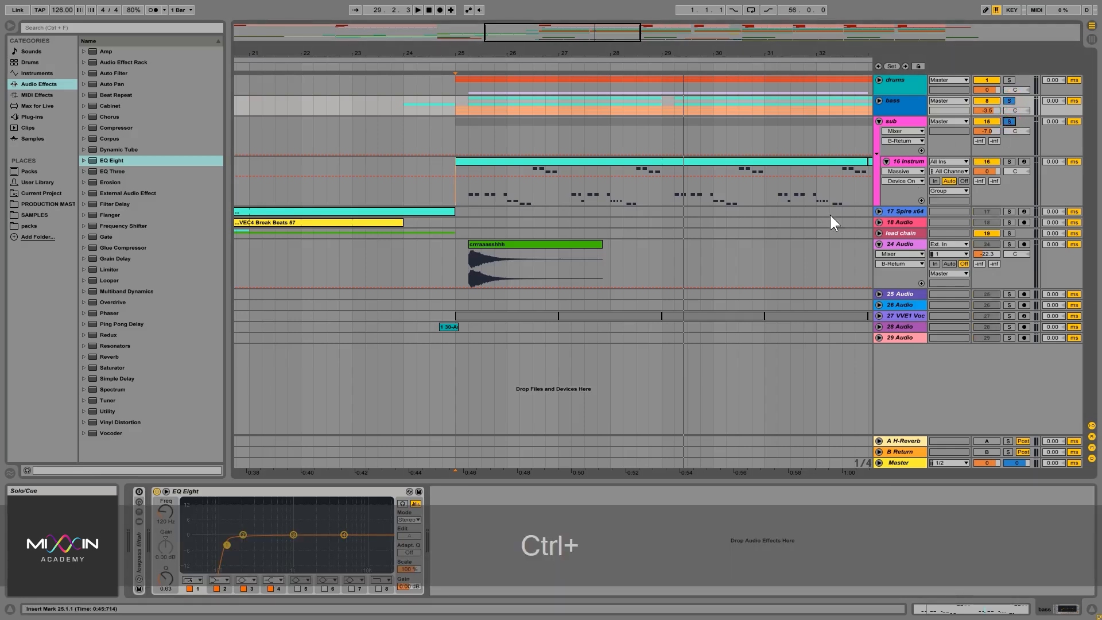
key(ctrl+space)
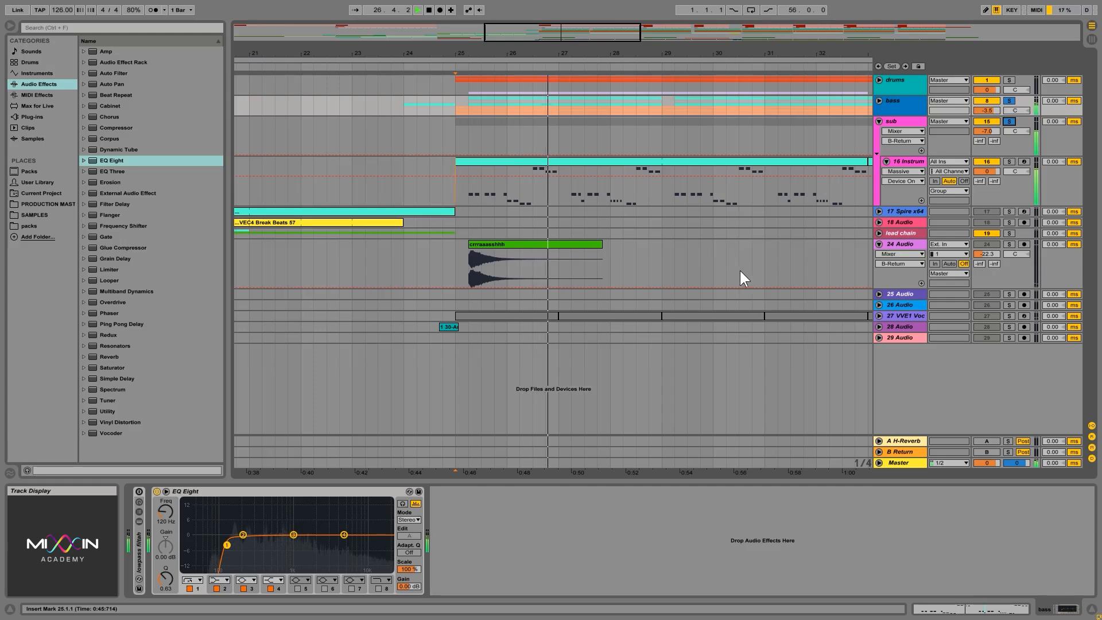
click(901, 105)
key(space)
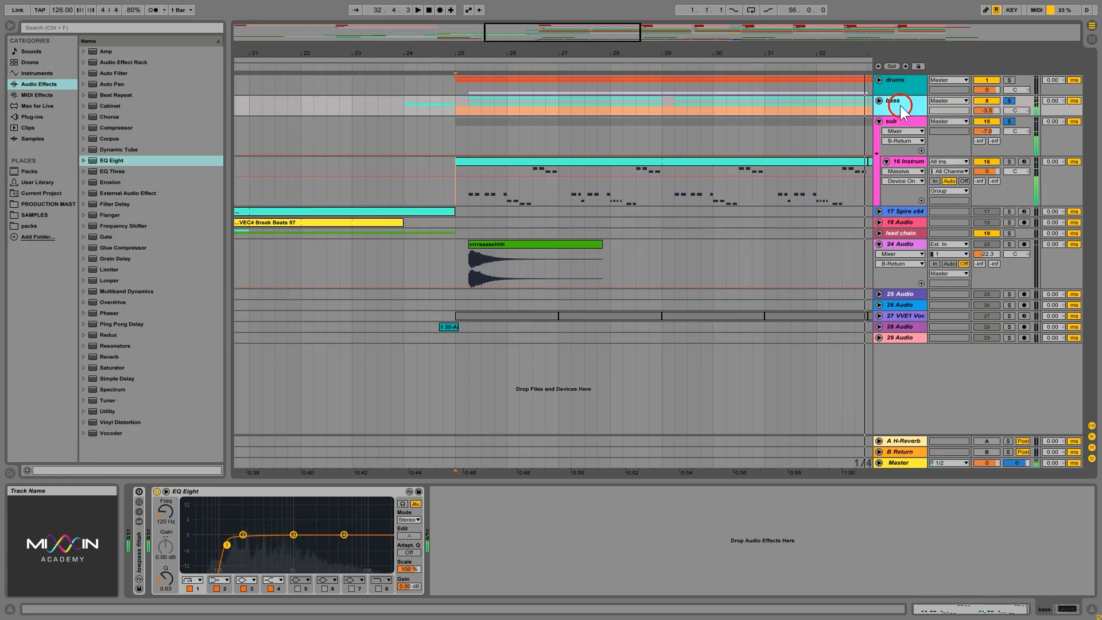
- Unfold the bass group and solo its first instrument track, track 9
click(879, 100)
scroll(825, 205, down, 3)
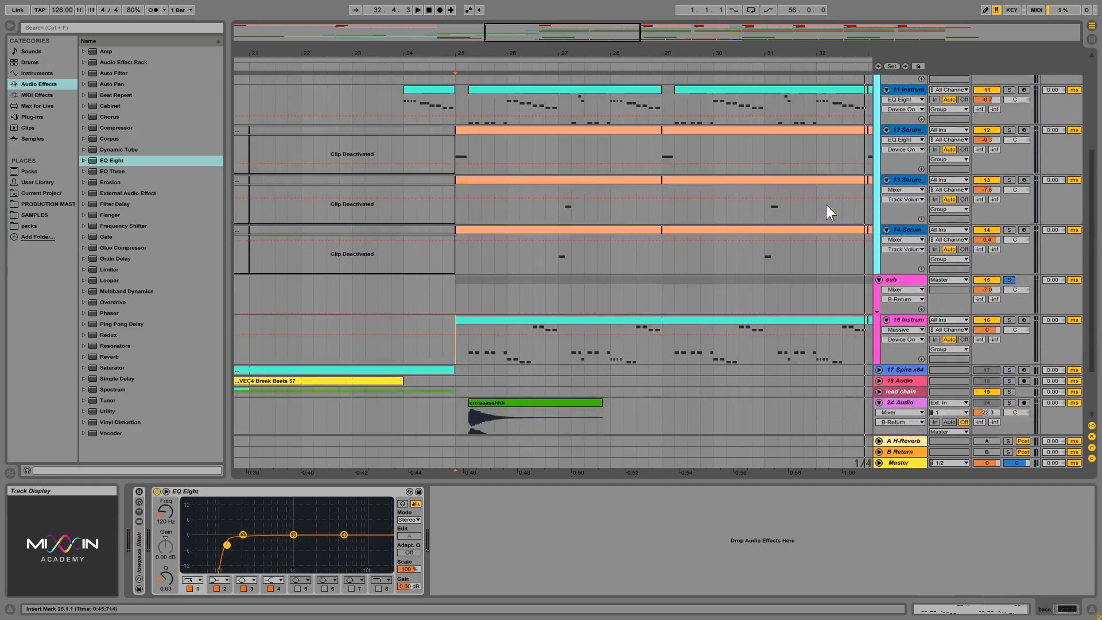
scroll(826, 204, up, 3)
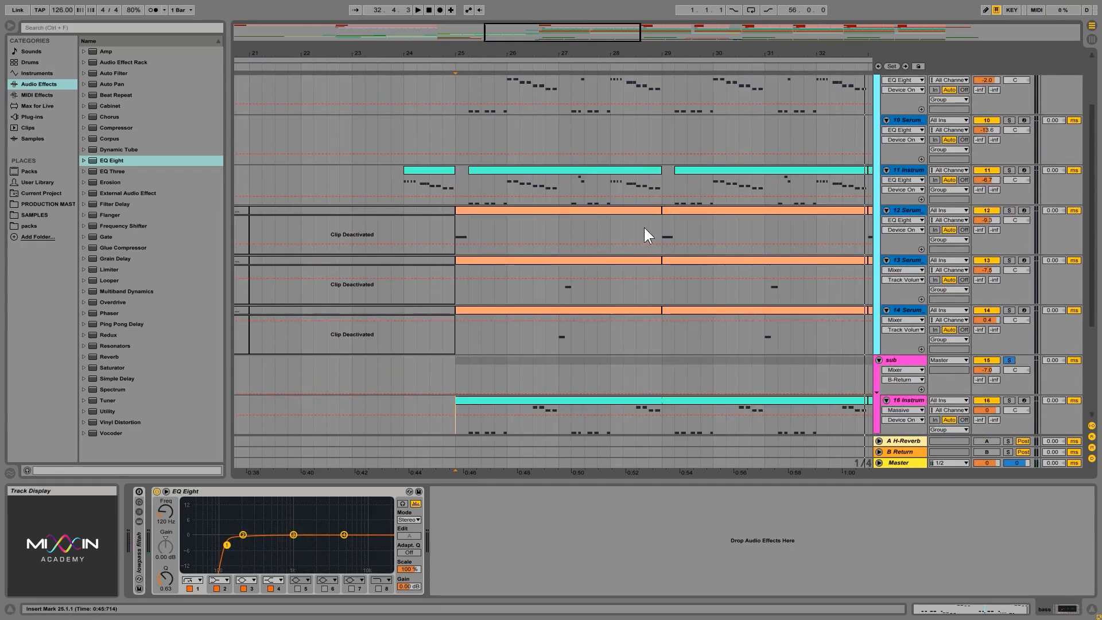
scroll(644, 228, up, 3)
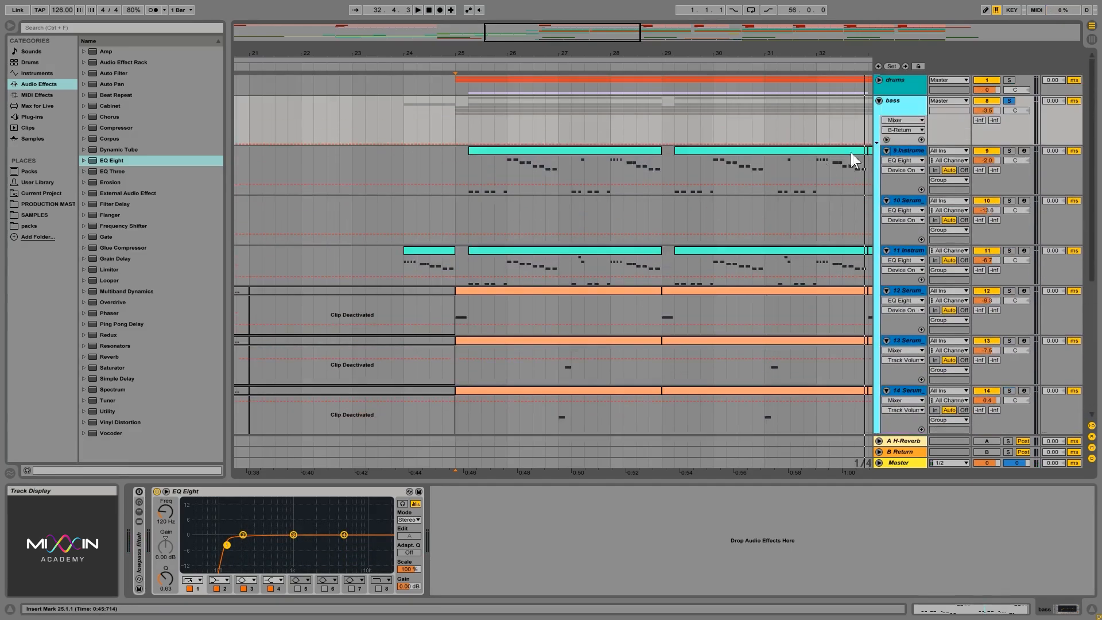
click(506, 163)
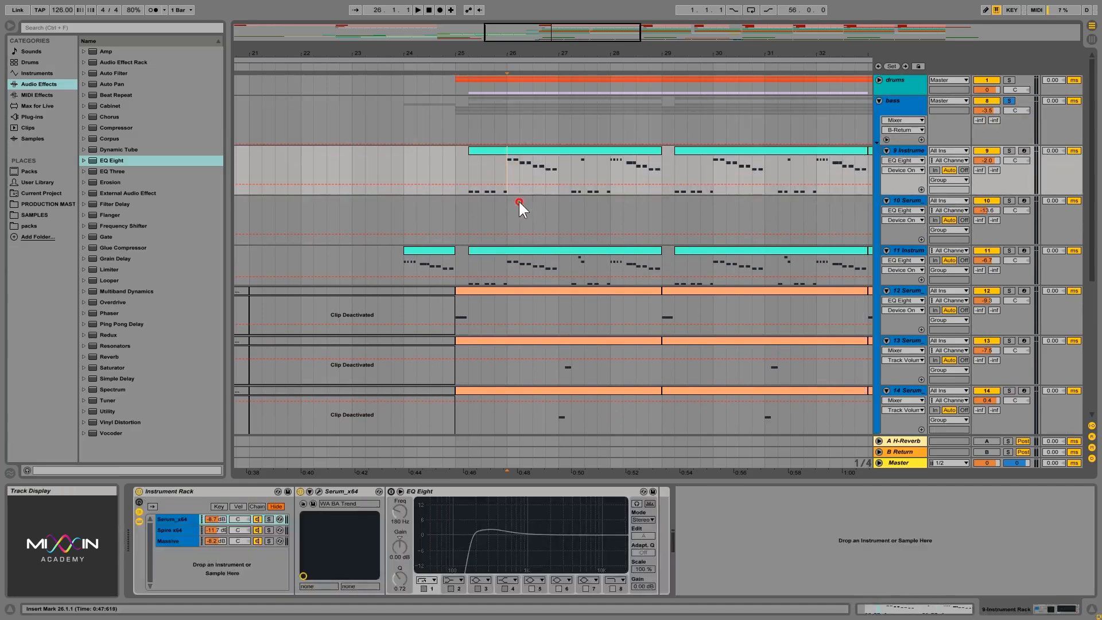
click(1010, 150)
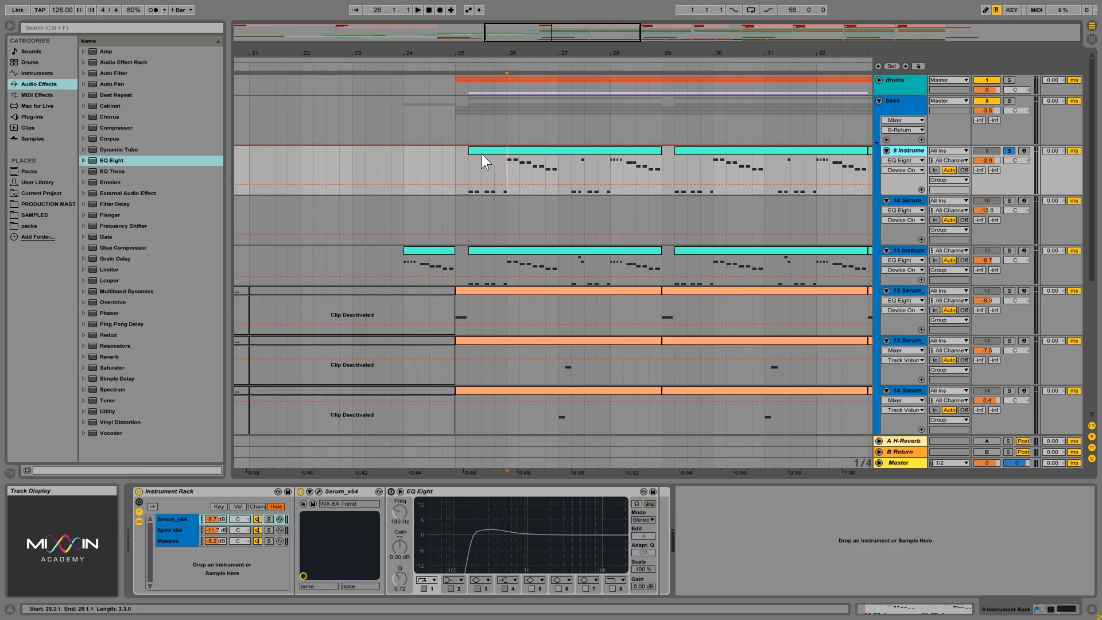
- Listen to the soloed track 9 from bar 25 with the whole arrangement in view
click(454, 163)
drag(541, 53, 538, 49)
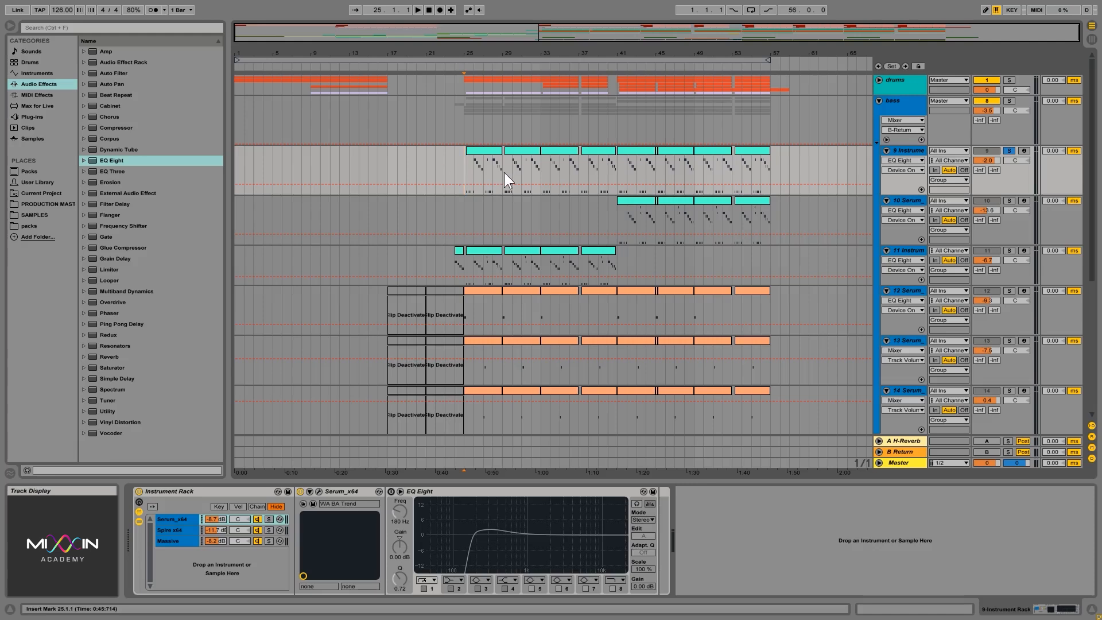
key(space)
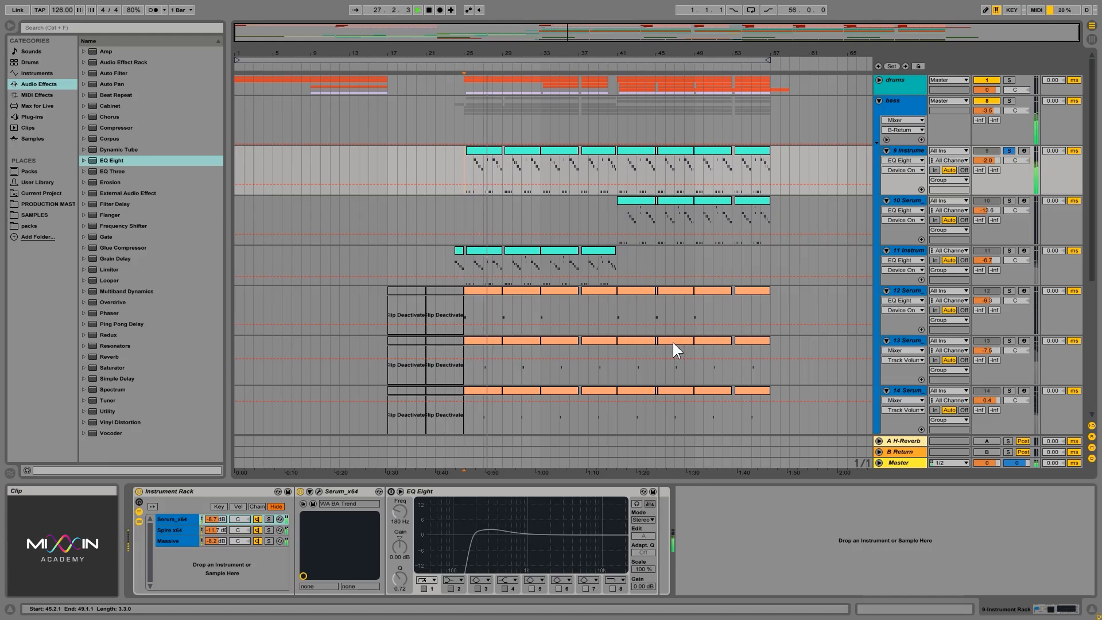
key(space)
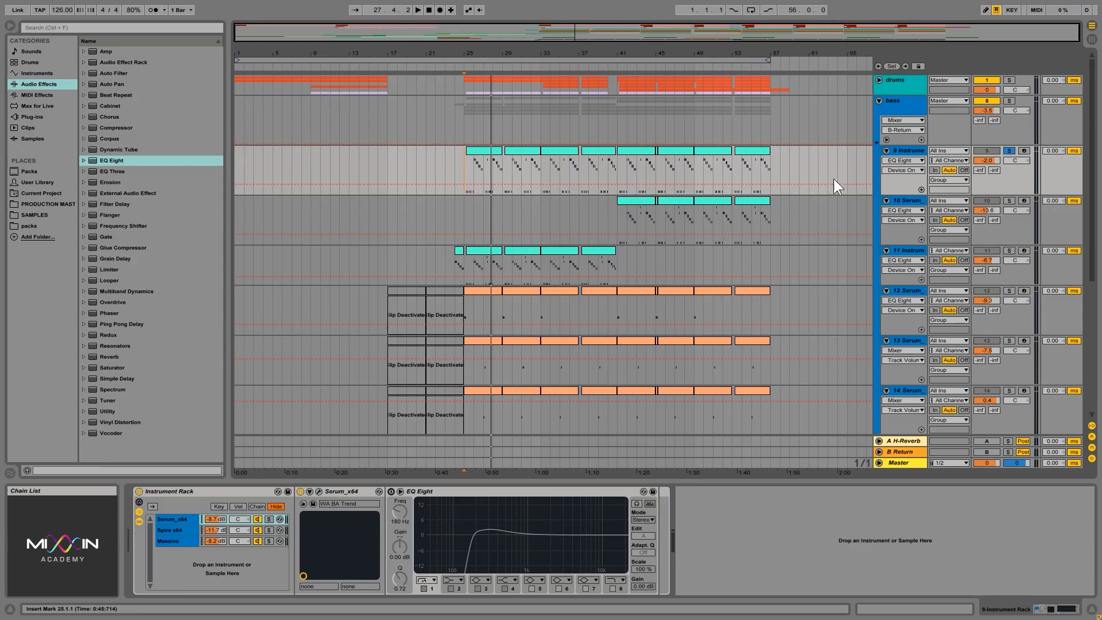
- Look through the Serum_x64, Spire x64 and Massive chains of track 9's Instrument Rack, and play the Serum_x64 chain soloed
click(577, 158)
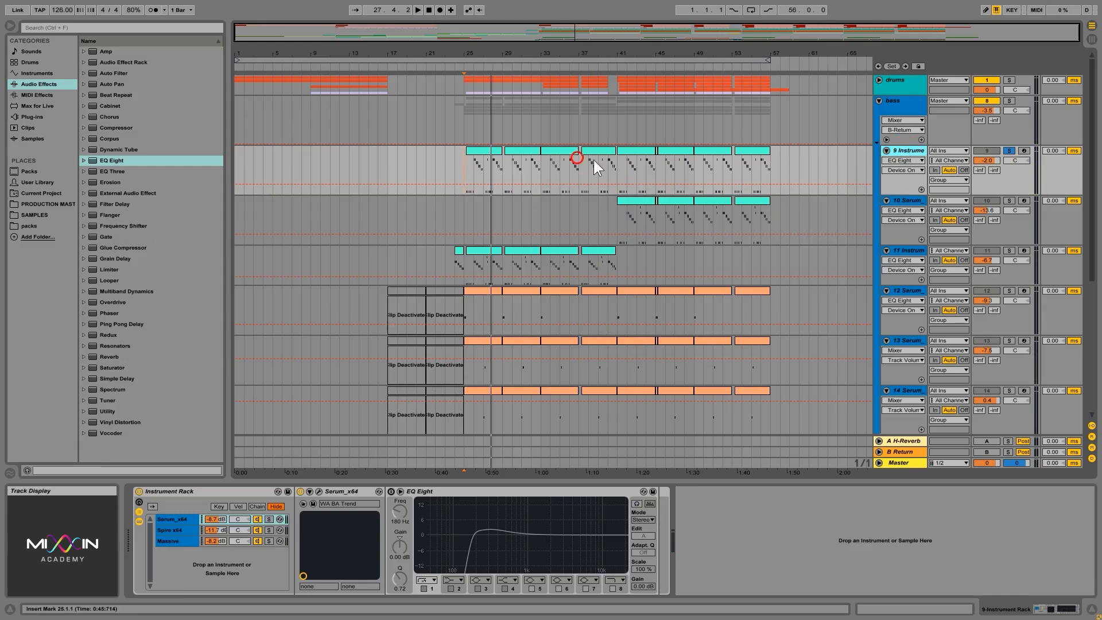
click(171, 519)
click(181, 531)
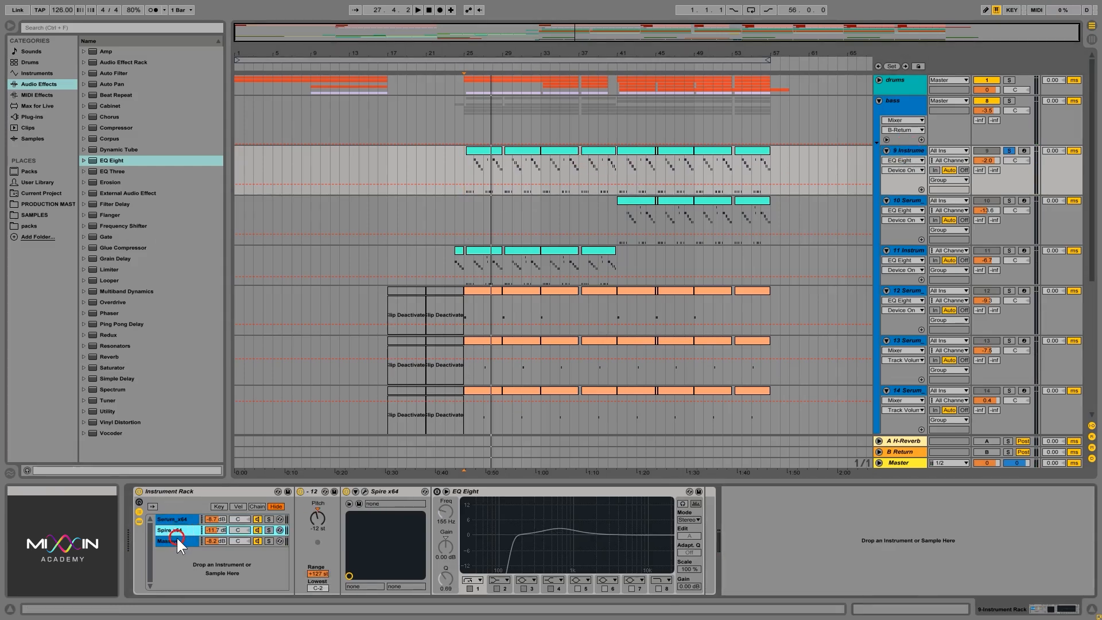
click(176, 539)
click(178, 519)
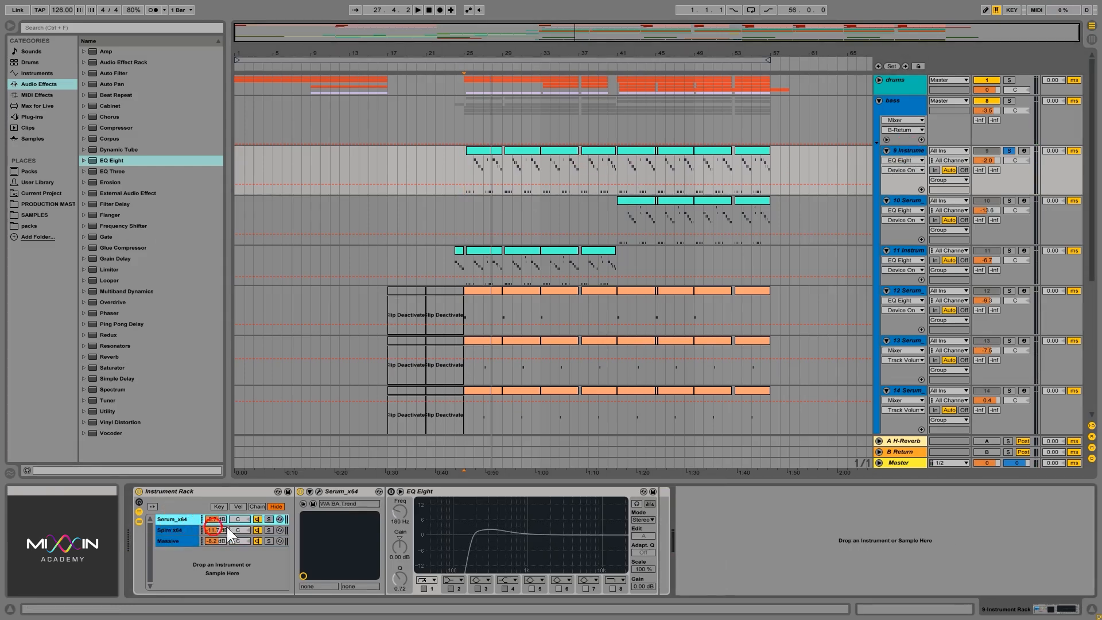
click(270, 518)
key(space)
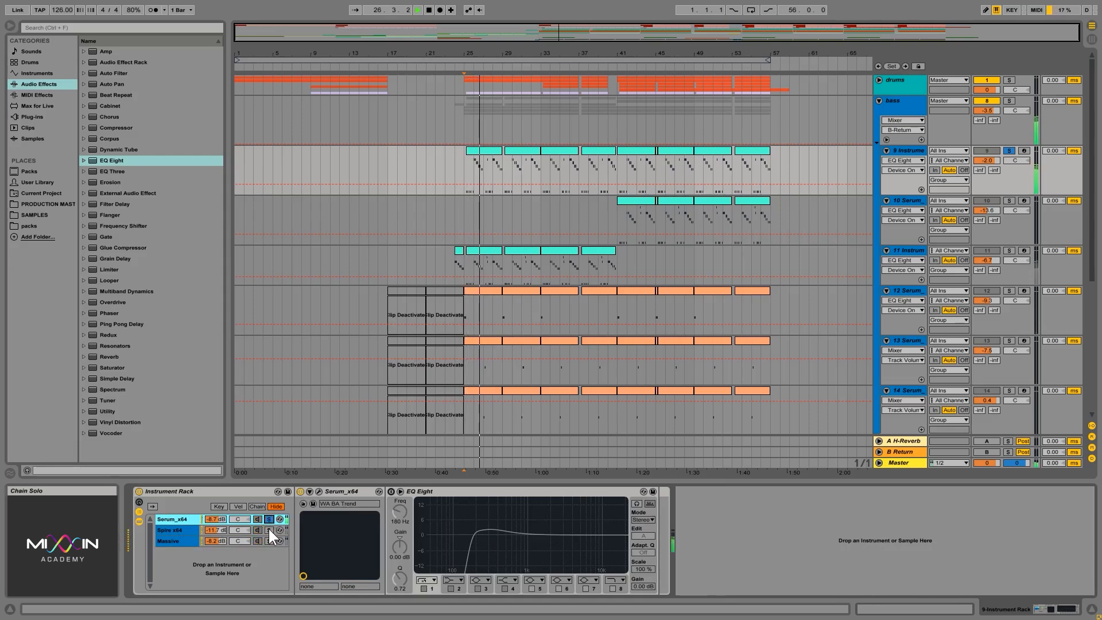
- Listen to the Spire x64 and Massive chains of track 9 soloed one by one, and play the full rack from bar 25
click(269, 530)
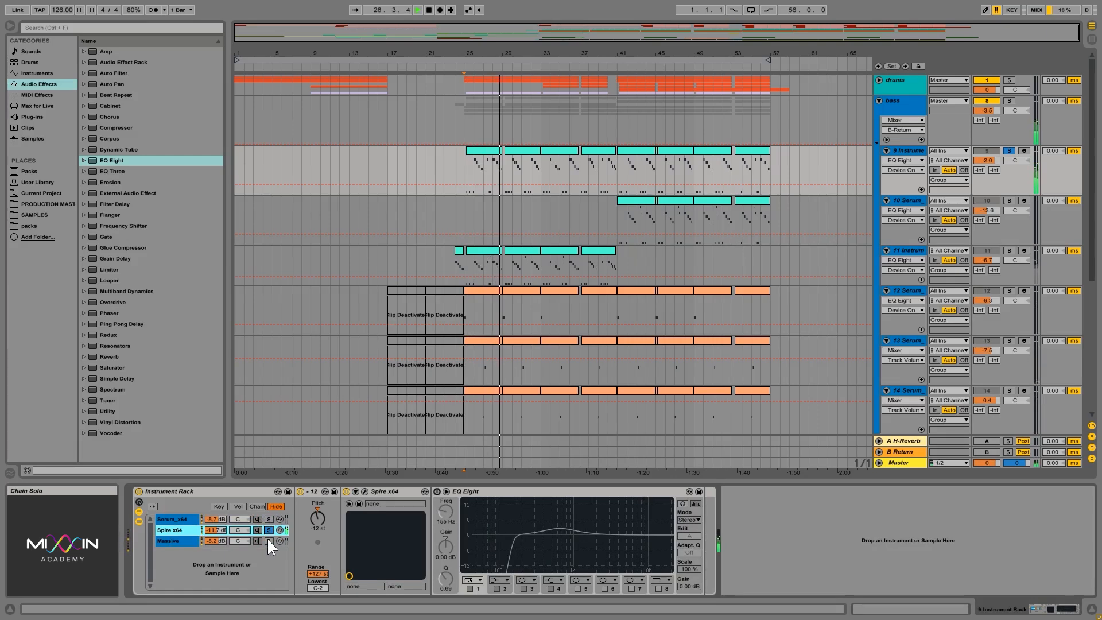
click(267, 539)
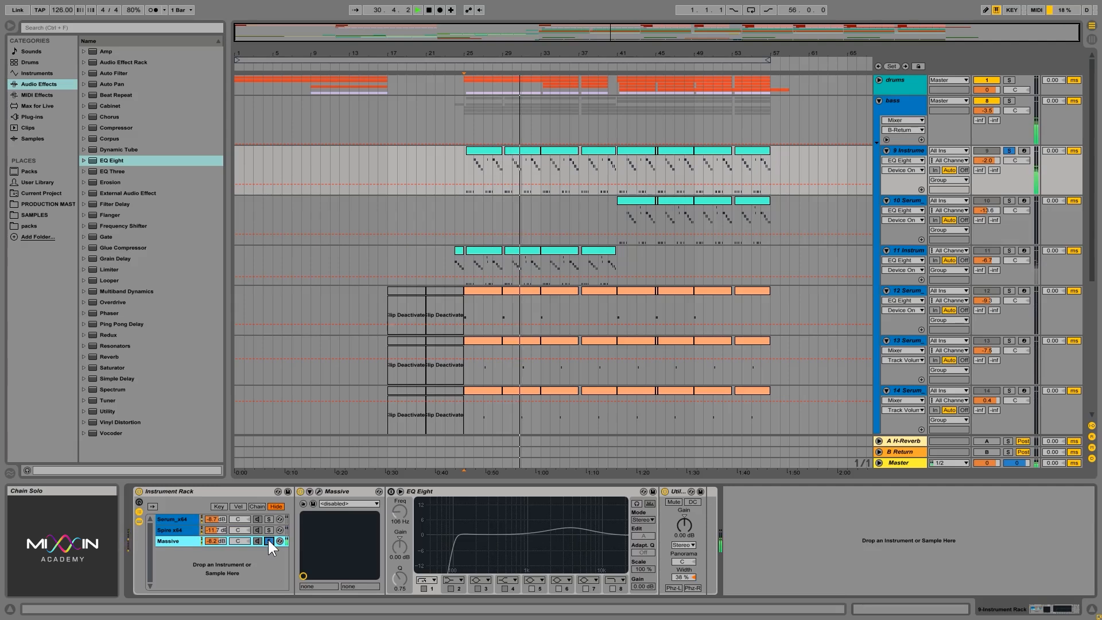
click(267, 540)
key(space)
key(space)
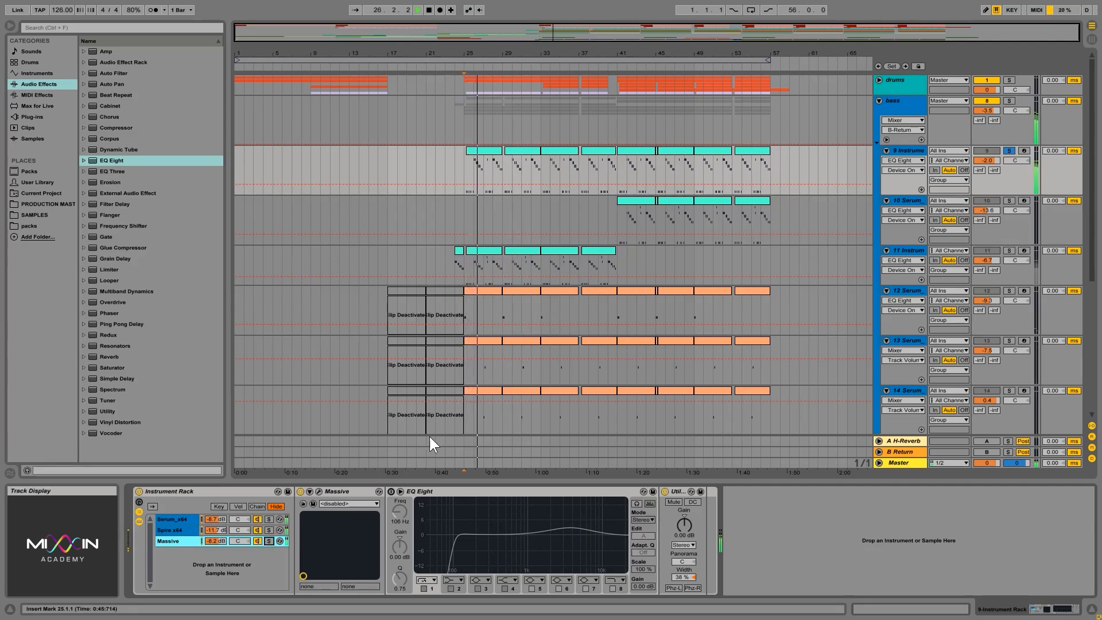
click(645, 359)
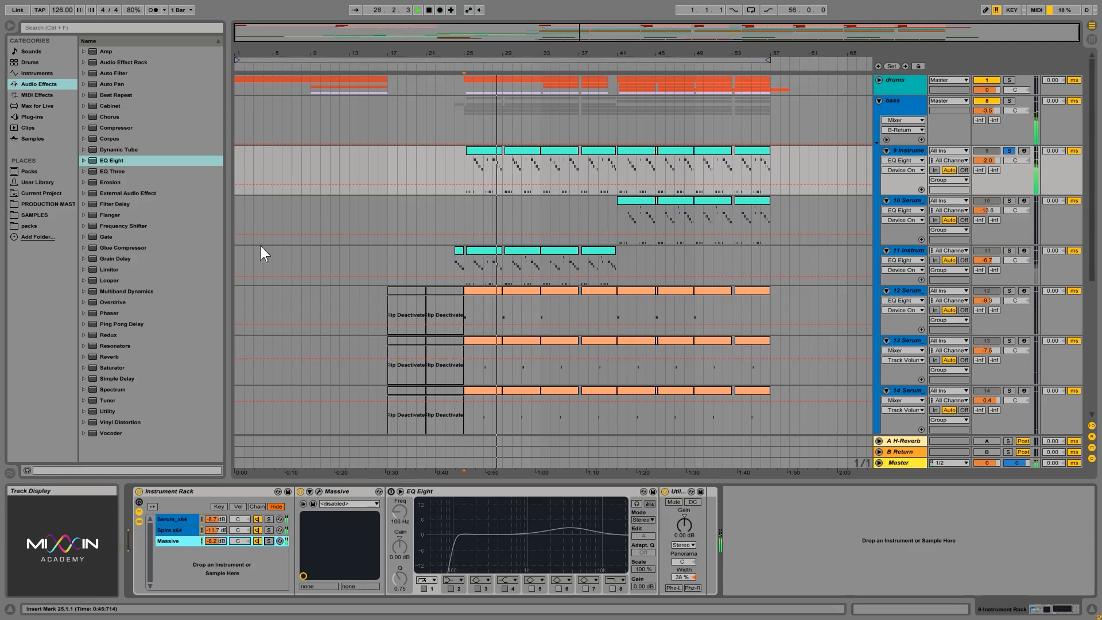
- Add an EQ Eight to the end of track 9 with band 1's low cut at about 89.8 Hz and band 3 boosted 4.83 dB at 1.53 kHz
mouse_move(102, 160)
mouse_down()
mouse_move(442, 254)
mouse_move(822, 556)
mouse_move(812, 560)
mouse_move(819, 555)
mouse_move(798, 538)
mouse_up()
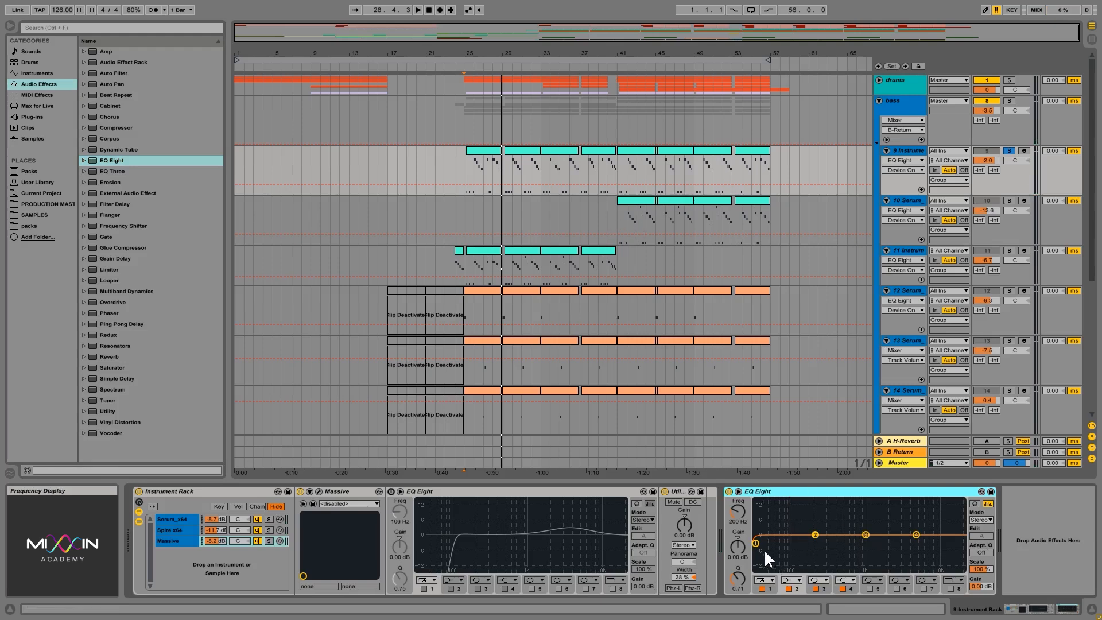
key(space)
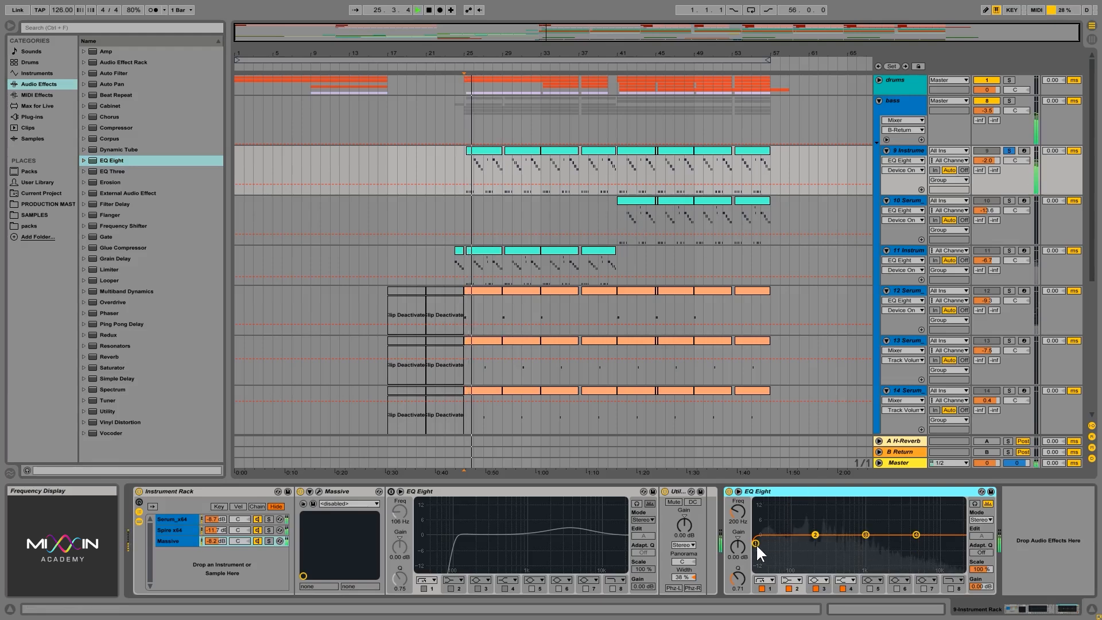
drag(756, 543, 788, 542)
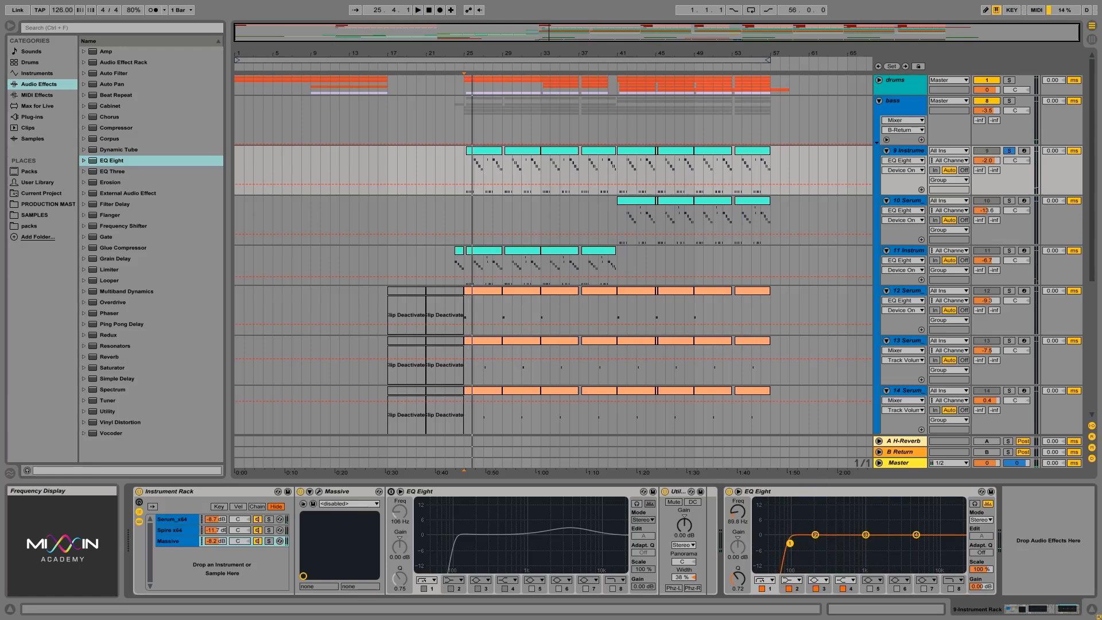
key(space)
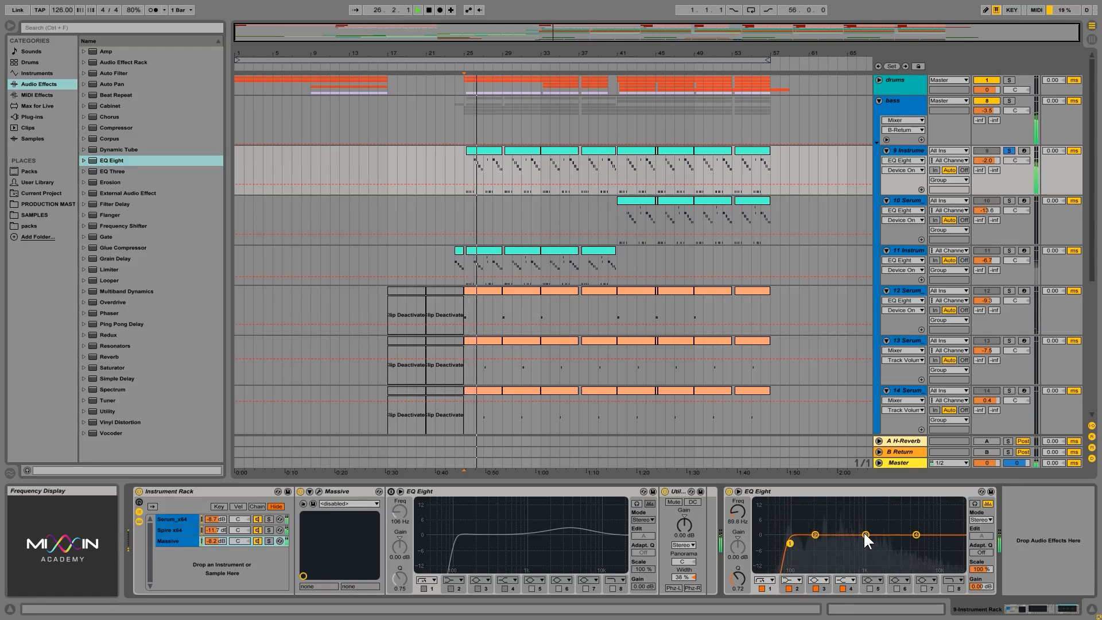
mouse_move(865, 535)
mouse_down()
mouse_move(878, 524)
mouse_move(870, 518)
mouse_up()
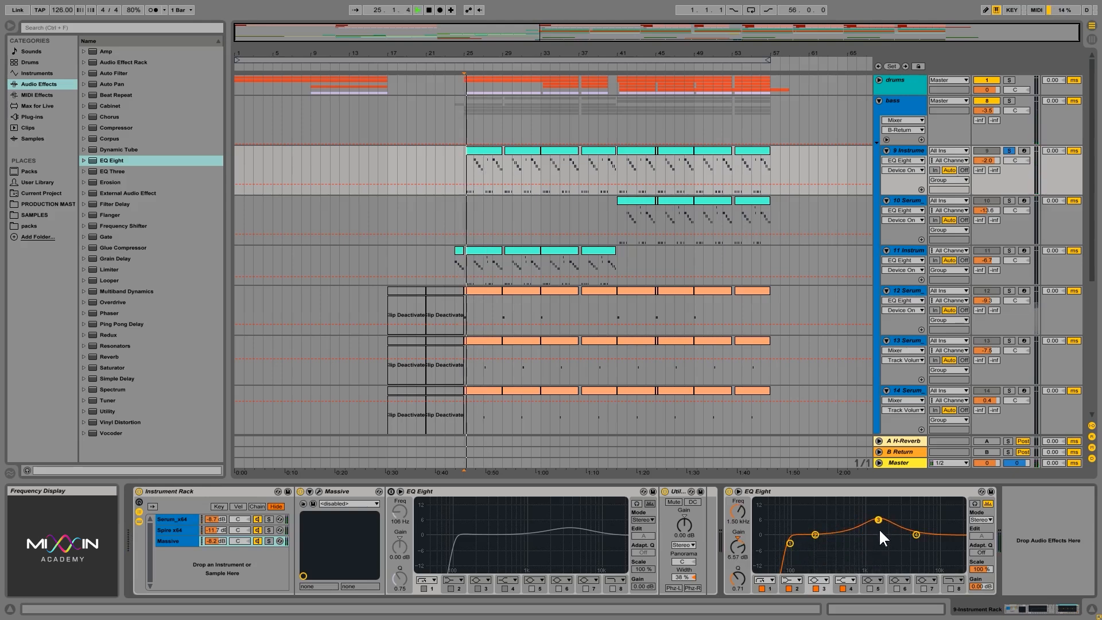
mouse_move(879, 527)
mouse_down()
mouse_move(887, 521)
mouse_move(864, 521)
mouse_move(879, 523)
mouse_up()
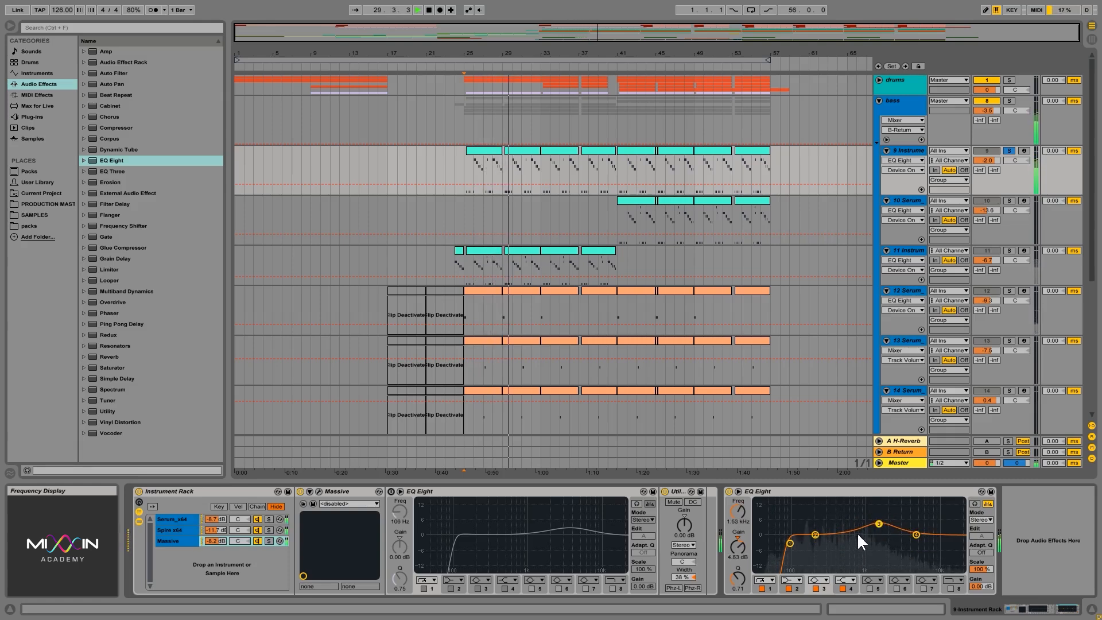
- Switch the solo to track 11 and play it from bar 25
click(1008, 202)
click(489, 272)
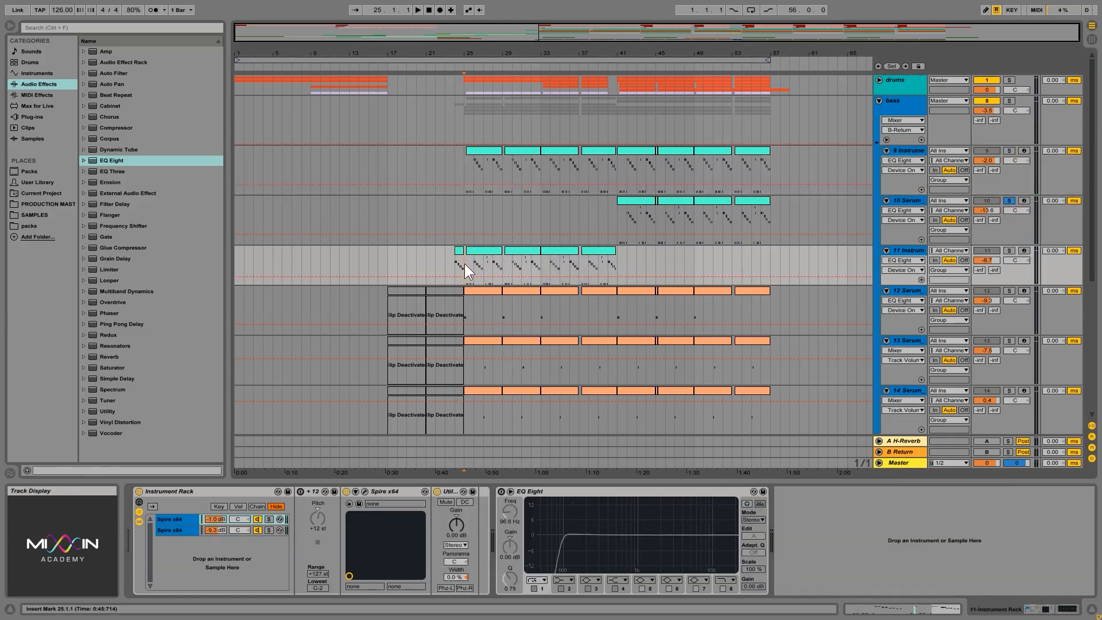
key(space)
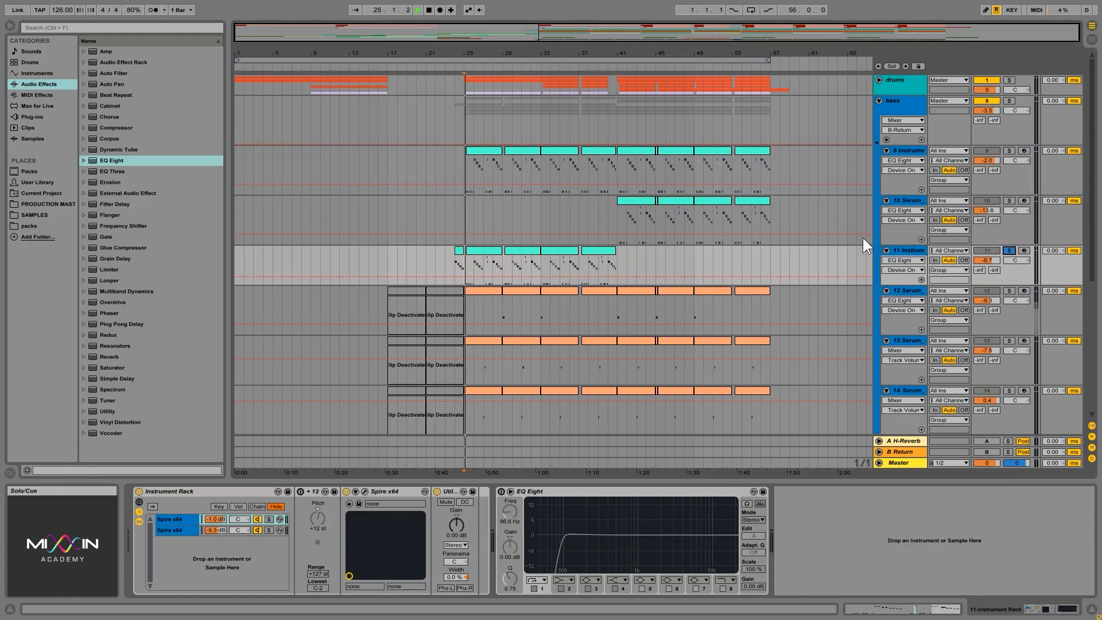
click(900, 252)
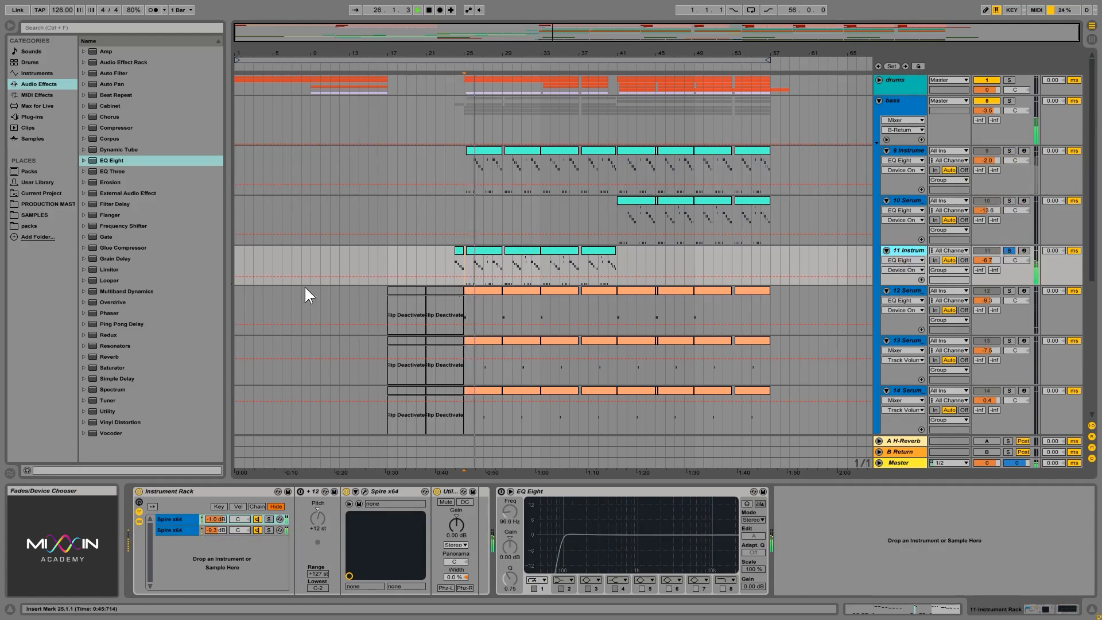
- Add an EQ Eight to the end of track 11 with band 1's low cut at about 80.5 Hz, and play the track
drag(109, 161, 867, 514)
drag(805, 547, 839, 542)
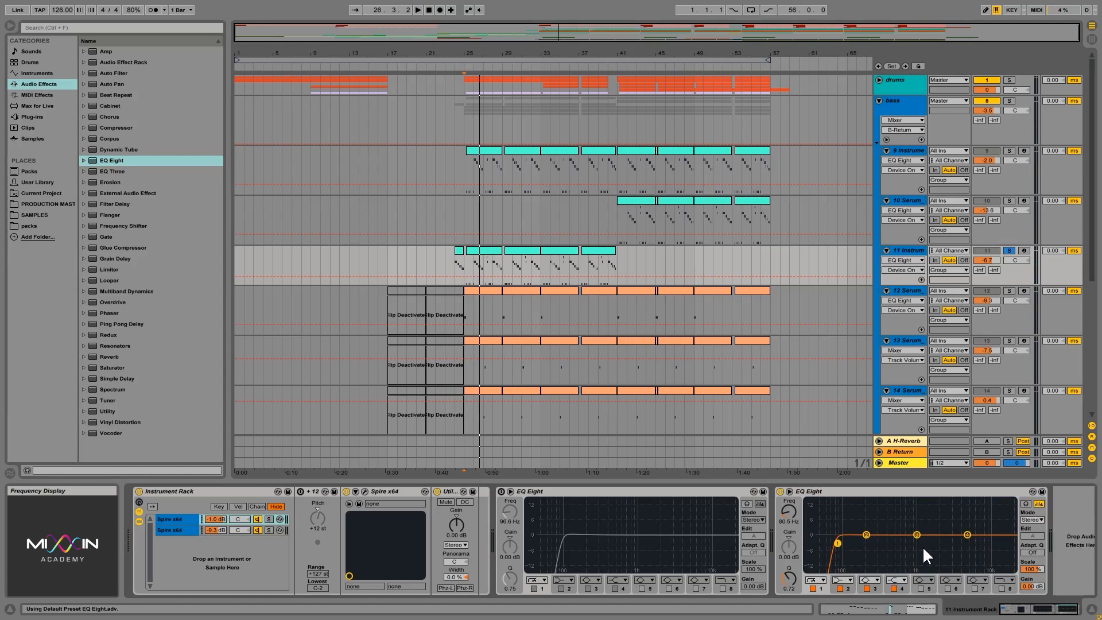
key(space)
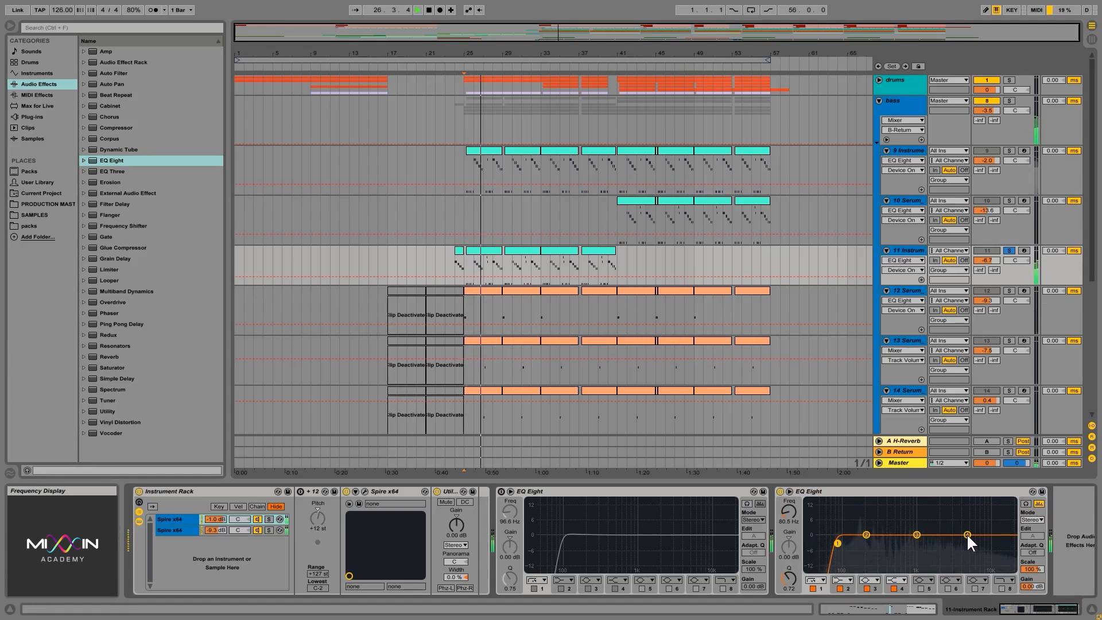
- Try a band 4 high-shelf boost of about 6.32 dB at 1.00 kHz on track 11's new EQ
drag(968, 534, 915, 522)
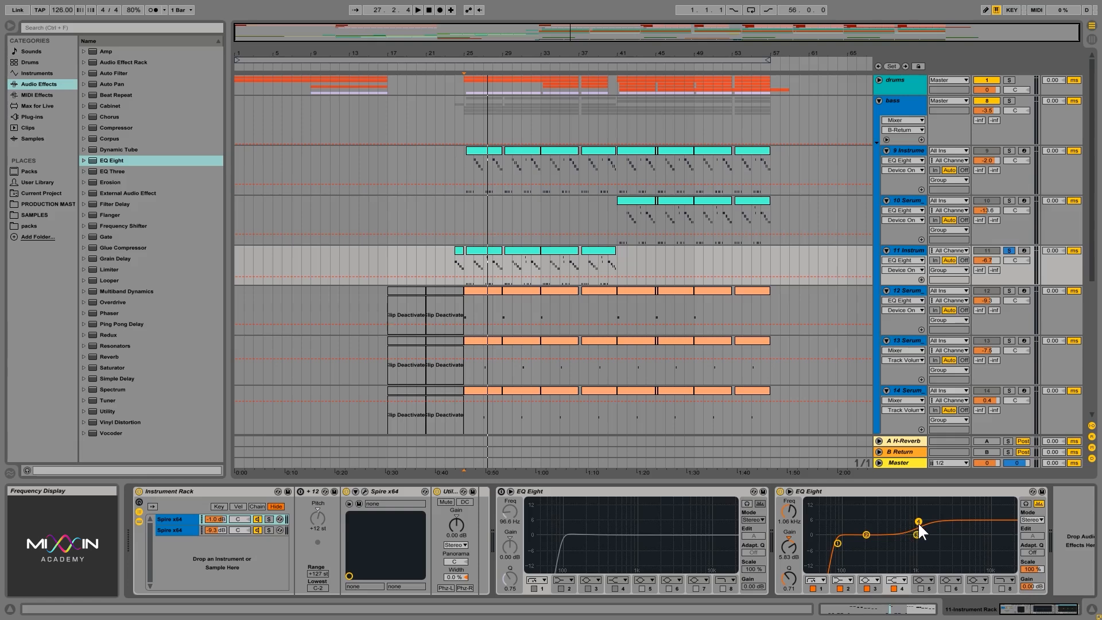
drag(918, 522, 921, 521)
key(space)
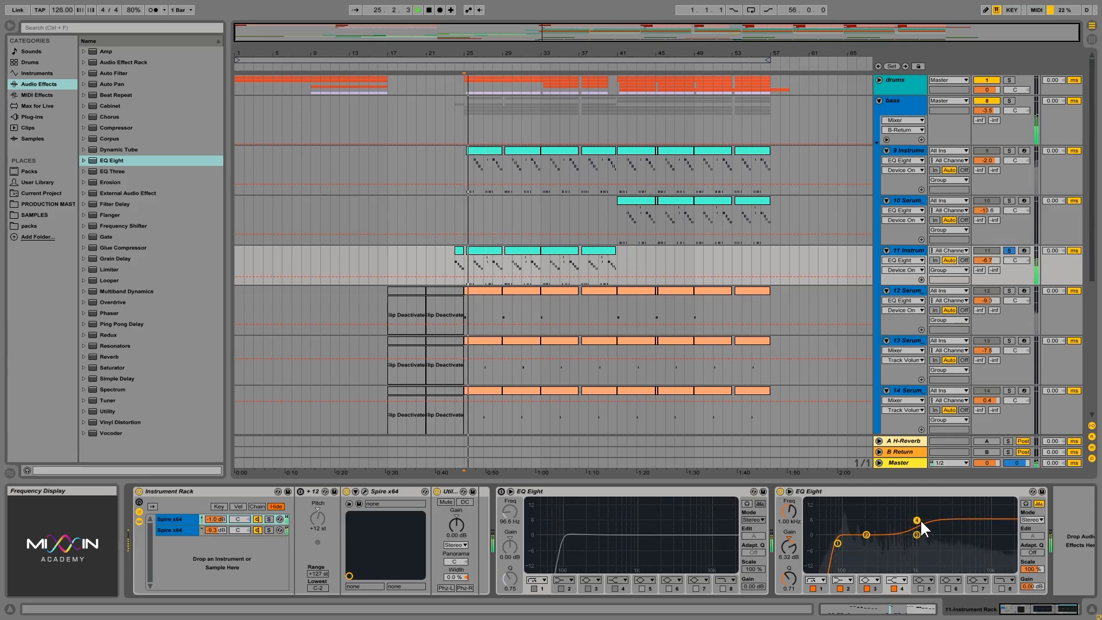
key(space)
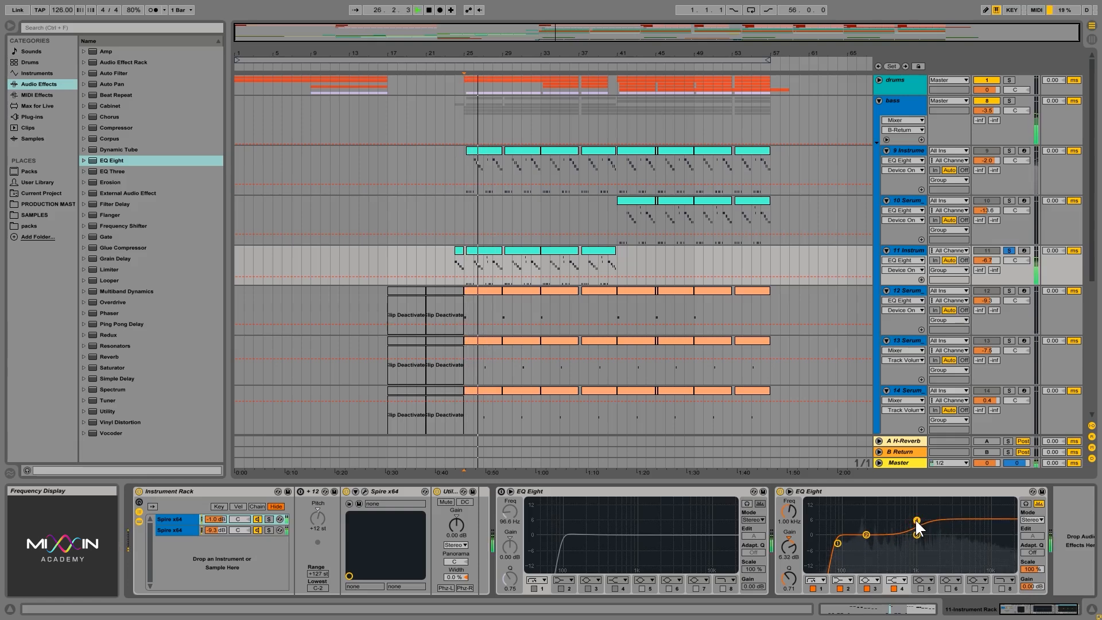
drag(916, 519, 938, 534)
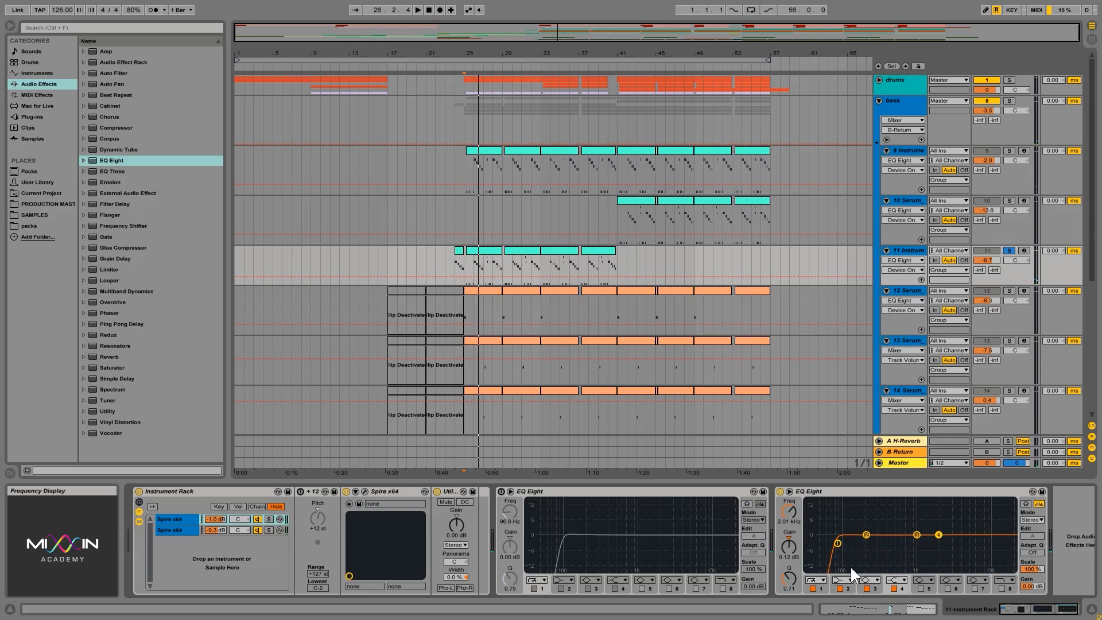
- Set band 2's low shelf on track 11's new EQ to -3.10 dB at 932 Hz, comparing the sound with the band off and on
drag(866, 535, 915, 546)
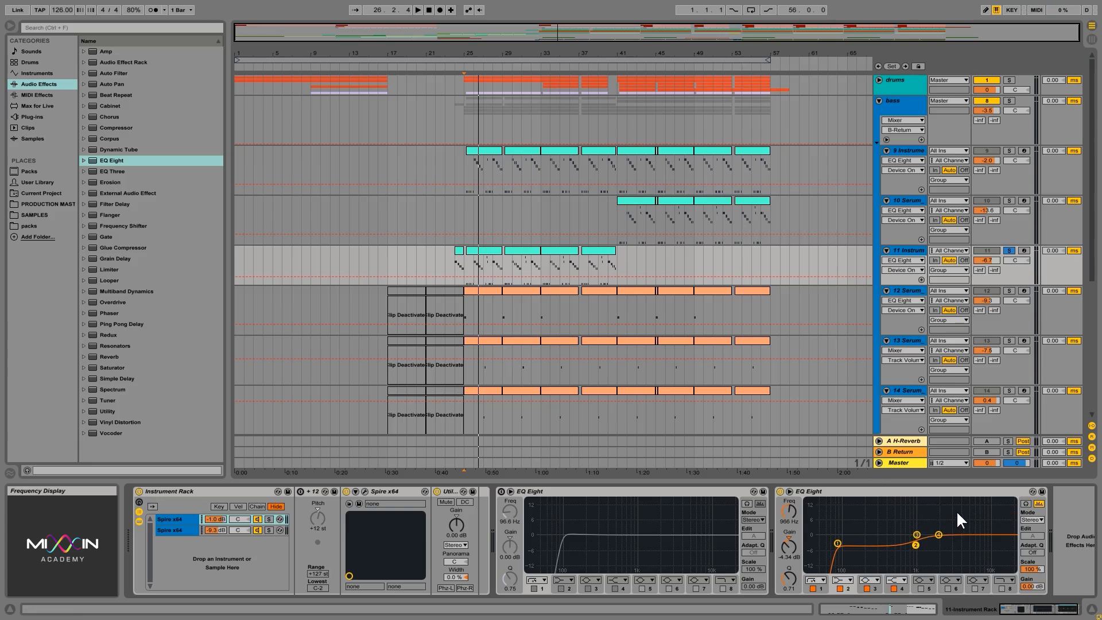
key(space)
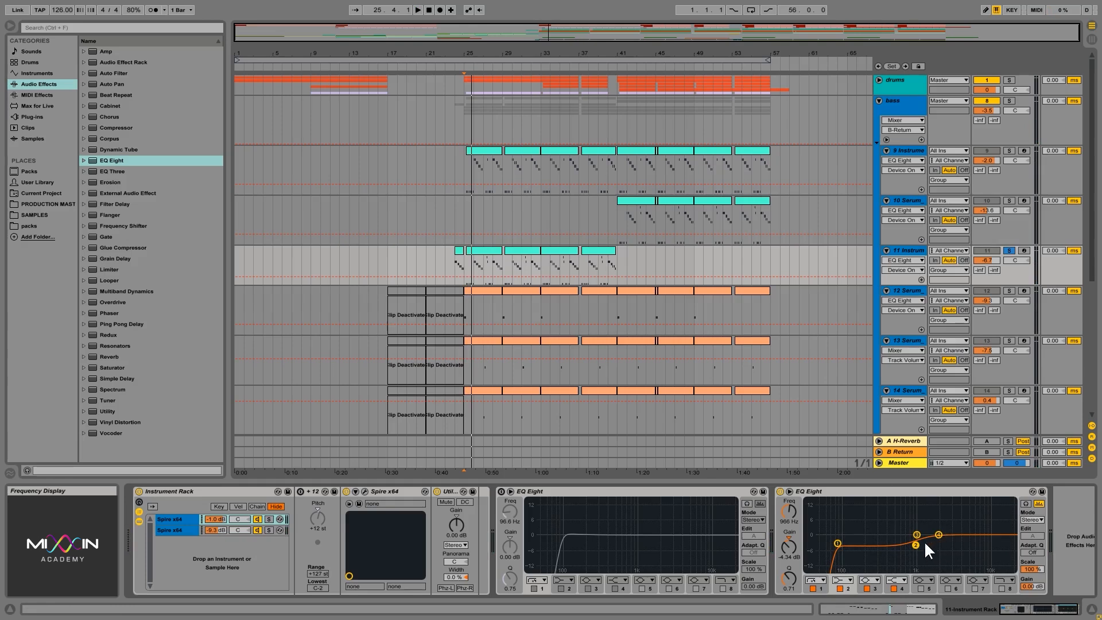
drag(914, 543, 911, 539)
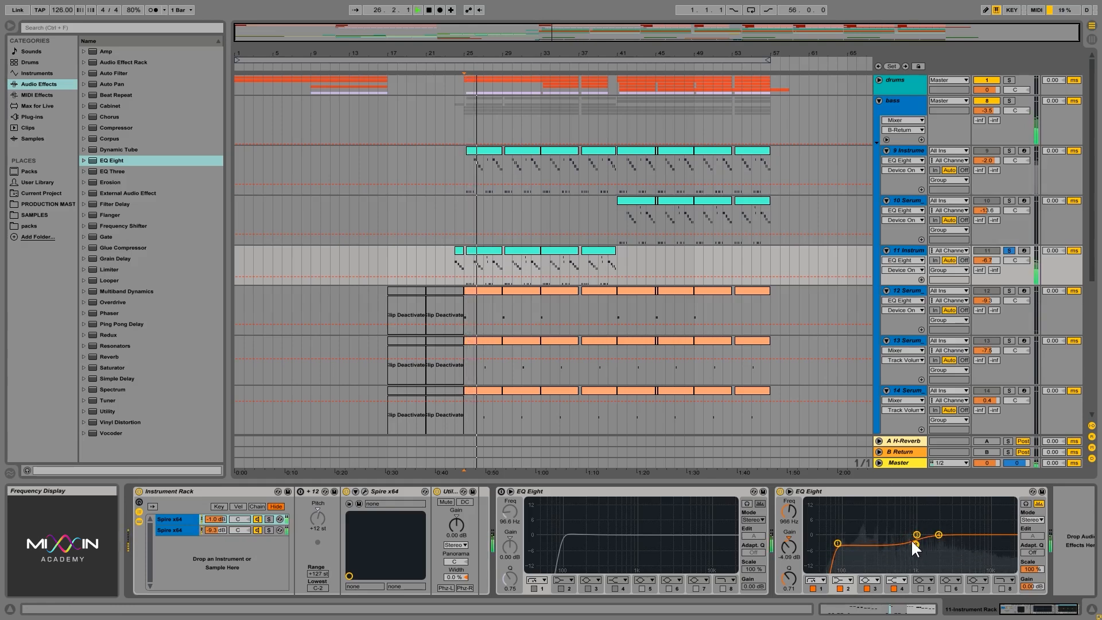
click(840, 588)
click(839, 588)
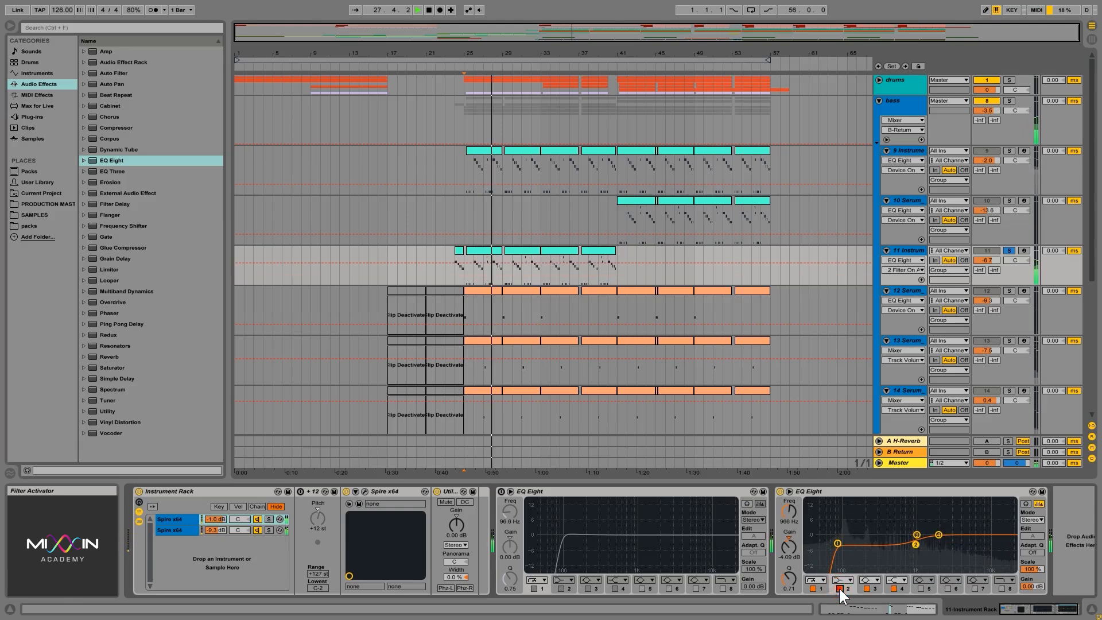
drag(919, 546, 916, 542)
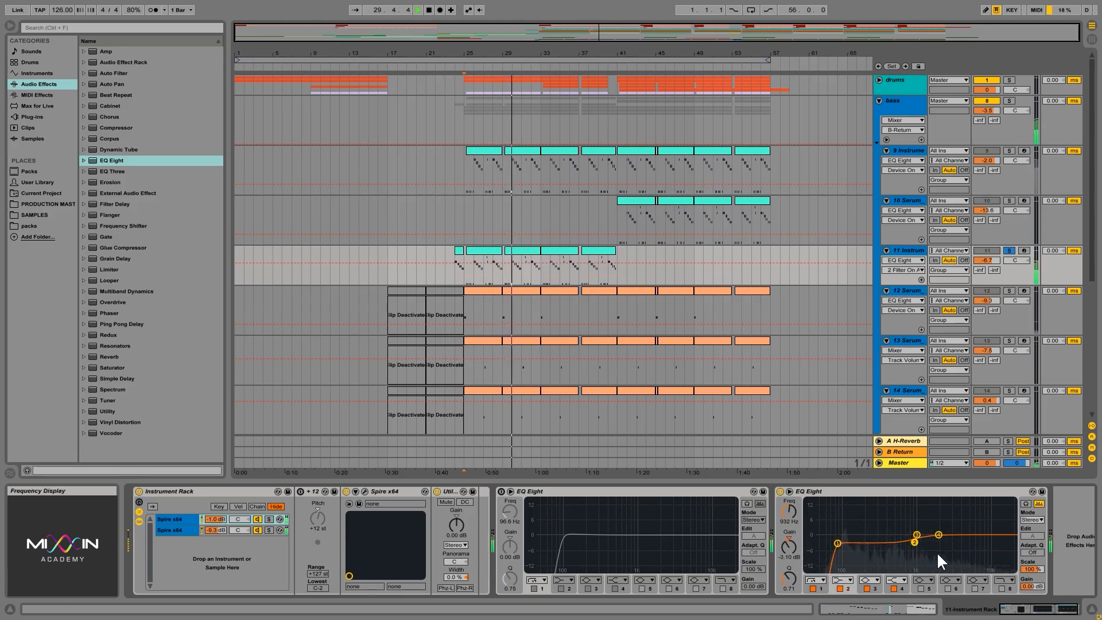
key(space)
- Switch the solo from track 11 to track 10 and play it from bar 41
click(1009, 251)
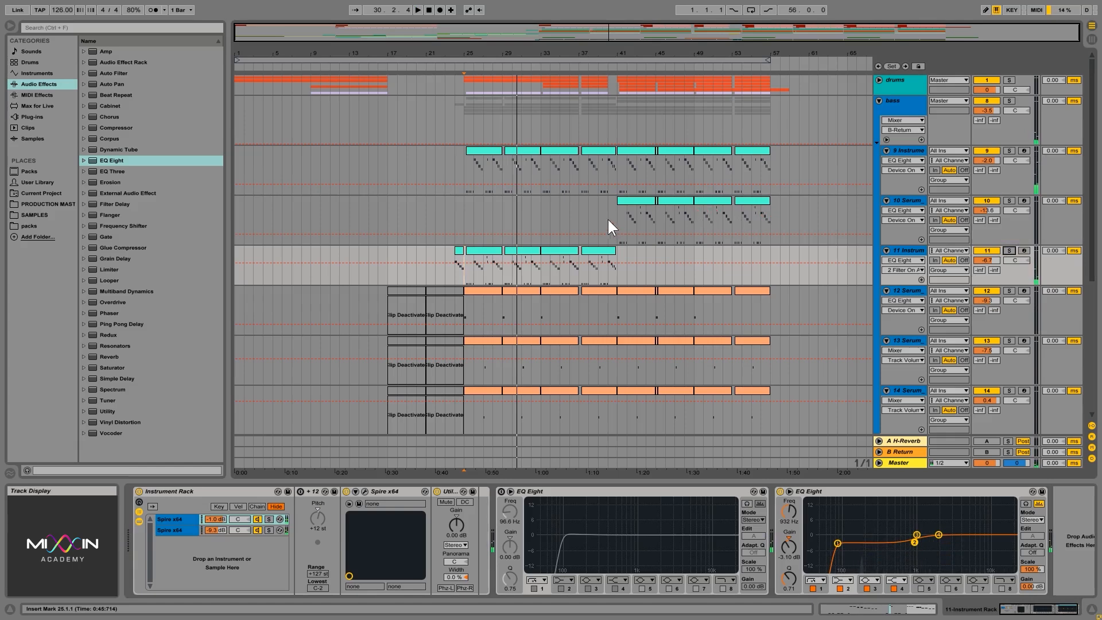
click(616, 219)
click(1009, 200)
key(space)
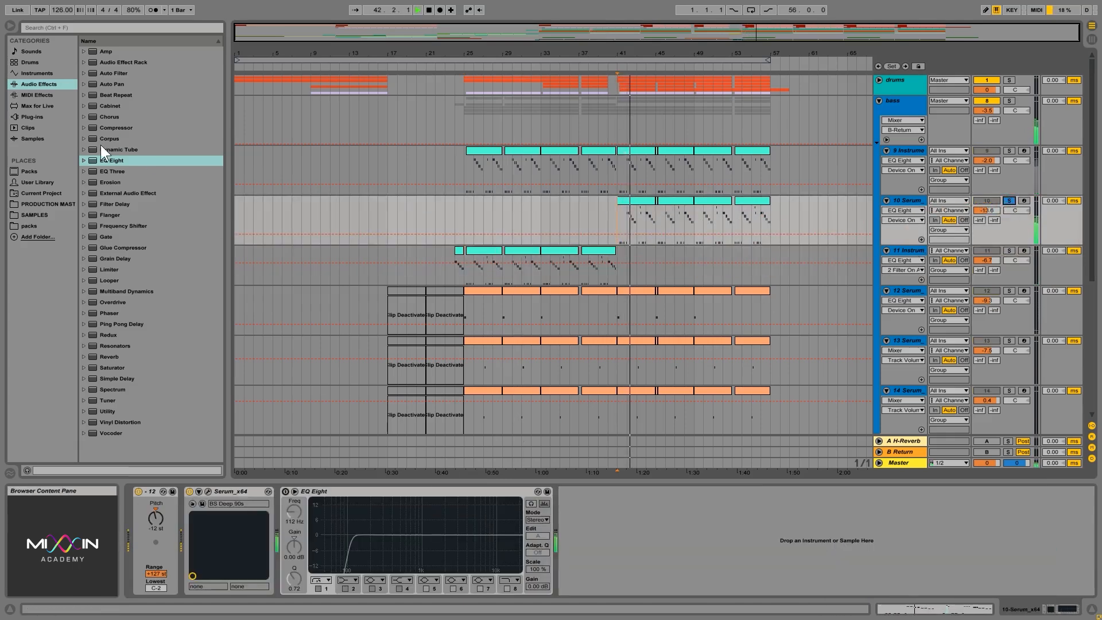
- Add an EQ Eight to the end of track 10 with band 1's low cut at 79.0 Hz and Q 0.72, and unsolo the track after listening
drag(105, 160, 658, 522)
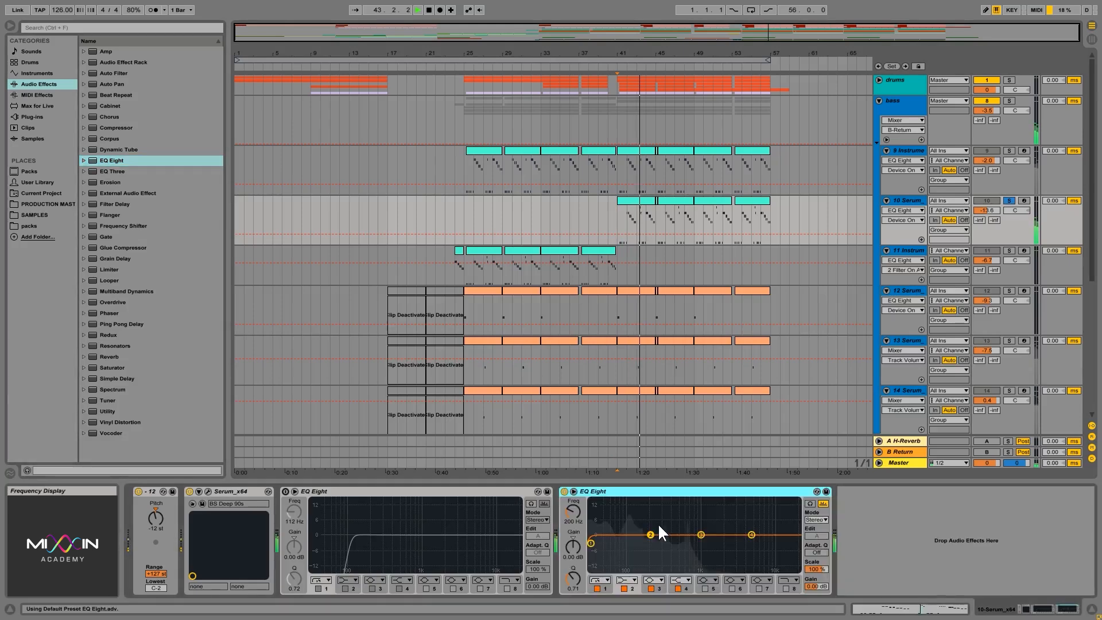
key(space)
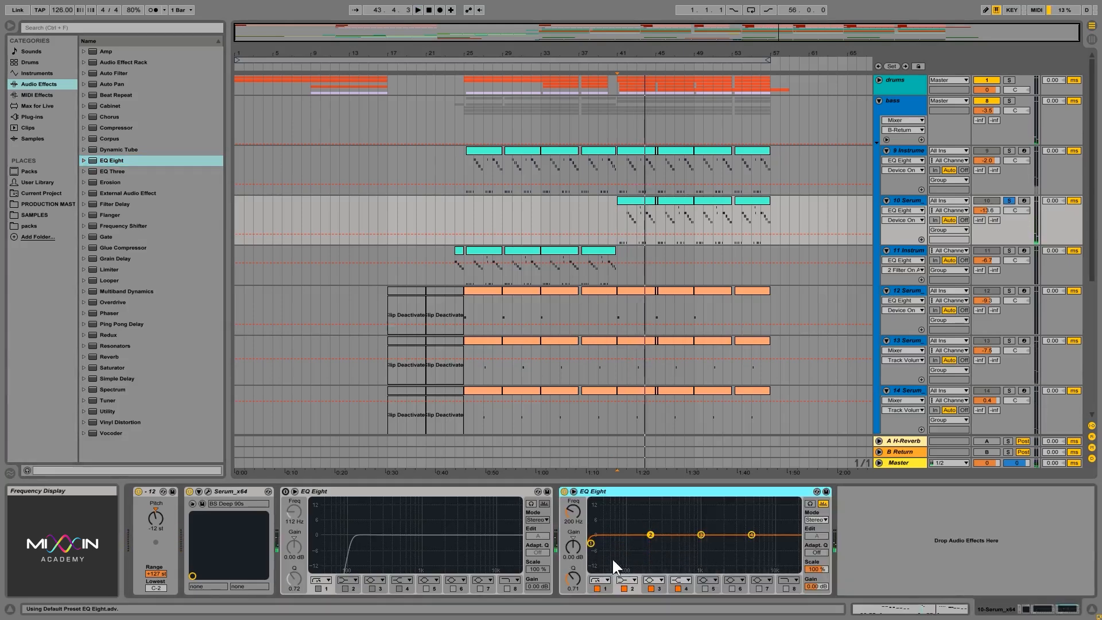
drag(591, 542, 623, 545)
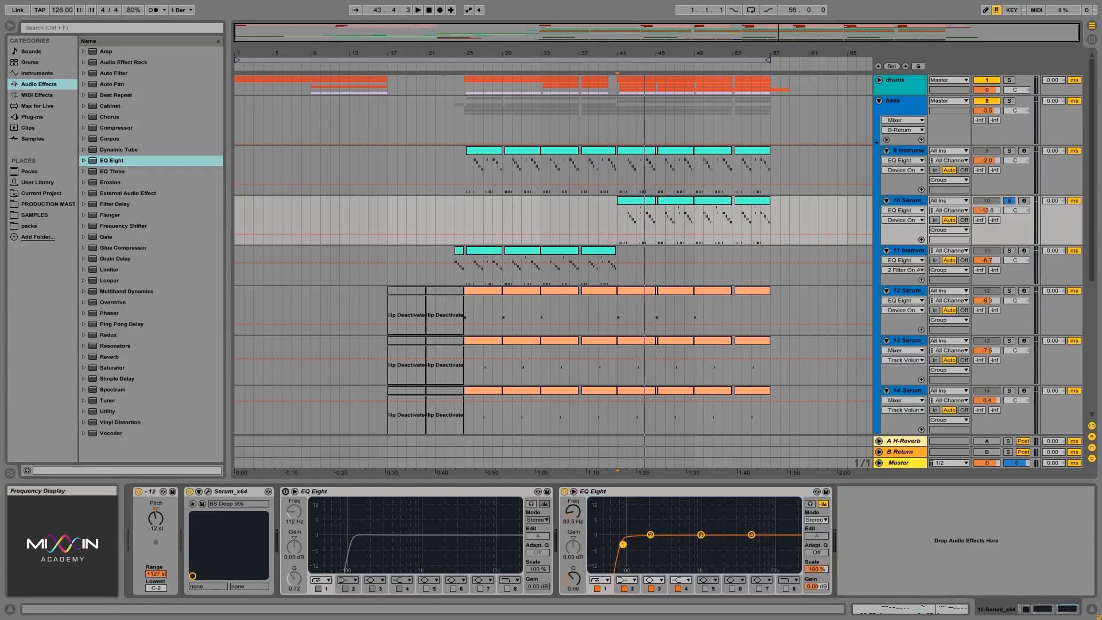
key(space)
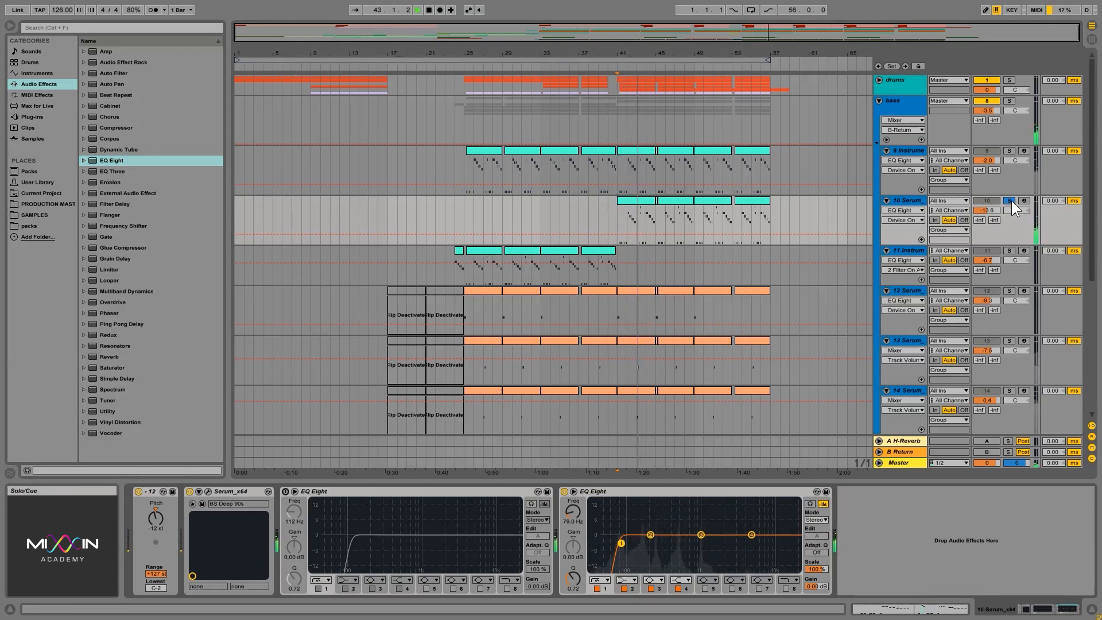
key(space)
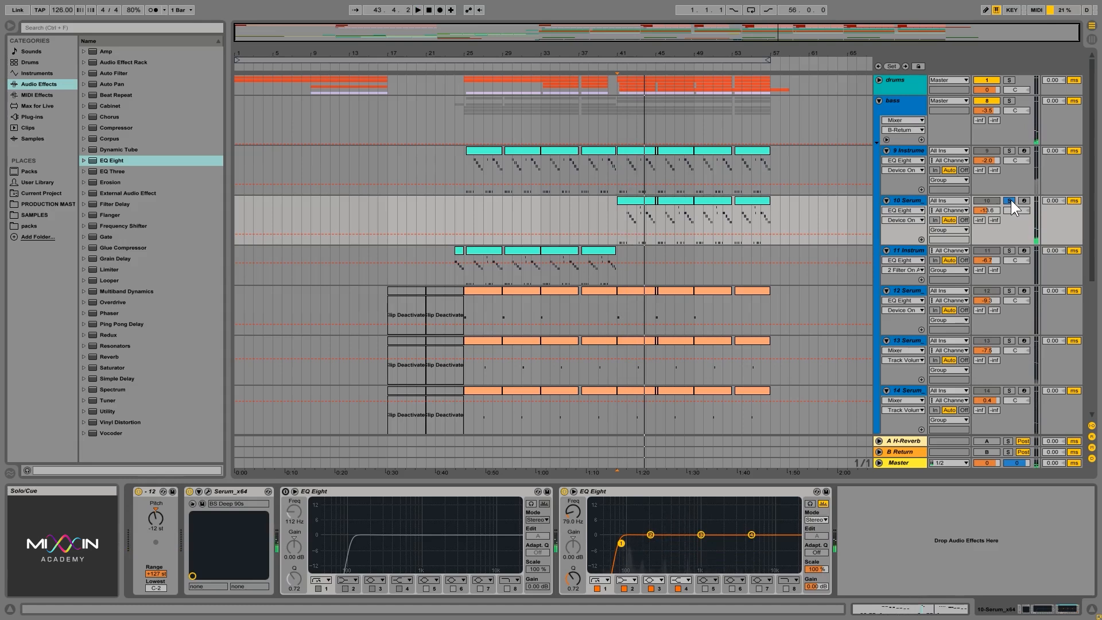
click(1011, 201)
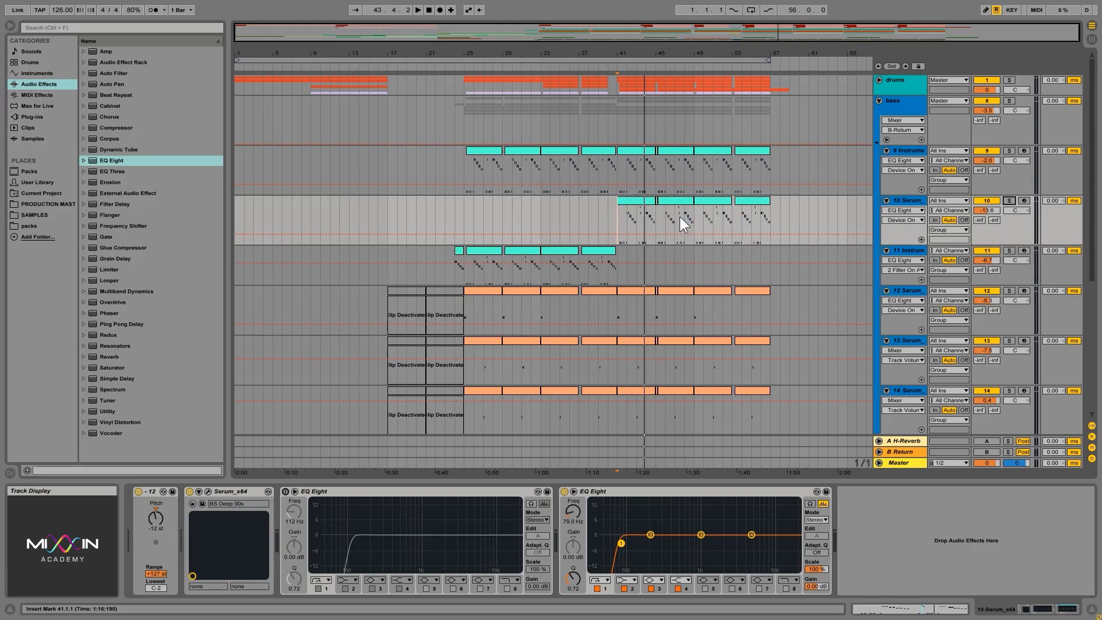
- Solo track 12 and play it from bar 25
click(619, 218)
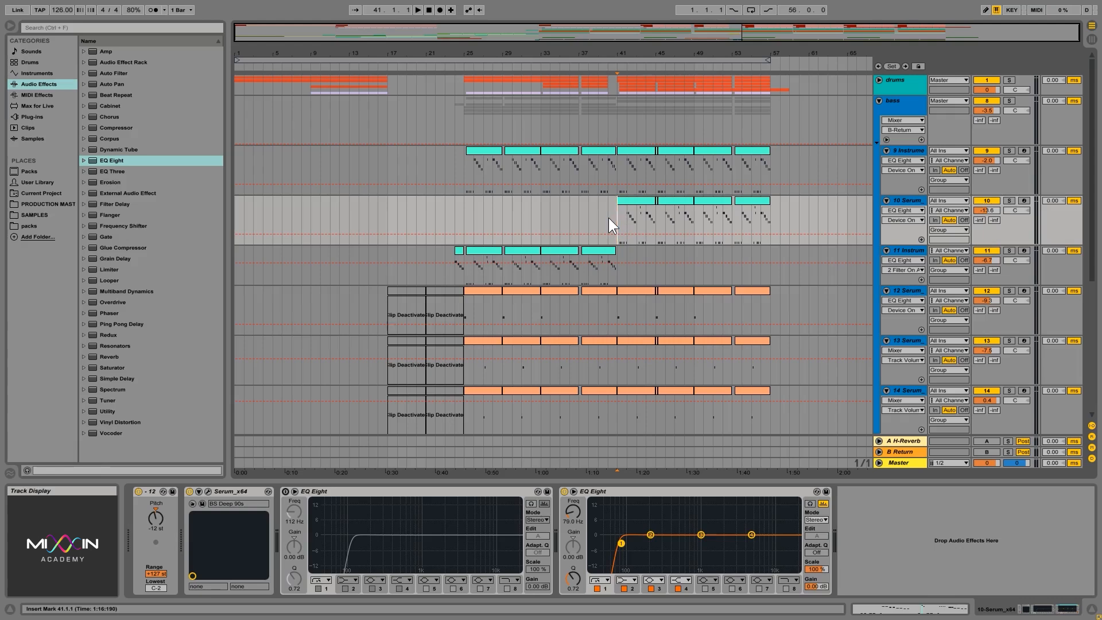
click(467, 212)
scroll(594, 274, down, 3)
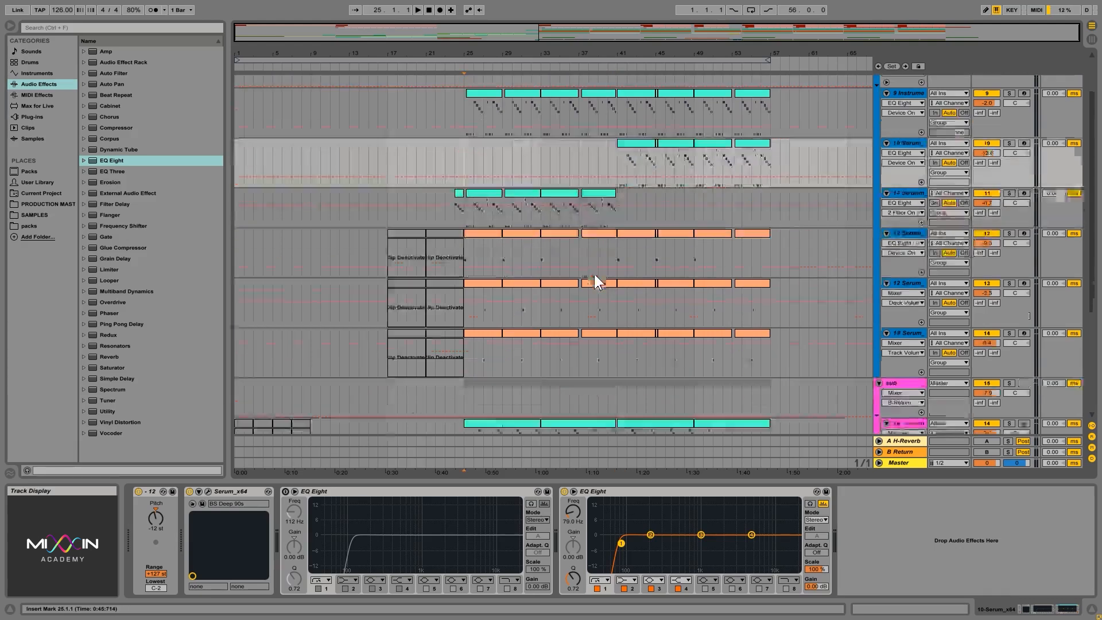
click(1010, 221)
key(space)
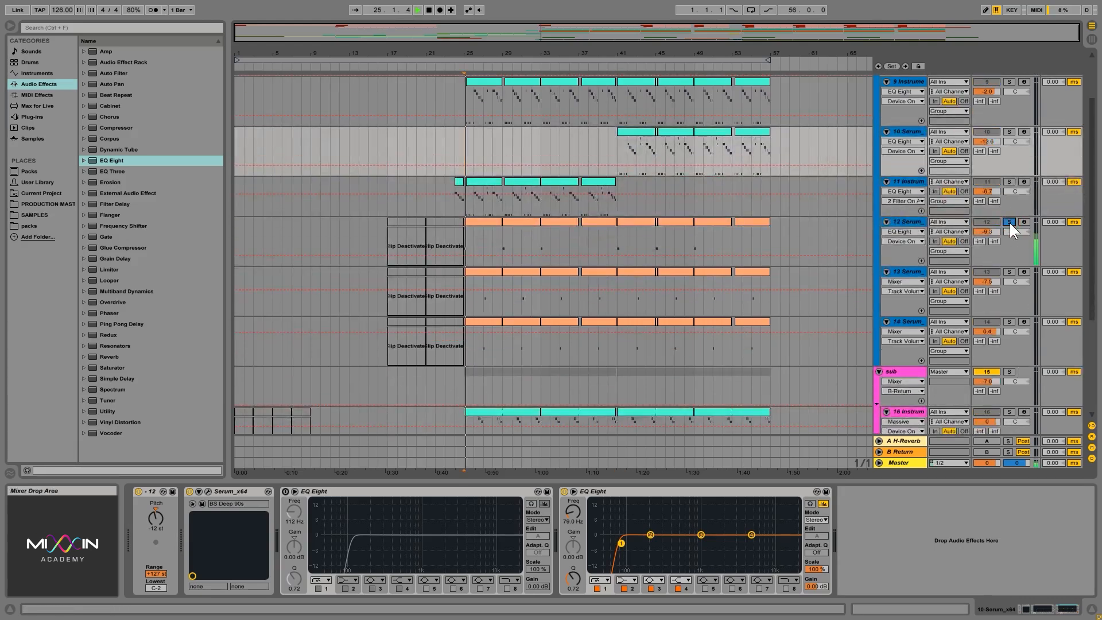
- Switch the solo from track 12 to track 13 and play it from bar 25, moving the start position to bar 27
key(space)
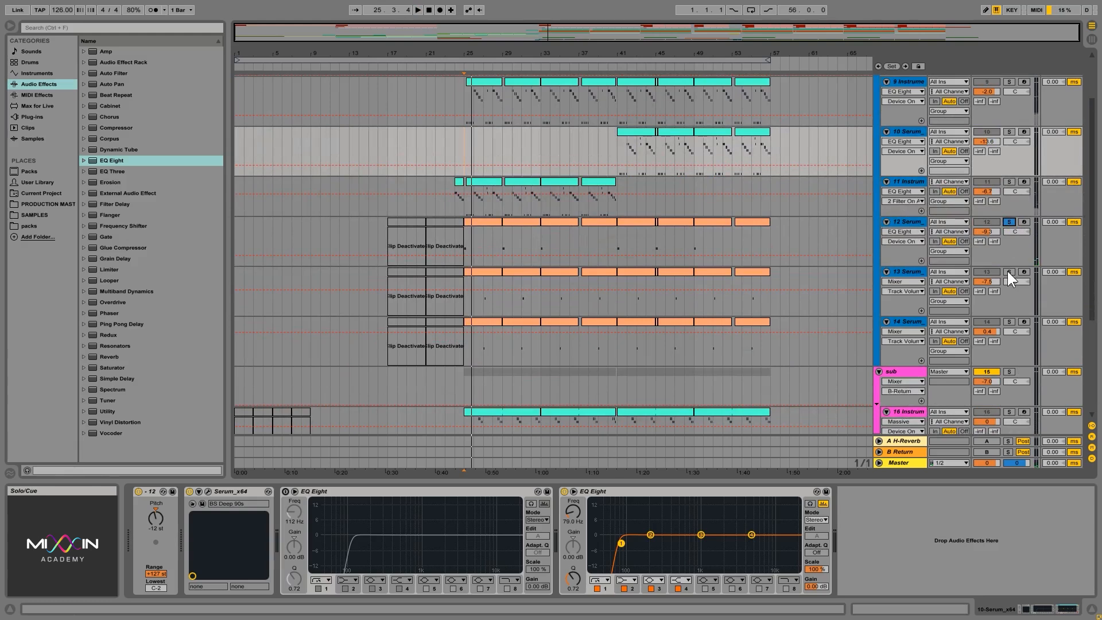
click(1009, 272)
key(space)
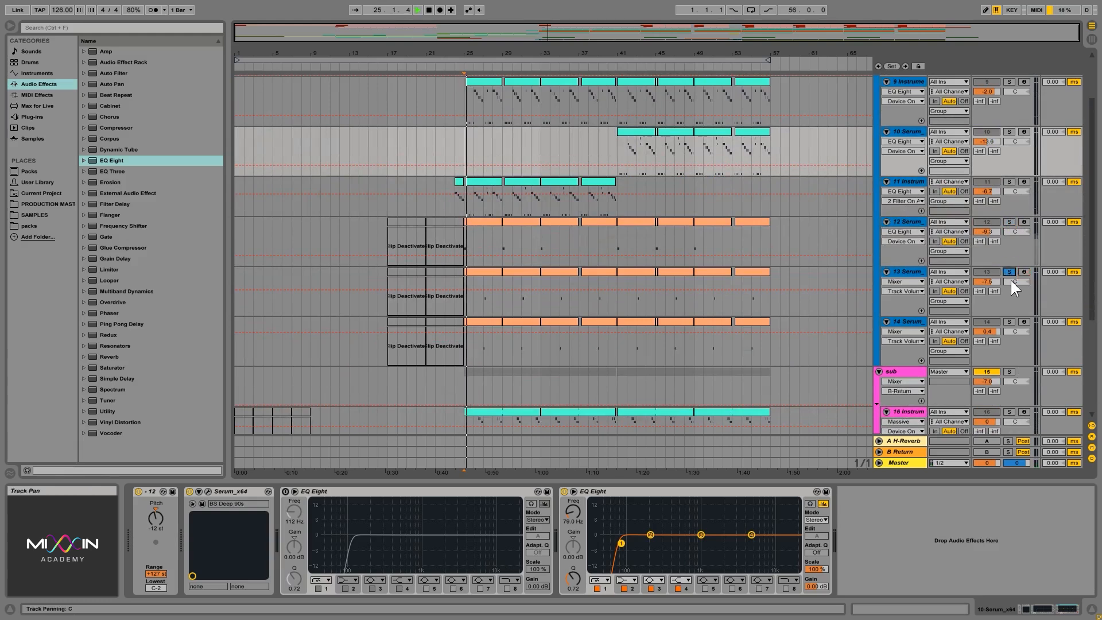
click(485, 304)
- Solo track 14 and play it from bar 27, unsoloing the track after listening
click(1009, 322)
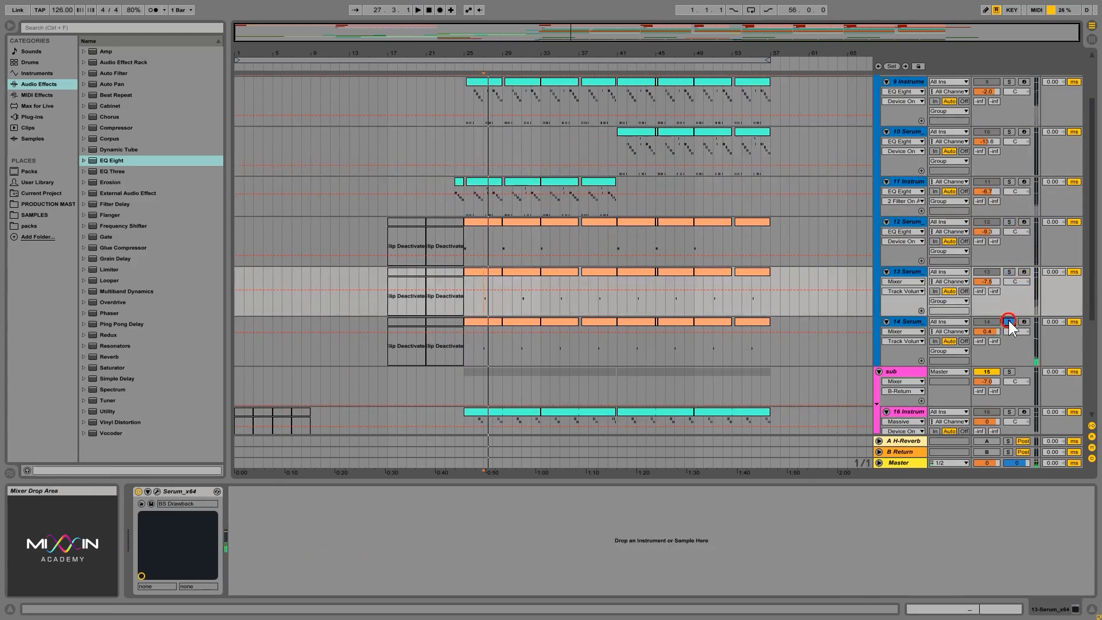
key(space)
key(space)
click(1009, 321)
key(space)
click(1009, 321)
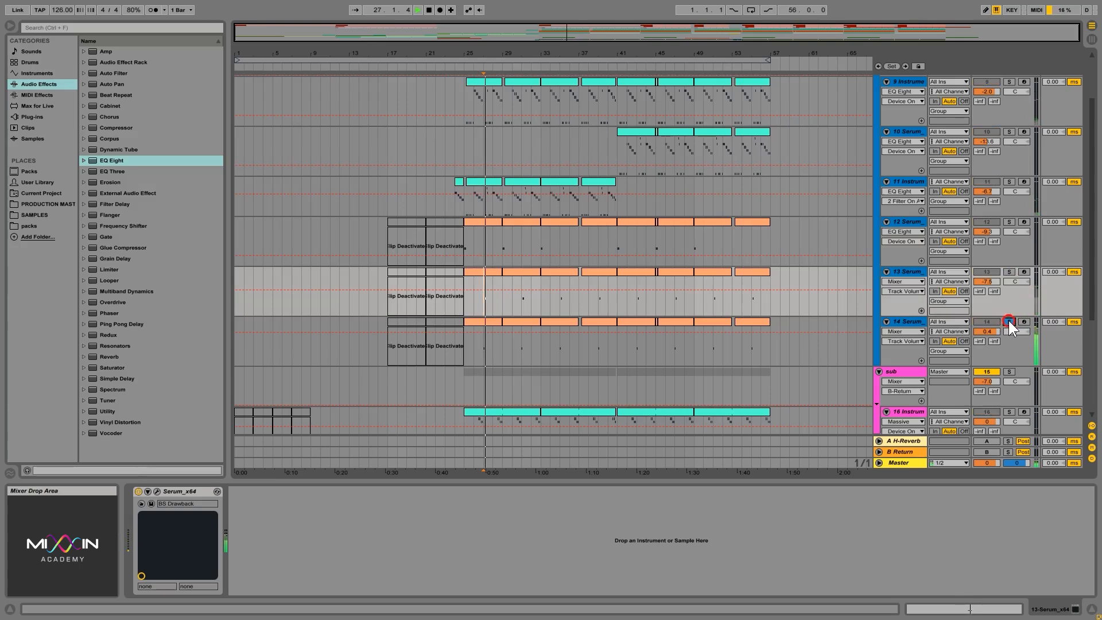
click(1009, 322)
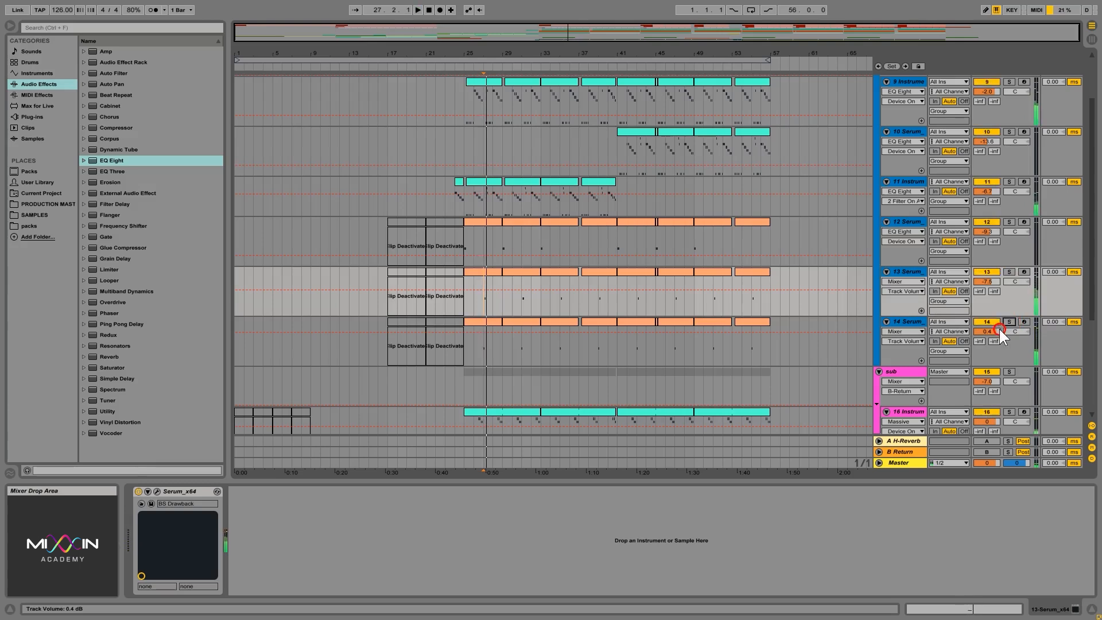
- Fold the bass group and the sub group in the arrangement
click(919, 330)
scroll(821, 264, up, 3)
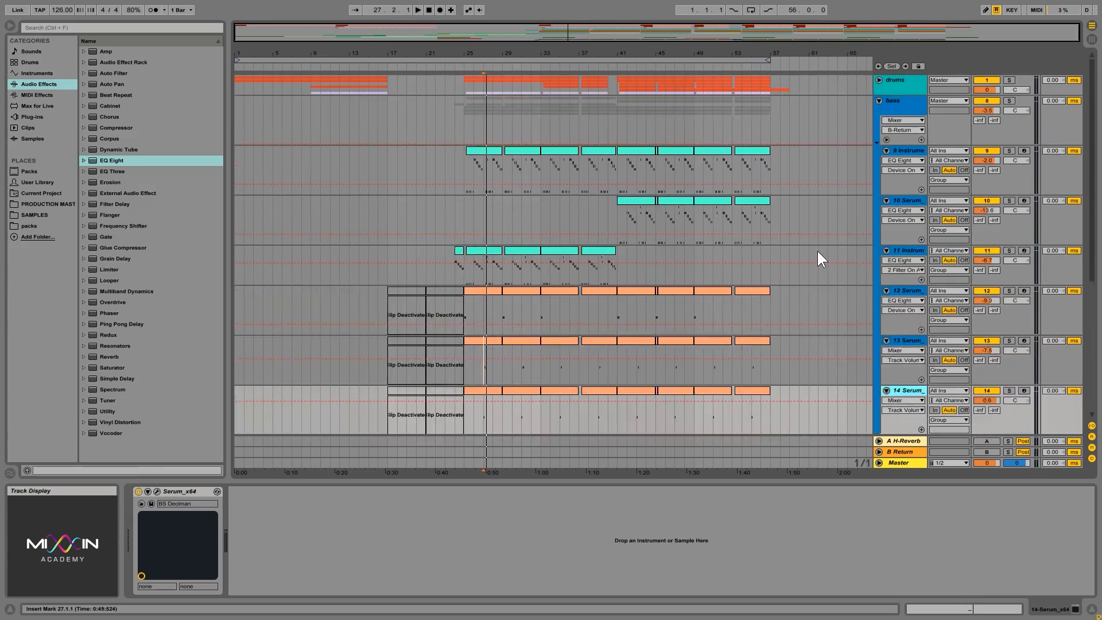
click(900, 103)
click(879, 101)
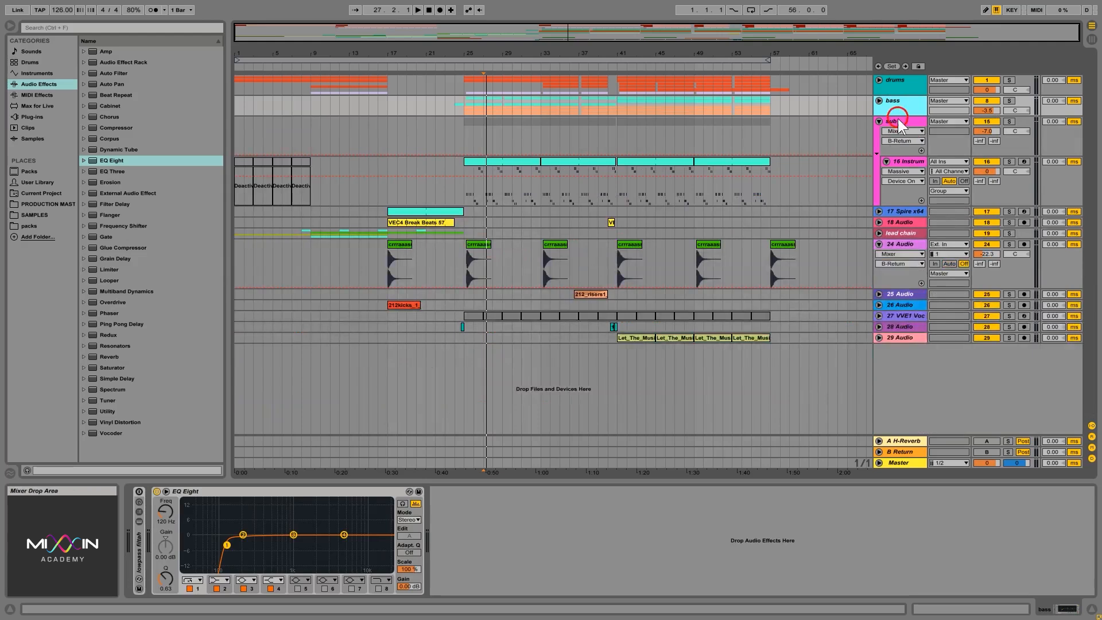
click(901, 125)
click(879, 121)
- Unfold track 17 (Spire) and play it soloed from bar 17
click(894, 133)
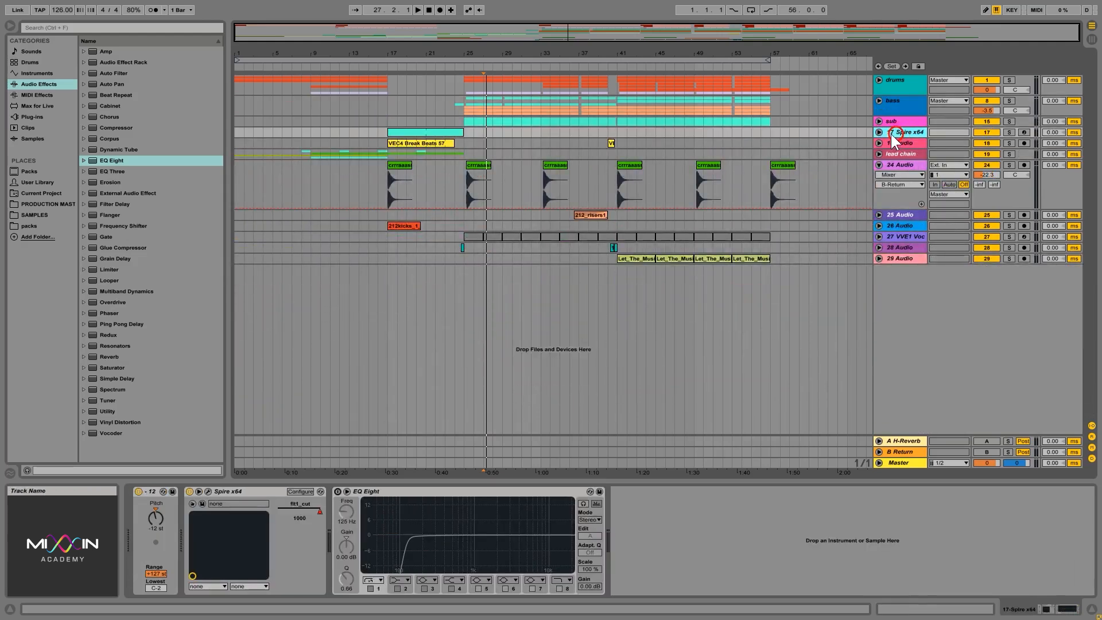
click(388, 134)
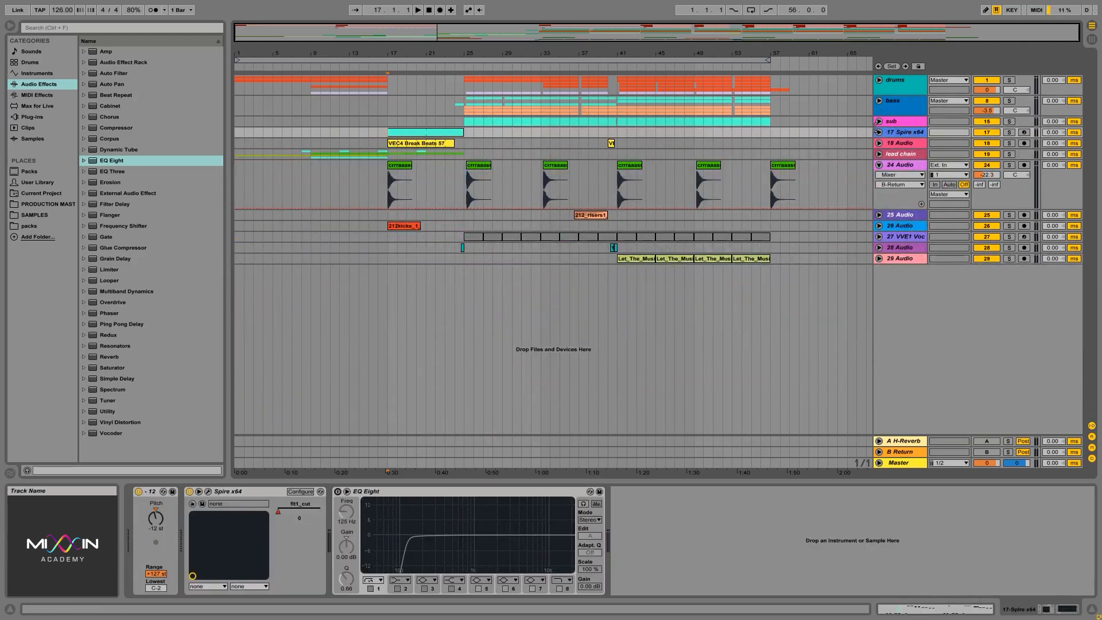
click(879, 132)
key(space)
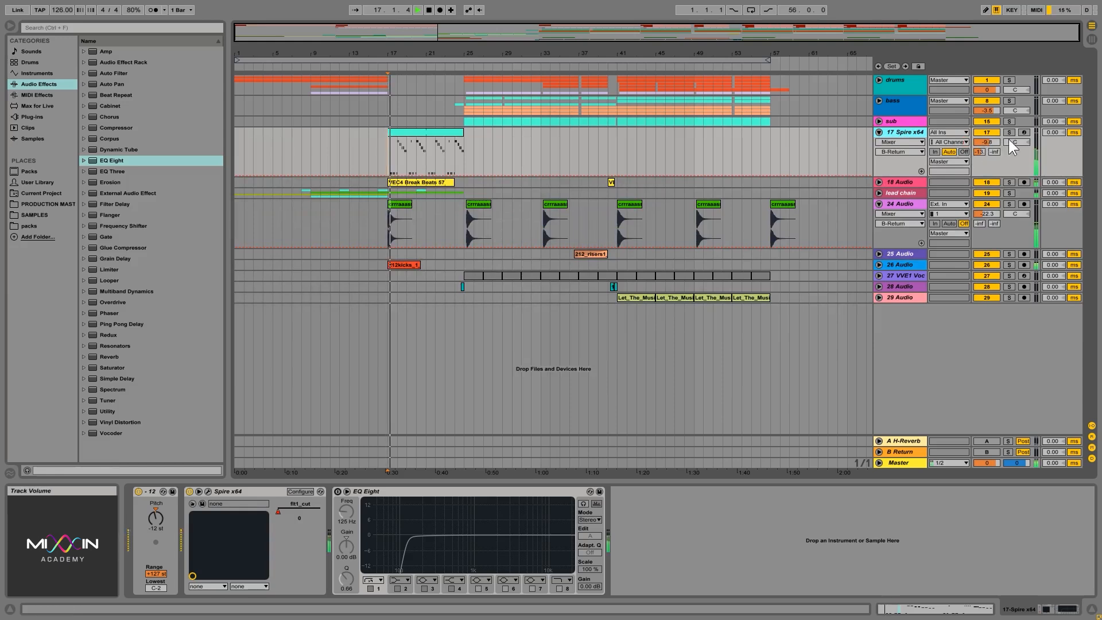
click(1009, 132)
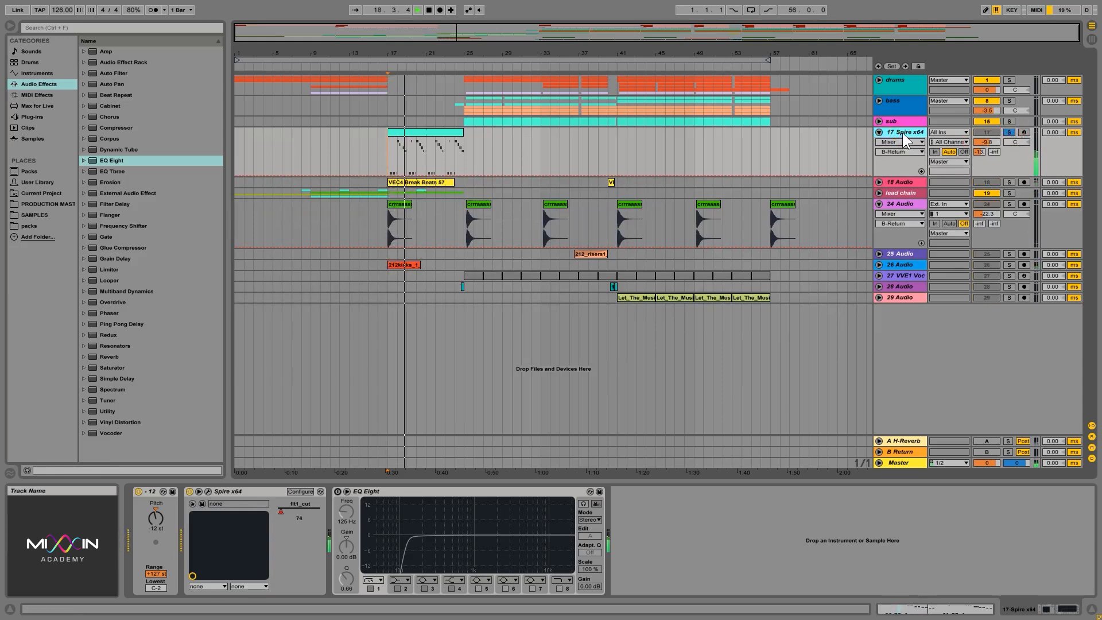
- Replace the switched-off EQ Eight on track 17 with a new default EQ Eight after Spire
click(412, 497)
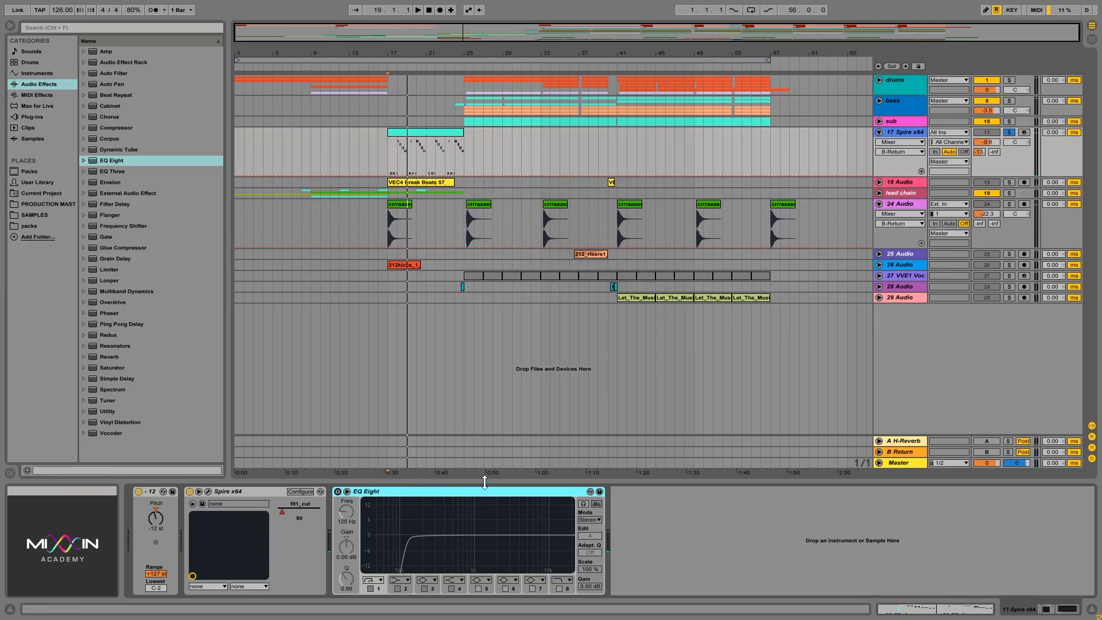
key(Delete)
click(909, 136)
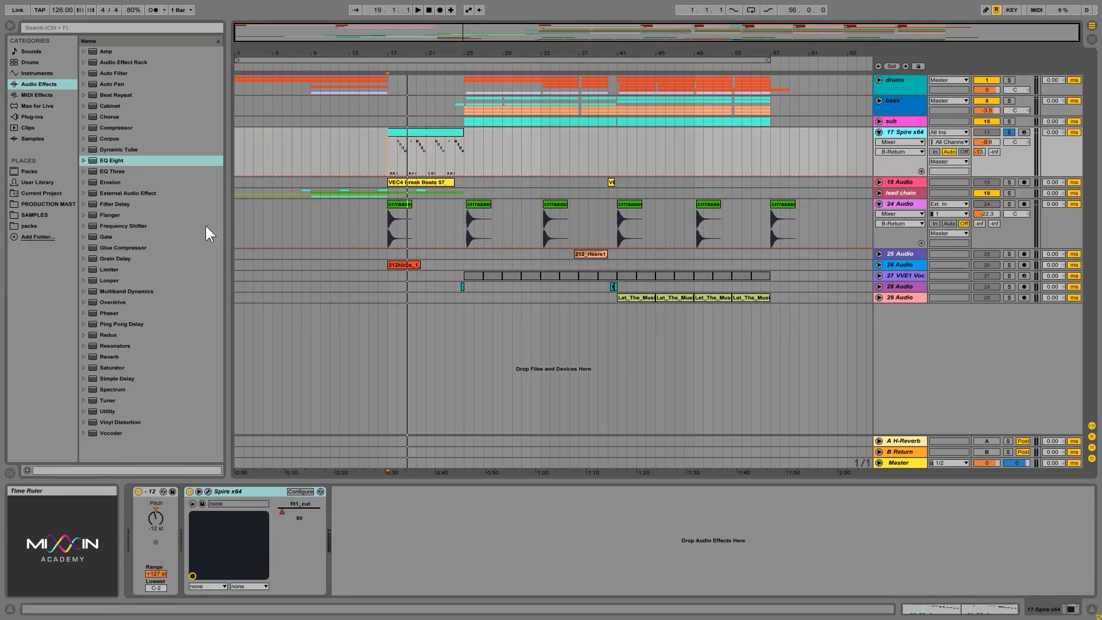
drag(112, 161, 412, 527)
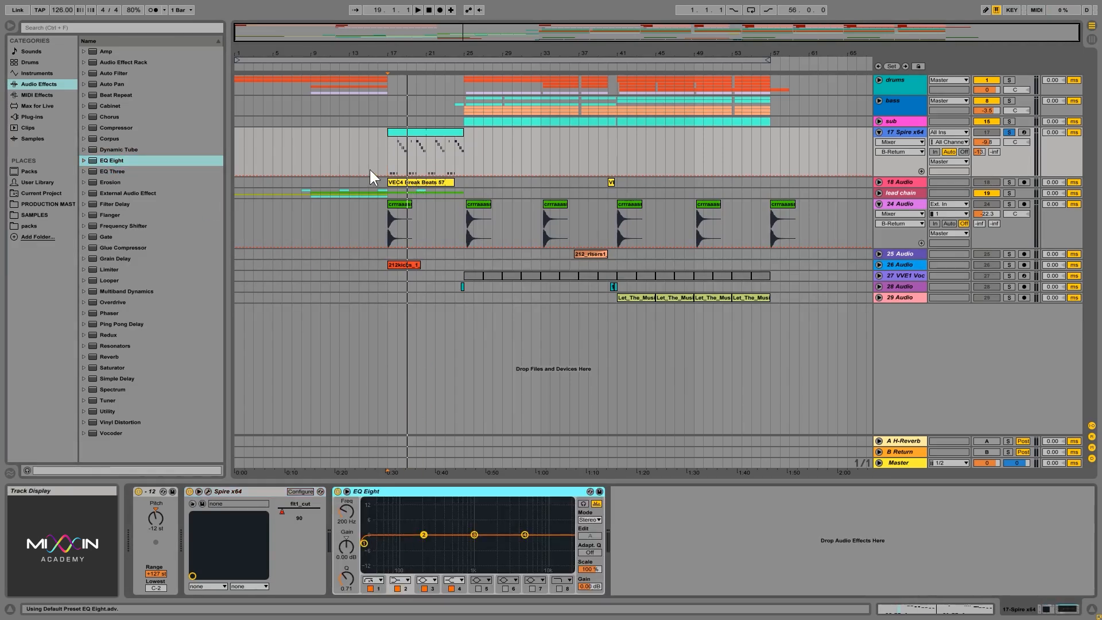
- Set band 1's low cut on track 17's new EQ to 132 Hz with Q 0.61 while playing from bar 17
click(387, 154)
click(464, 150)
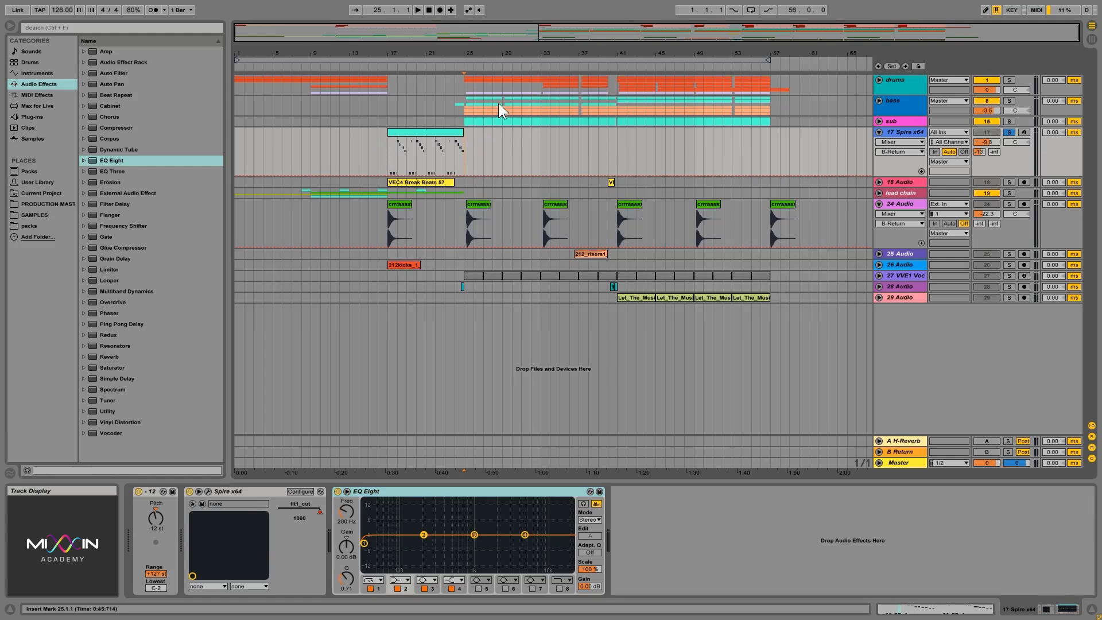
click(419, 133)
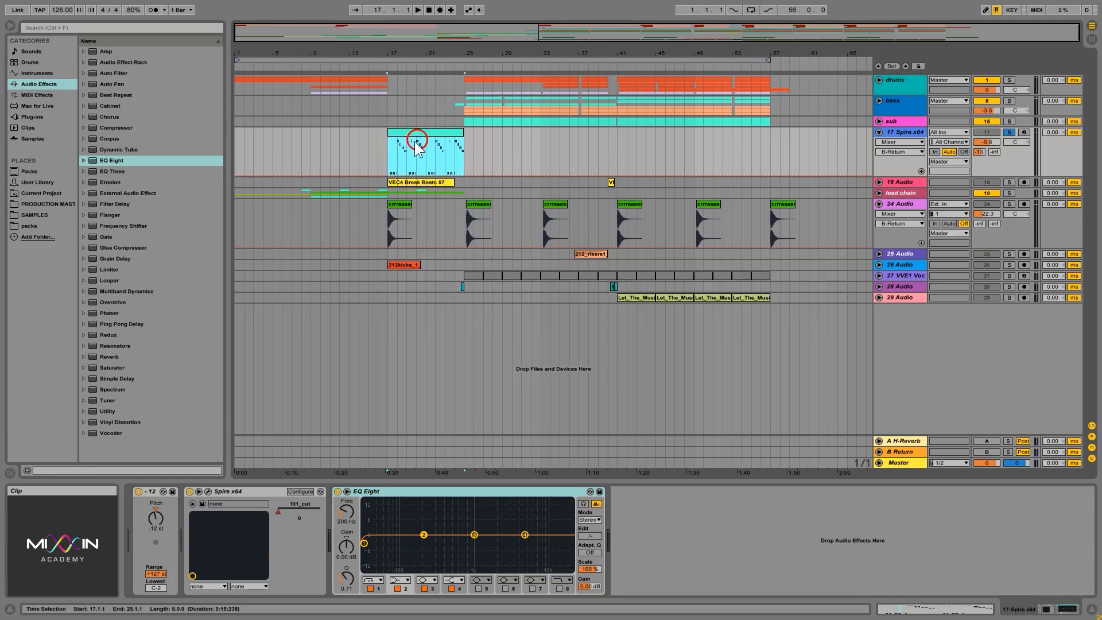
click(386, 160)
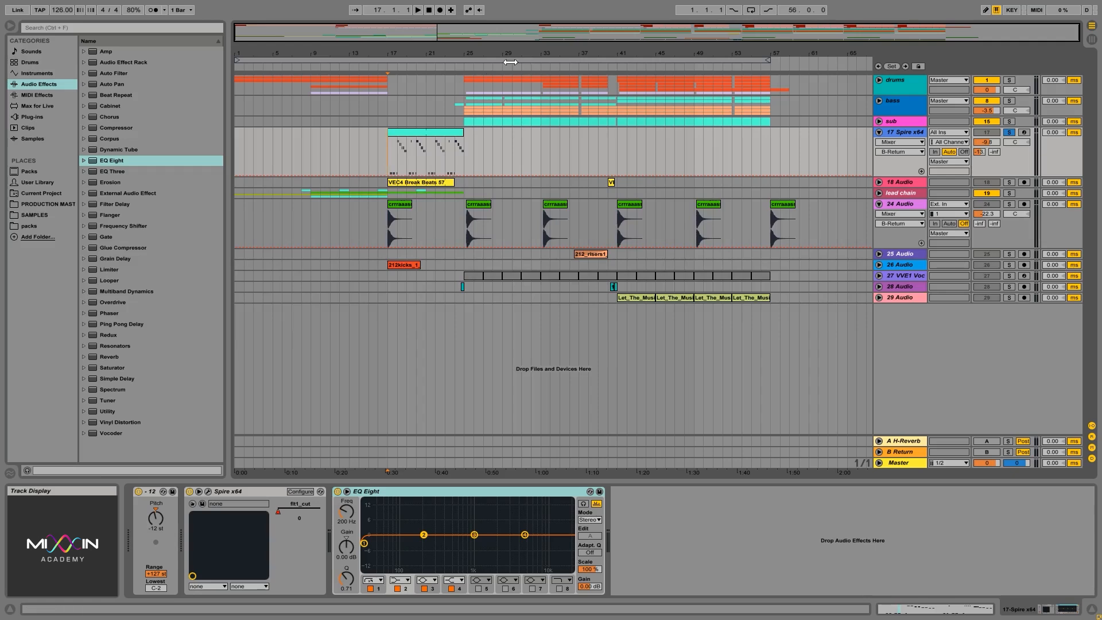
click(465, 93)
click(387, 159)
drag(378, 547, 408, 545)
key(space)
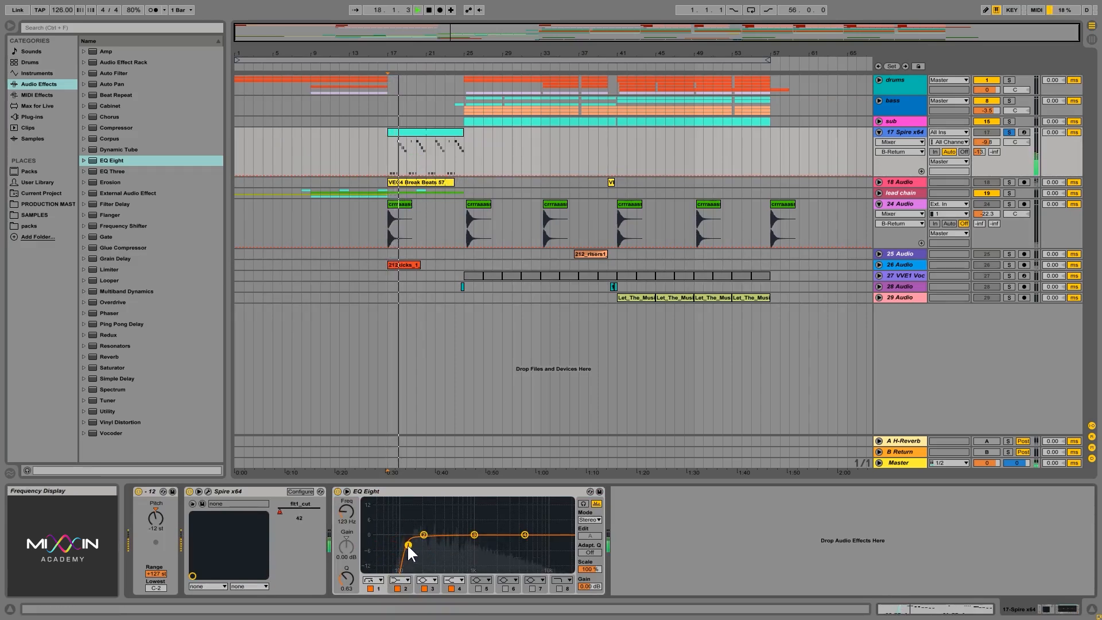
drag(408, 544, 410, 545)
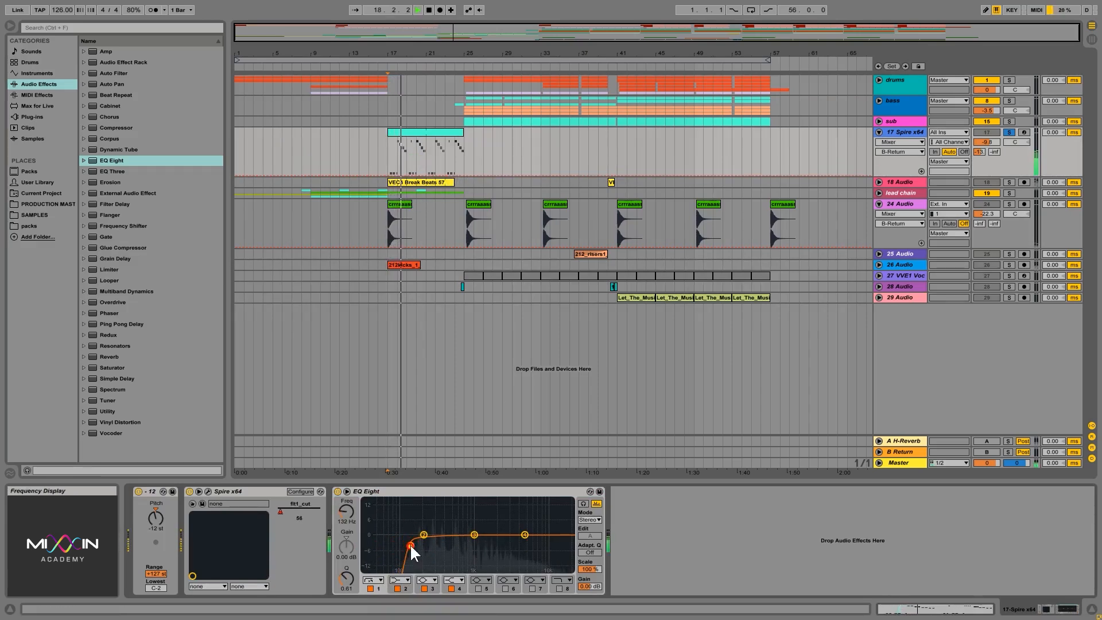
- Unsolo track 17 and play the full mix from bar 24 into the drop
click(452, 150)
click(1012, 134)
click(1010, 134)
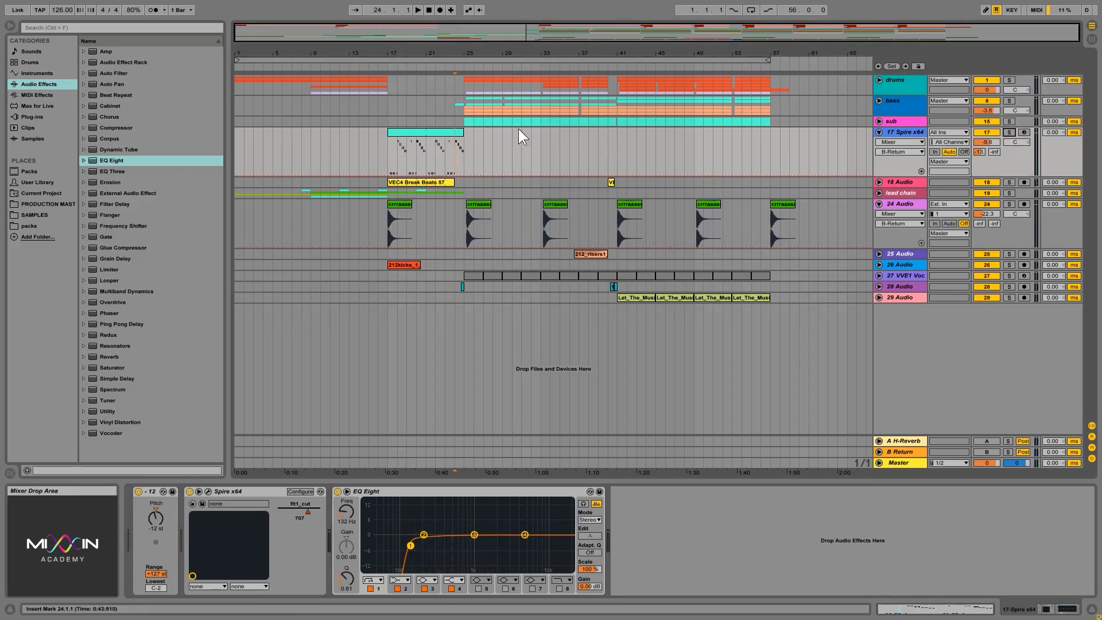
key(space)
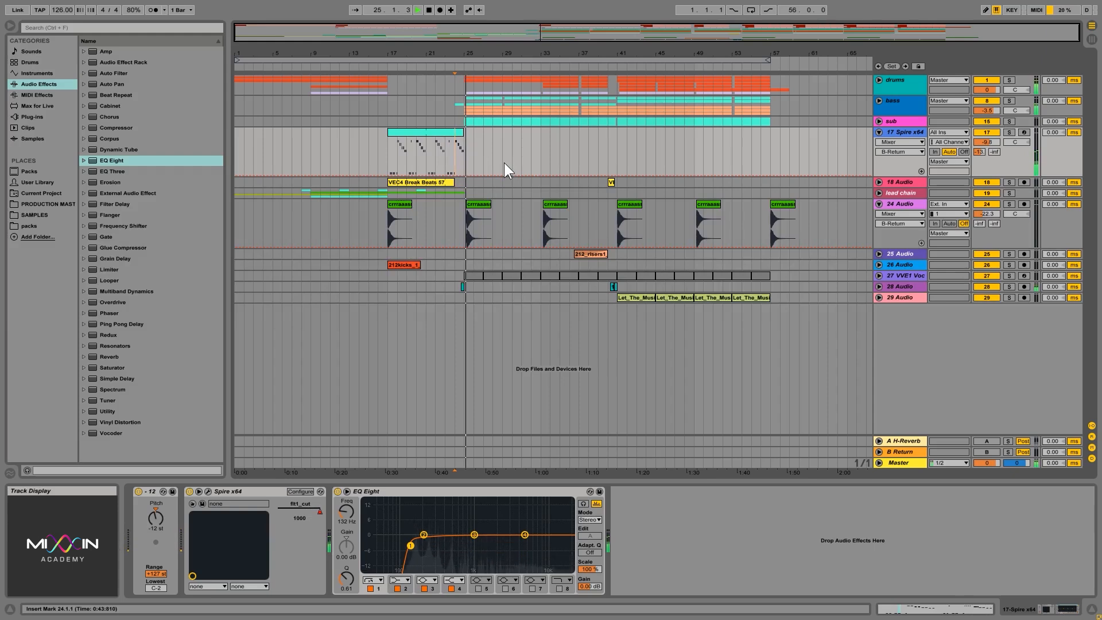
key(space)
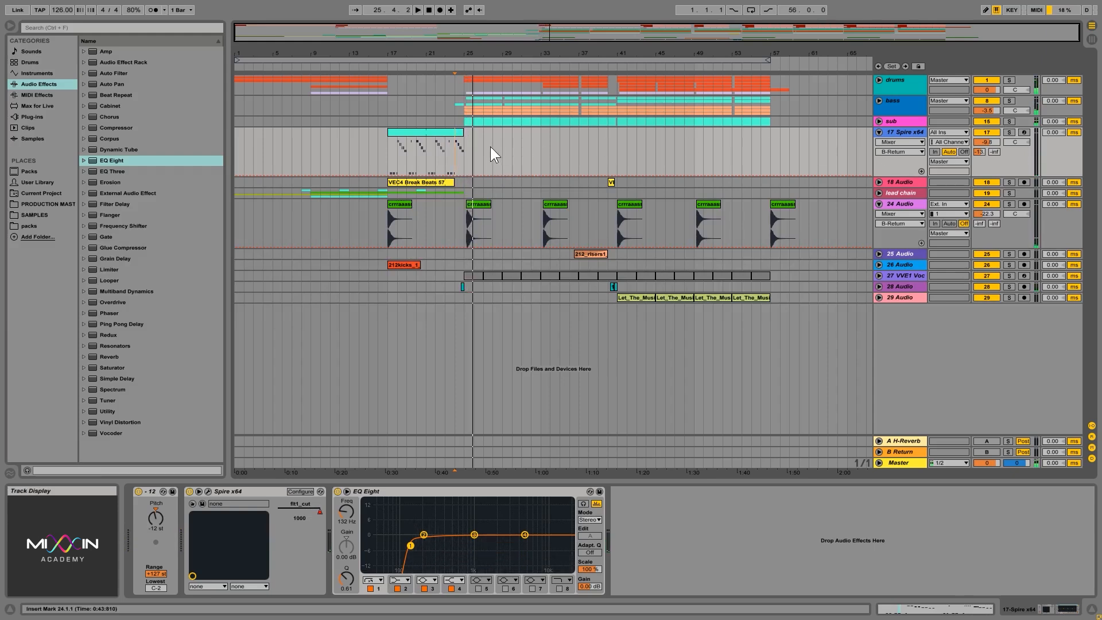
- Unfold track 18, solo it and play the break beat from bar 17
click(387, 158)
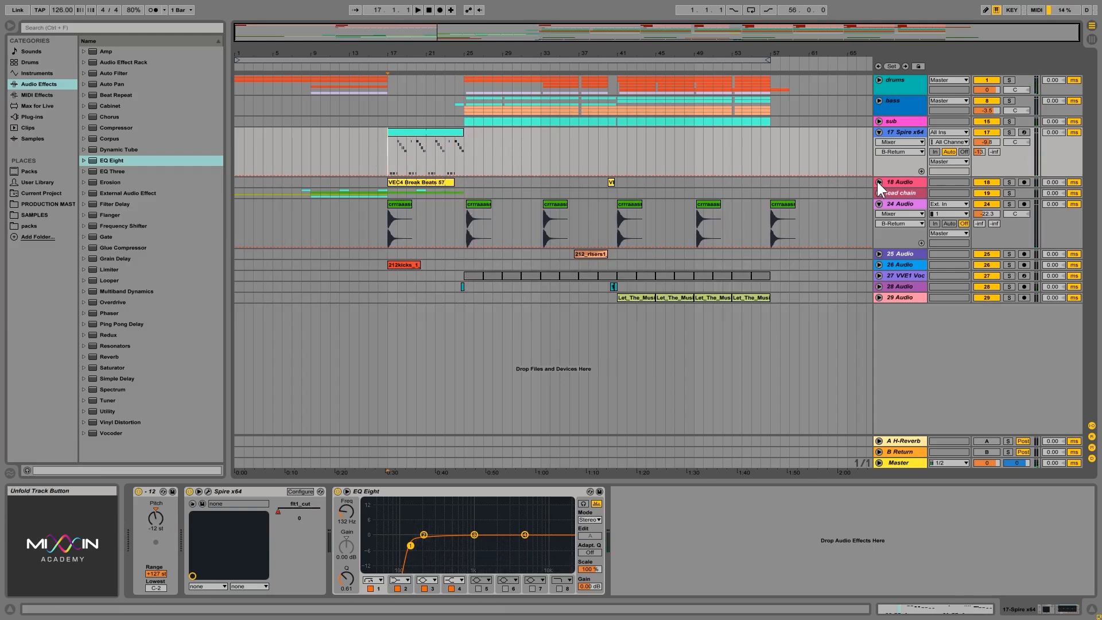
click(894, 182)
click(390, 200)
key(space)
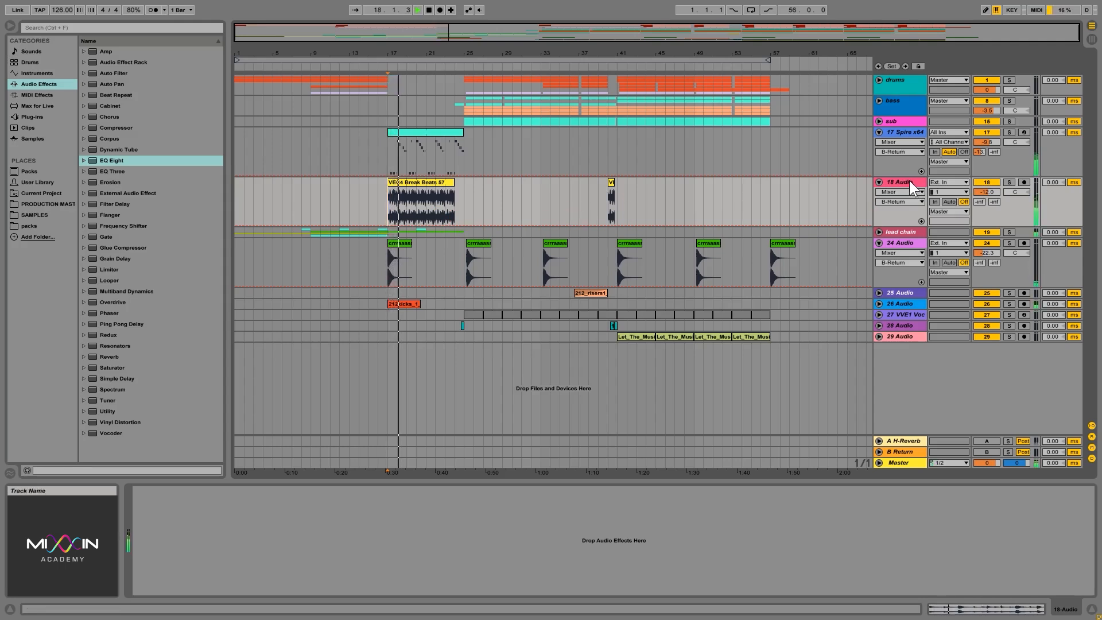
click(1009, 182)
key(space)
key(space)
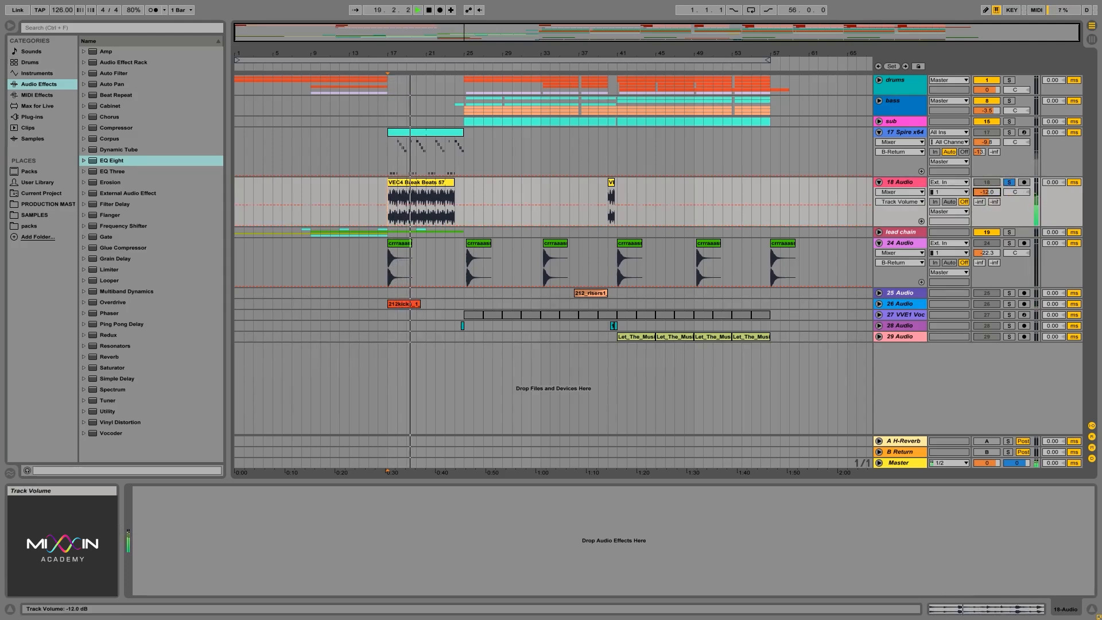
- Lower track 18's volume to -14.7 dB and unsolo the track
drag(991, 190, 991, 192)
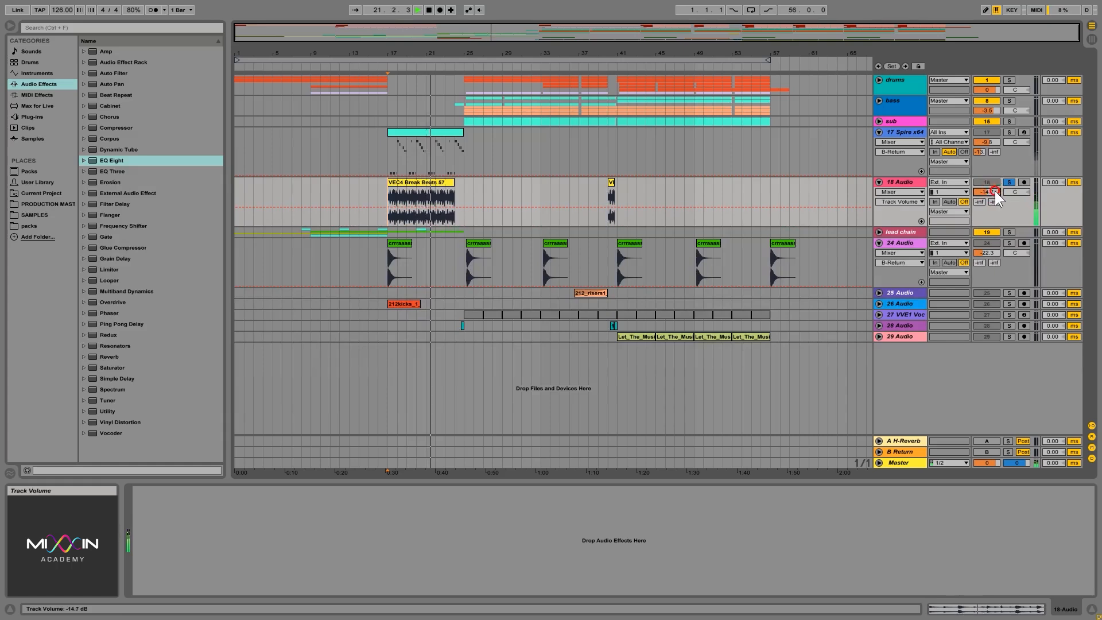
key(space)
click(1010, 182)
- Unfold the lead chain group to show its individual tracks
click(884, 233)
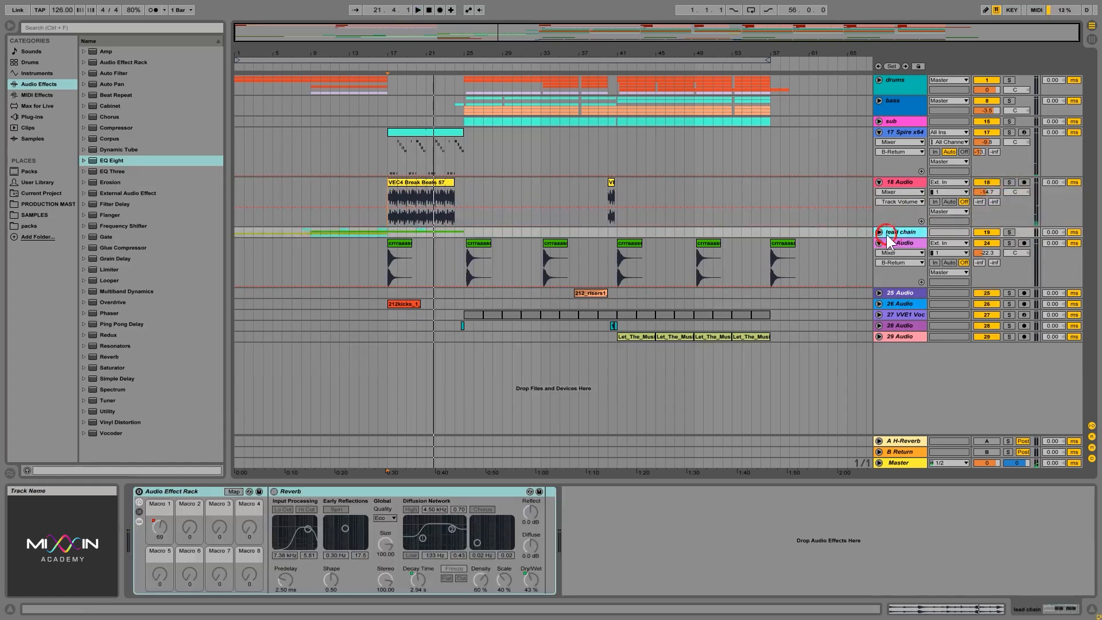
click(879, 233)
scroll(517, 256, down, 5)
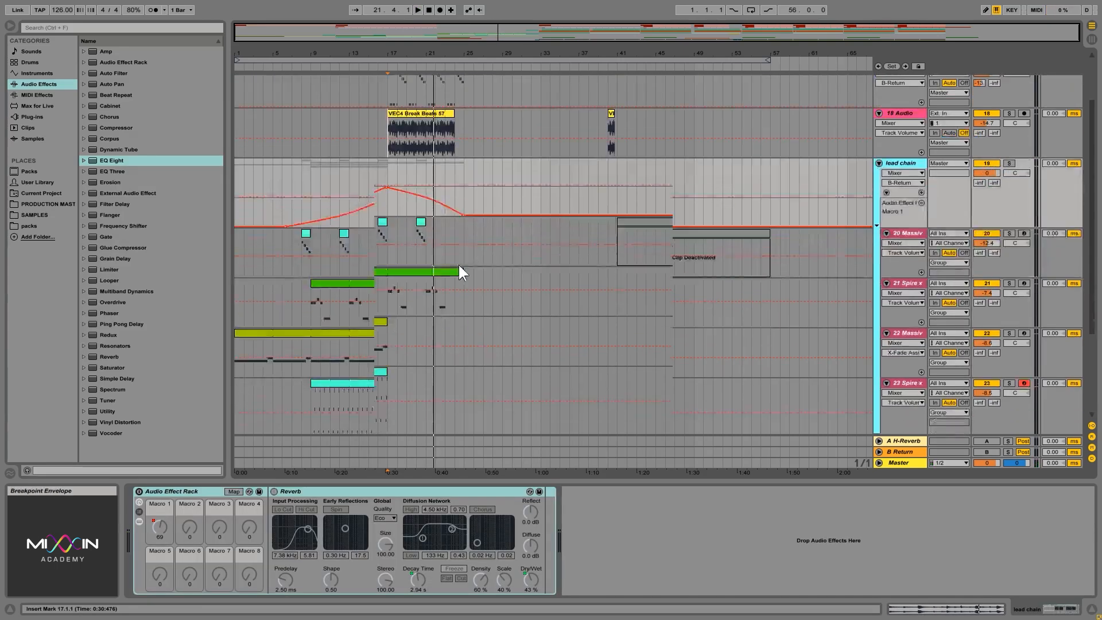
- Solo track 20 (Massive) and play it from bar 20, unsoloing it after listening
click(388, 194)
scroll(461, 226, up, 1)
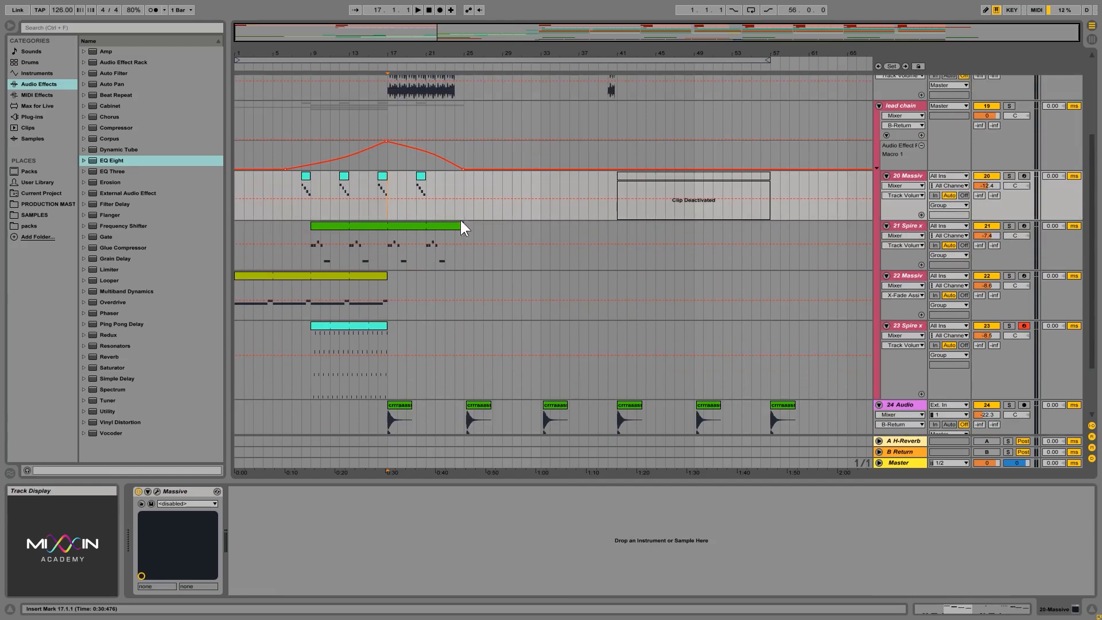
click(1008, 176)
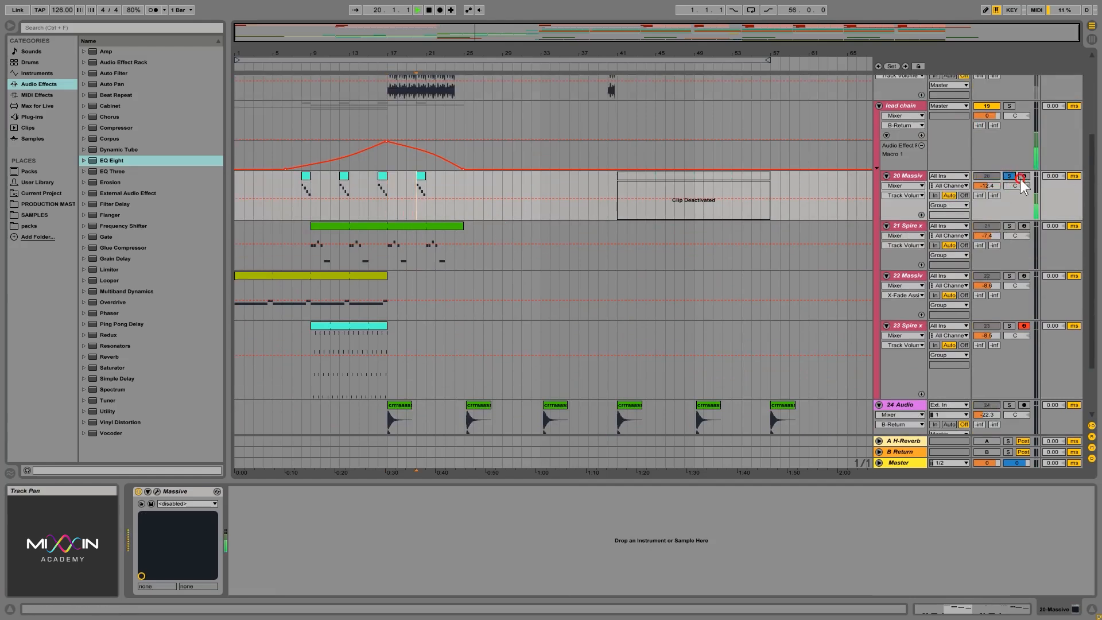
key(space)
click(1008, 176)
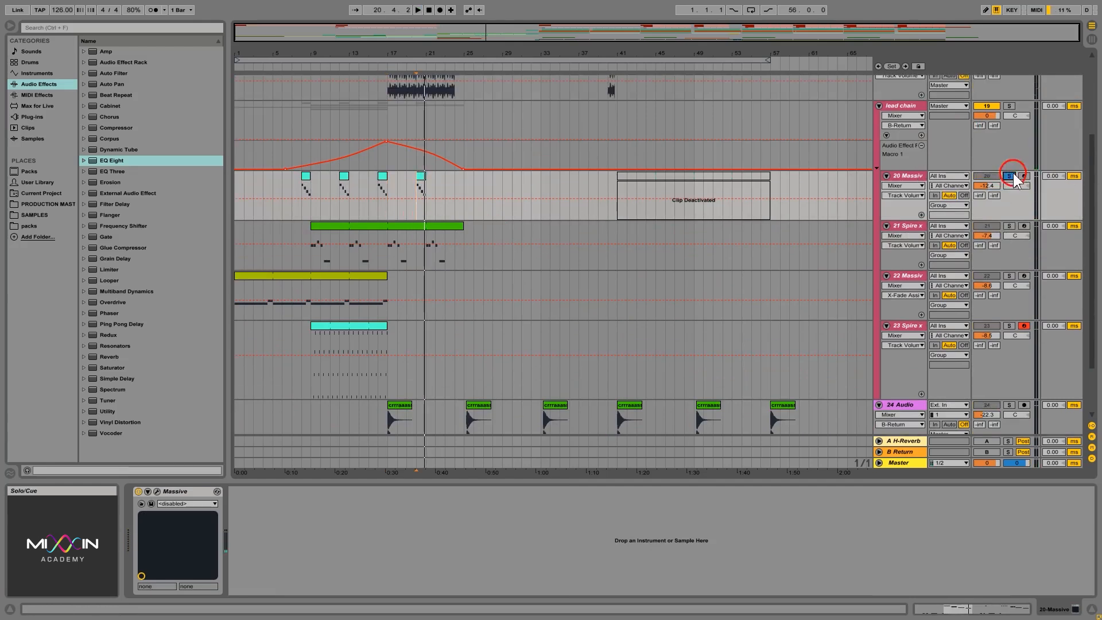
scroll(503, 246, down, 2)
scroll(515, 251, up, 3)
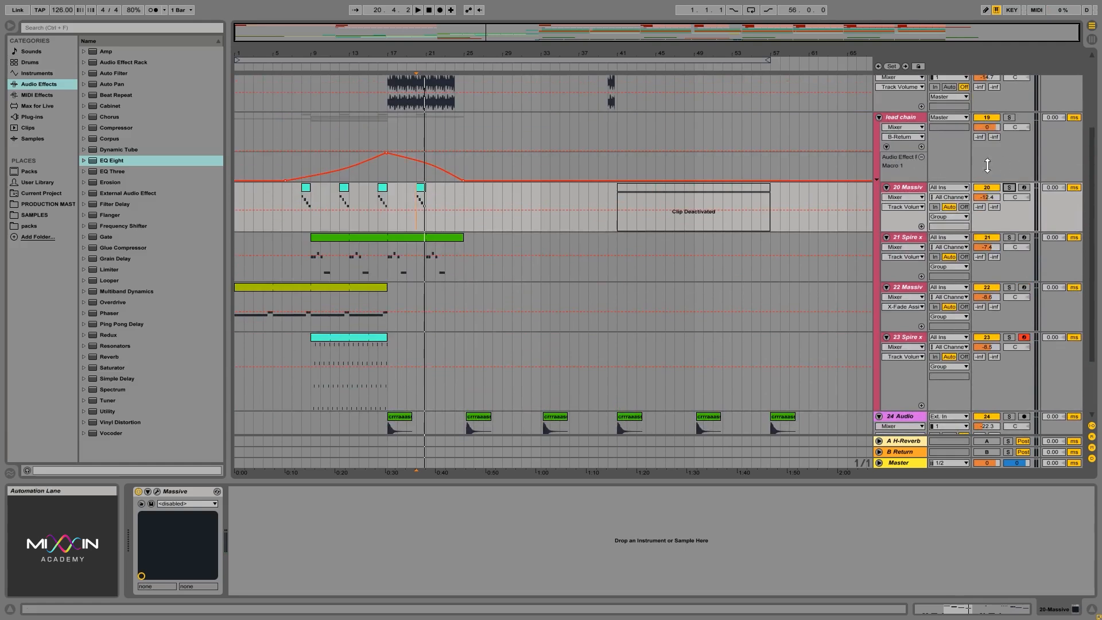
- Add an EQ Eight to track 20 with band 1's low cut at 590 Hz and Q 0.72, listening from bar 20
click(903, 188)
click(416, 222)
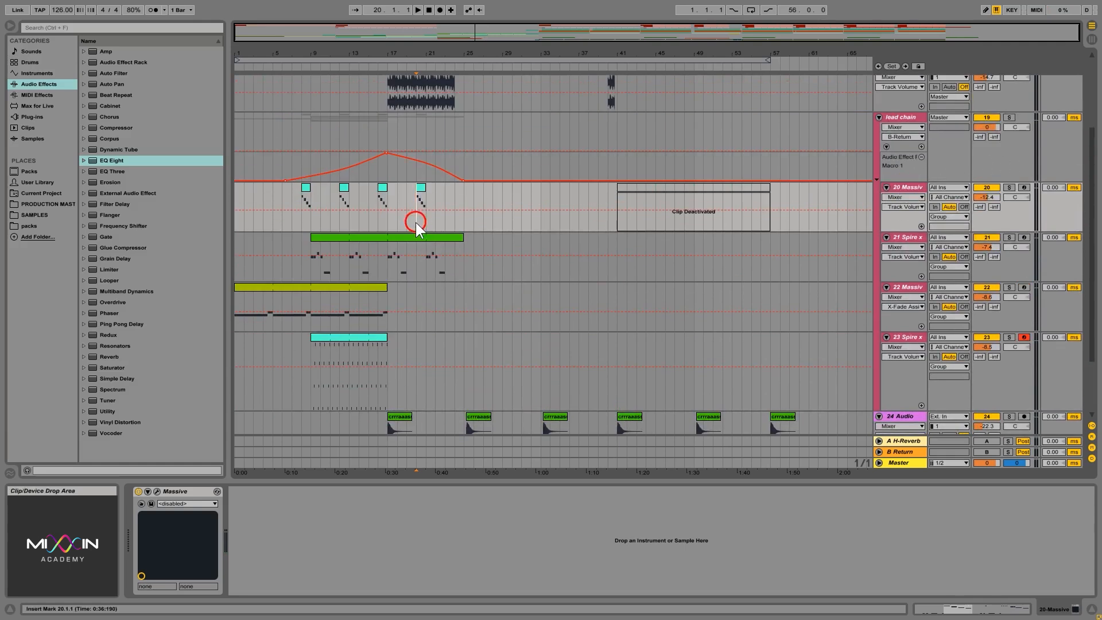
key(space)
drag(110, 162, 482, 235)
drag(268, 543, 314, 544)
key(space)
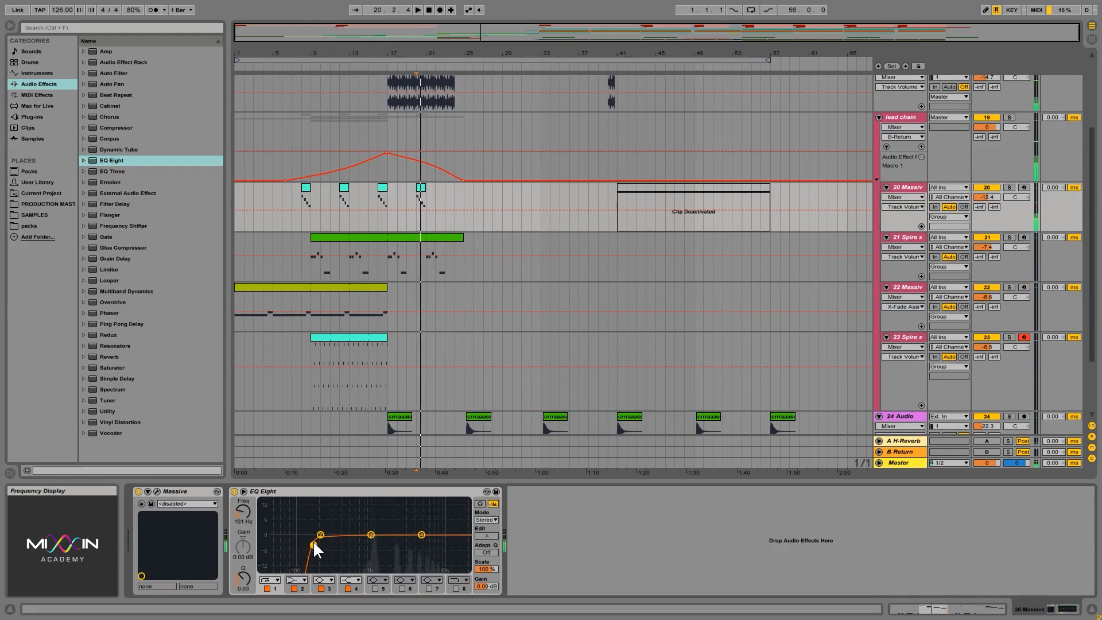
drag(313, 544, 353, 542)
key(space)
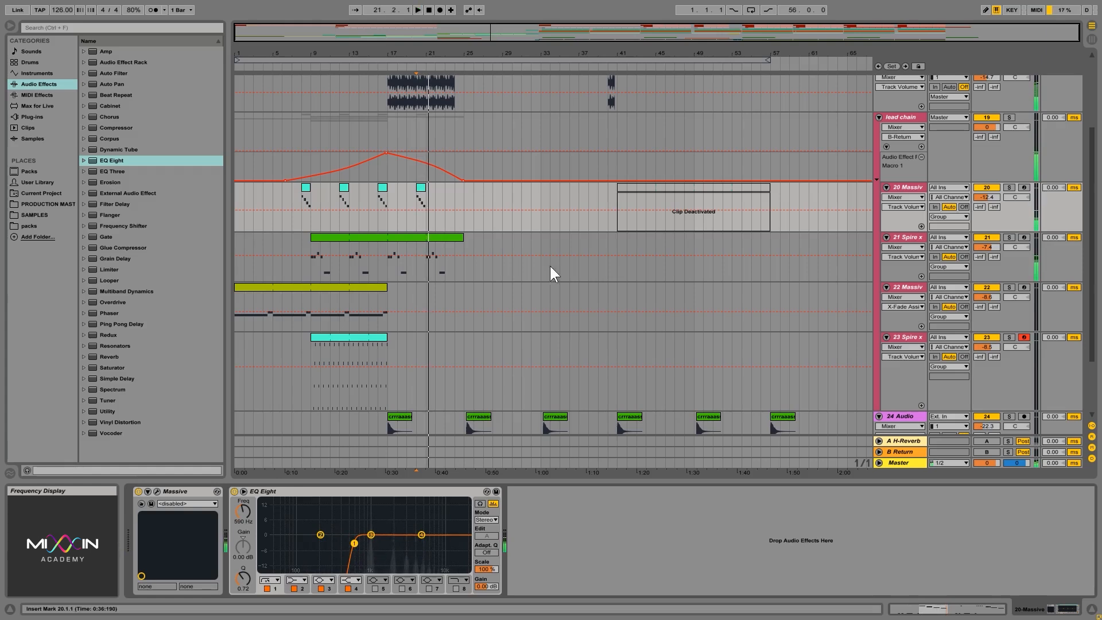
- Add an EQ Eight to track 21 (Spire), solo the track and play it from bar 21
click(856, 242)
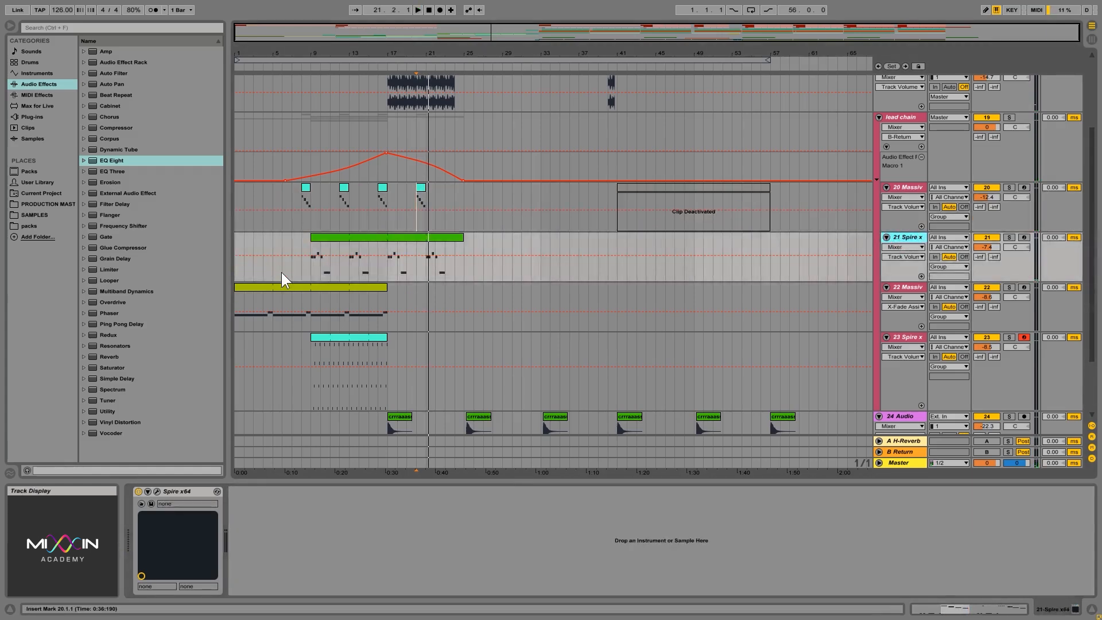
drag(96, 157, 462, 251)
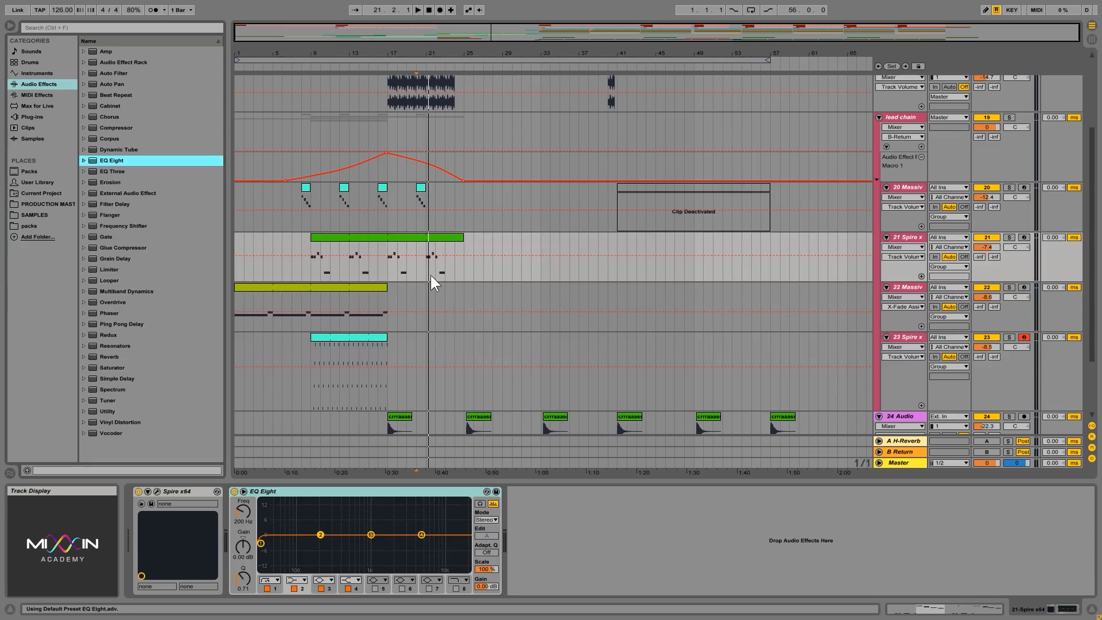
click(425, 306)
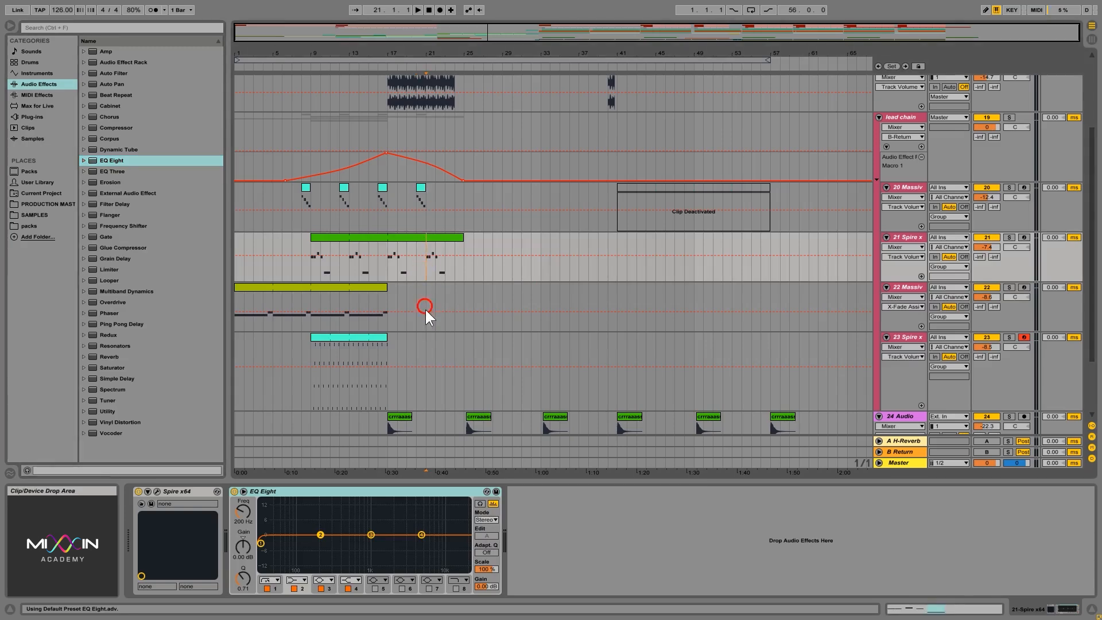
click(1009, 237)
key(space)
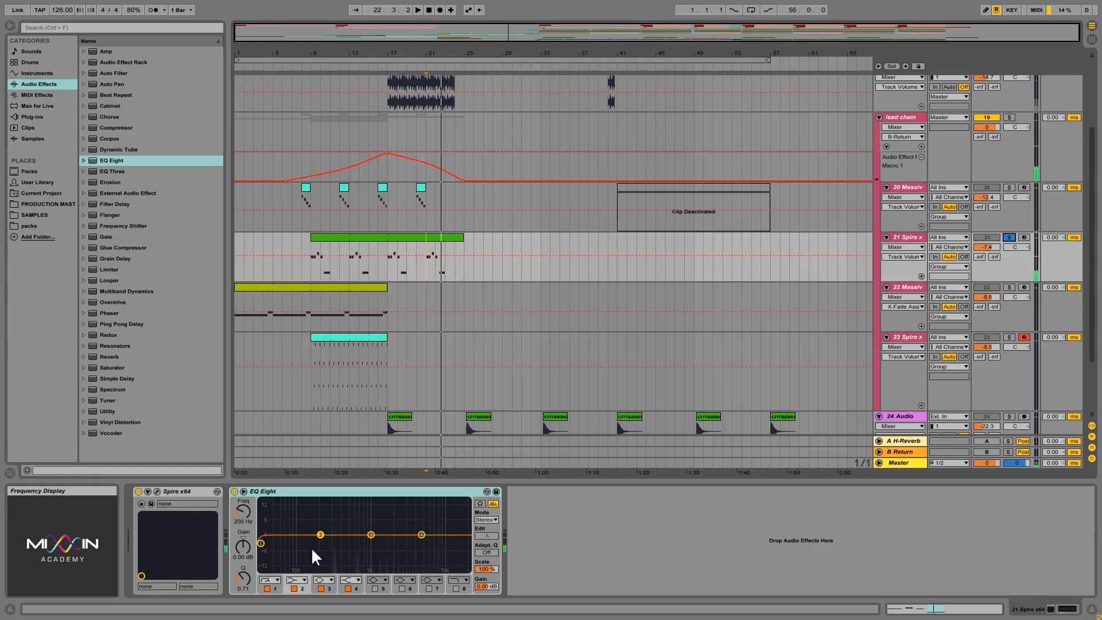
- Set band 1's low cut on track 21's EQ Eight to 283 Hz with Q 0.70 in the enlarged display, listening while adjusting
drag(260, 542, 291, 545)
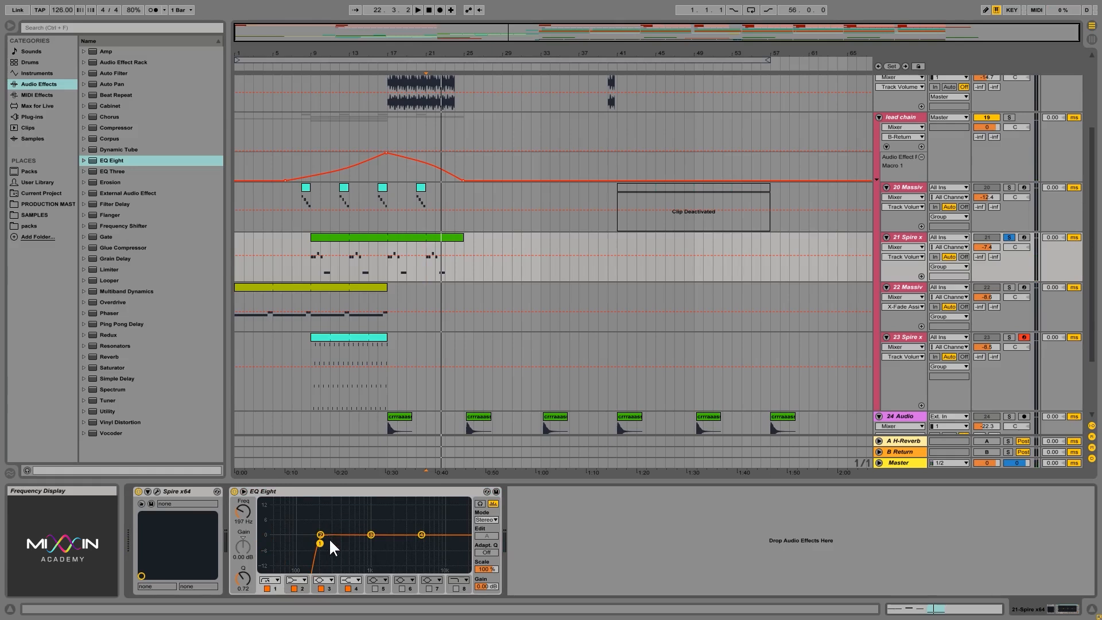
click(243, 492)
drag(470, 434, 399, 436)
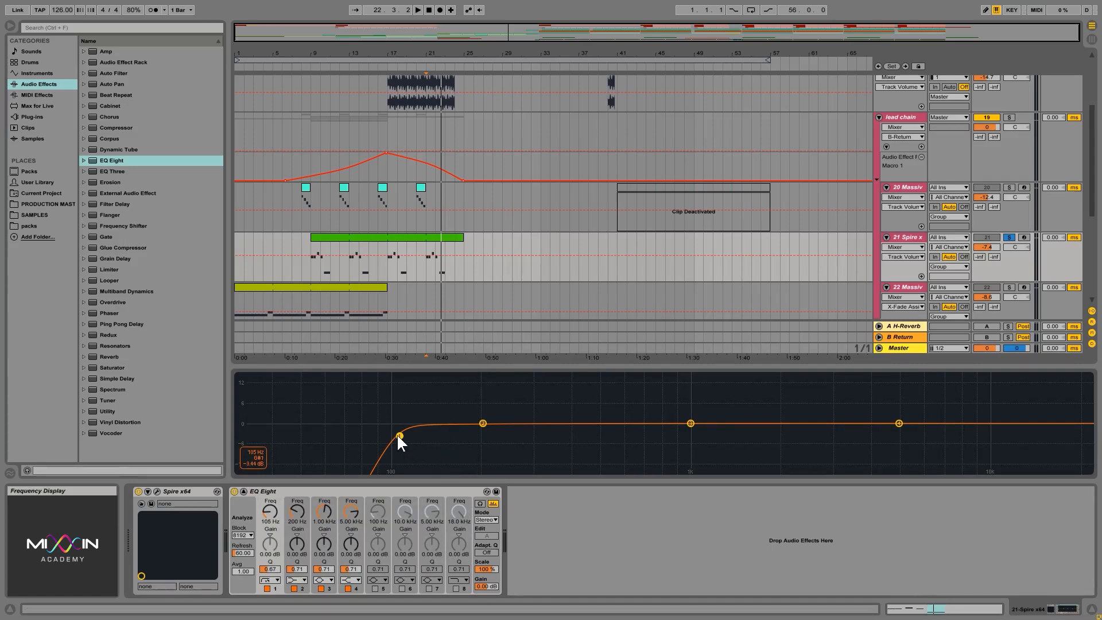
drag(399, 436, 420, 435)
key(space)
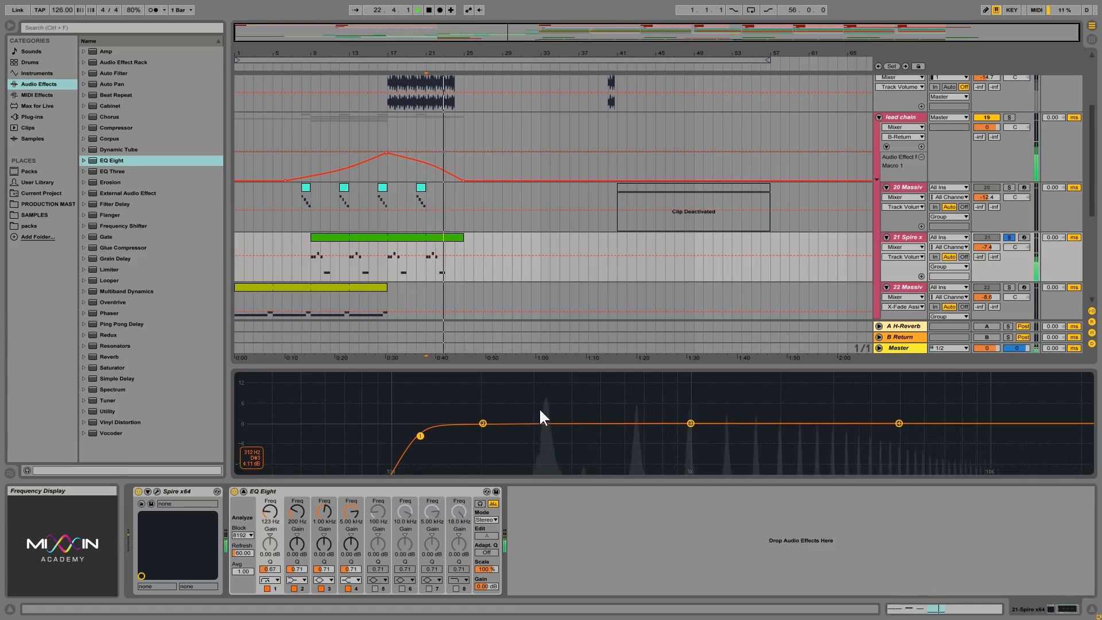
drag(421, 436, 521, 434)
key(space)
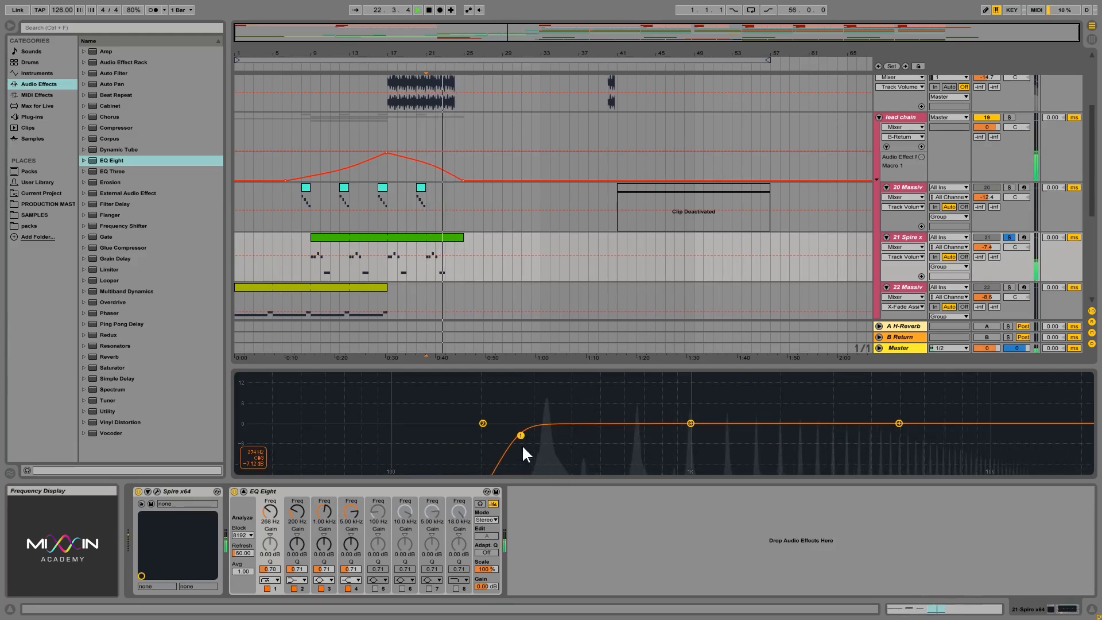
drag(520, 435, 529, 439)
key(space)
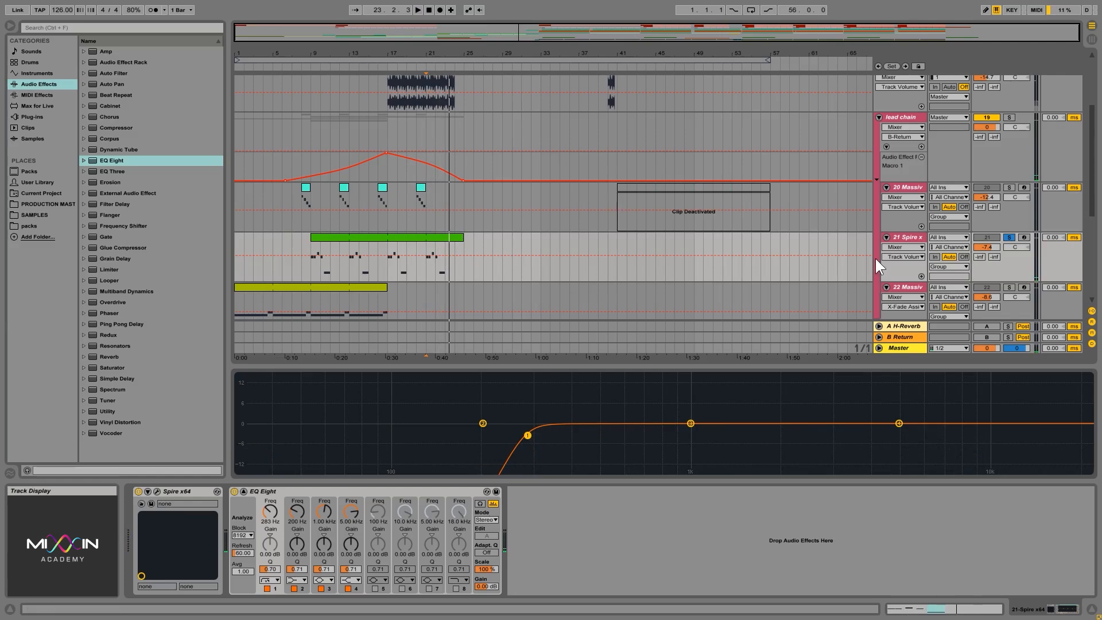
- Solo track 22 (Massive) and listen to it from bar 1
scroll(838, 245, down, 5)
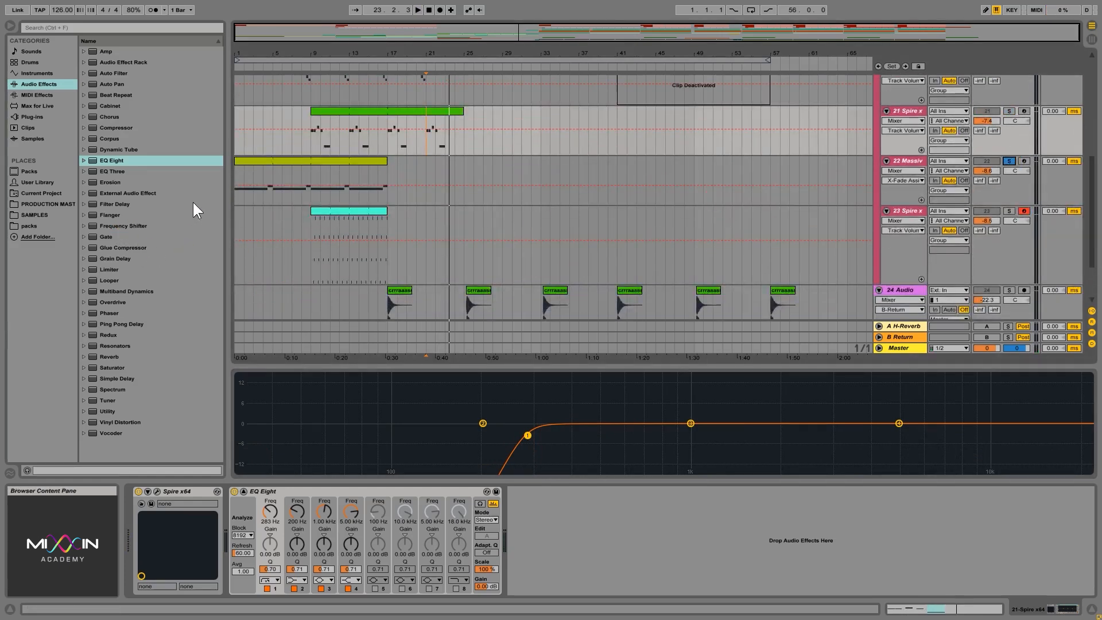
click(239, 202)
key(space)
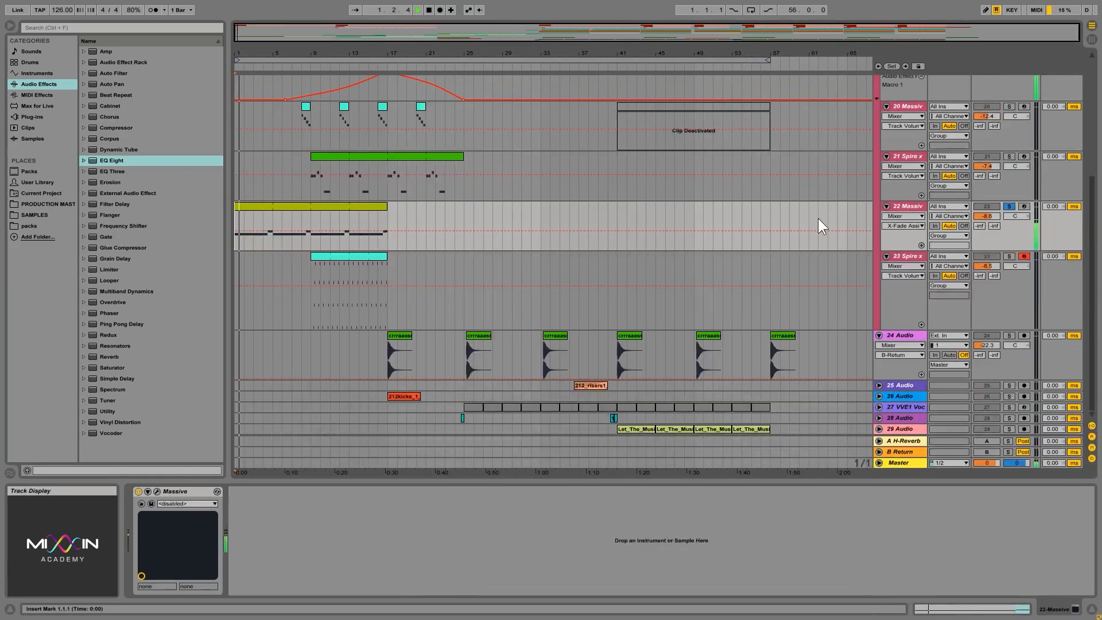
click(904, 206)
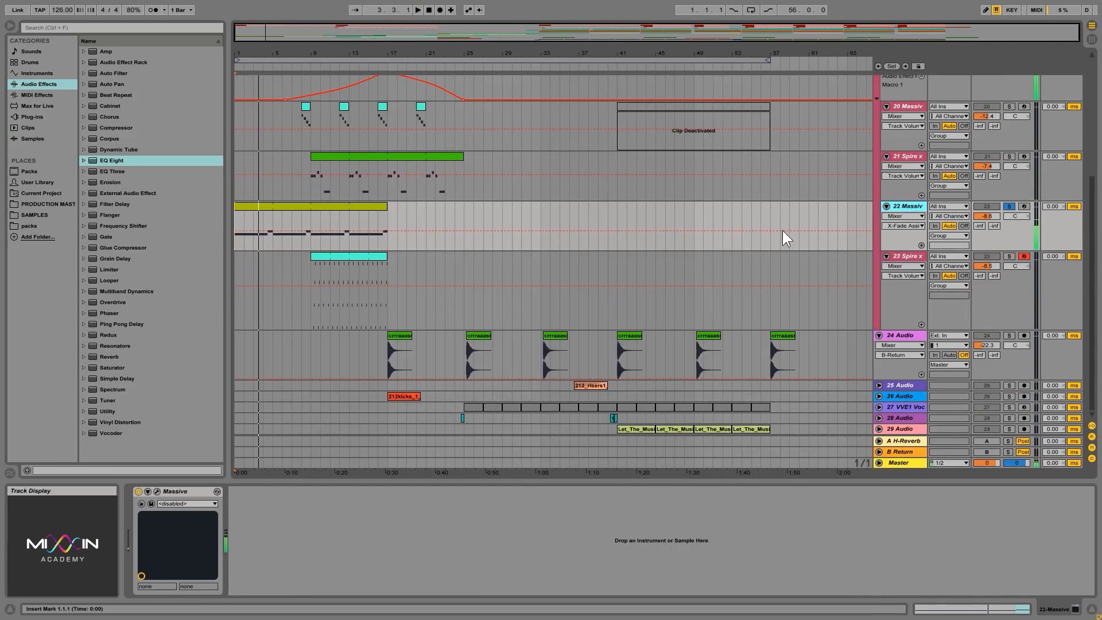
- Solo track 23 (Spire) and play it from bar 9
click(1008, 256)
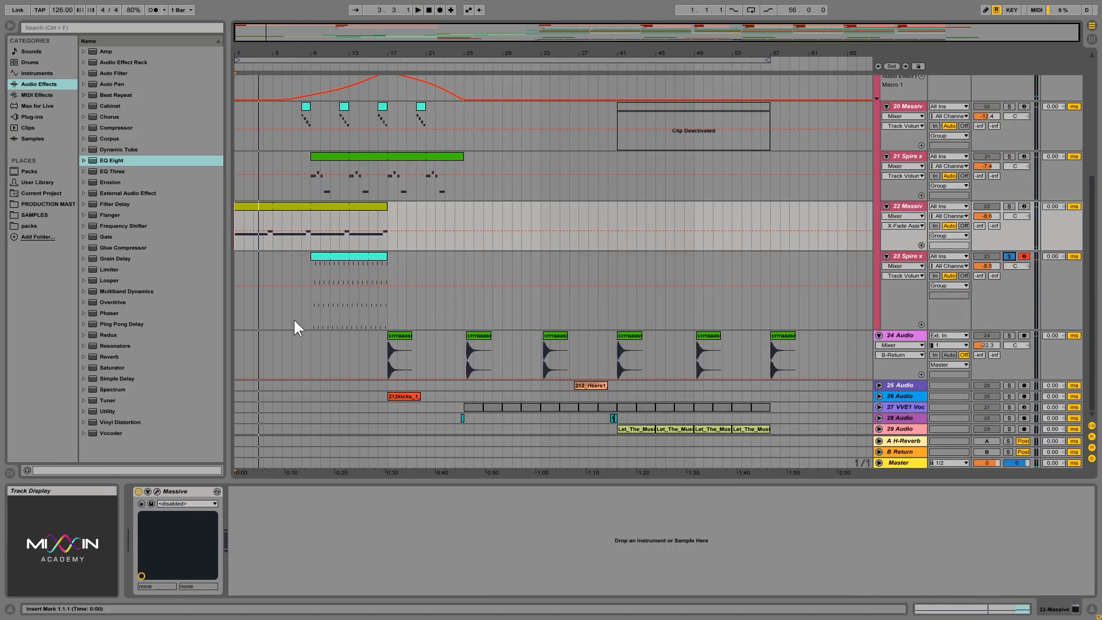
click(309, 314)
key(space)
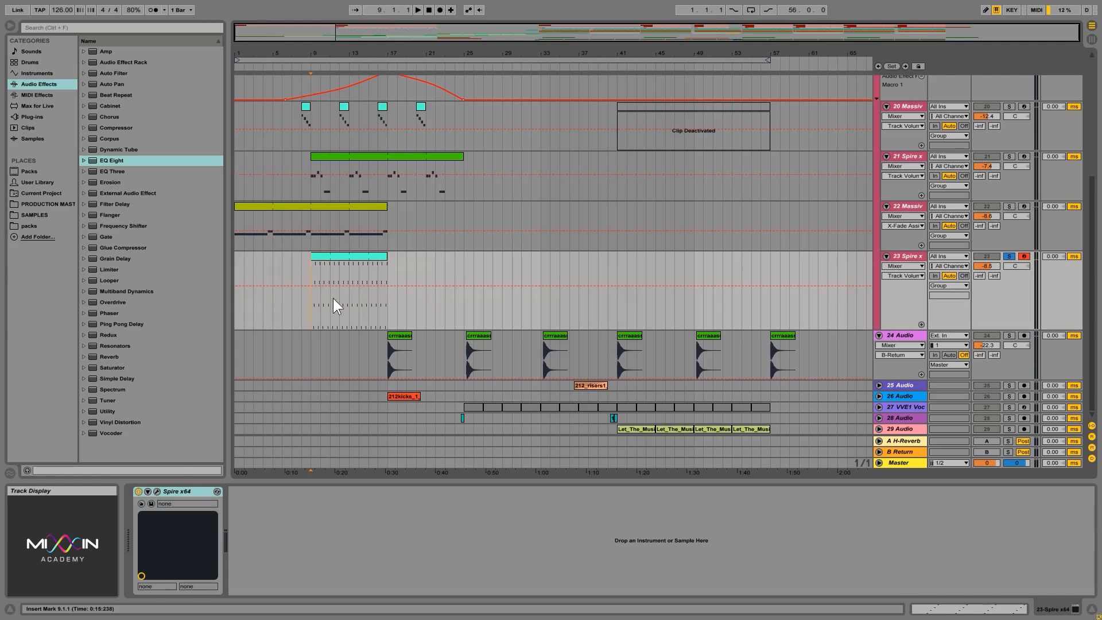
key(space)
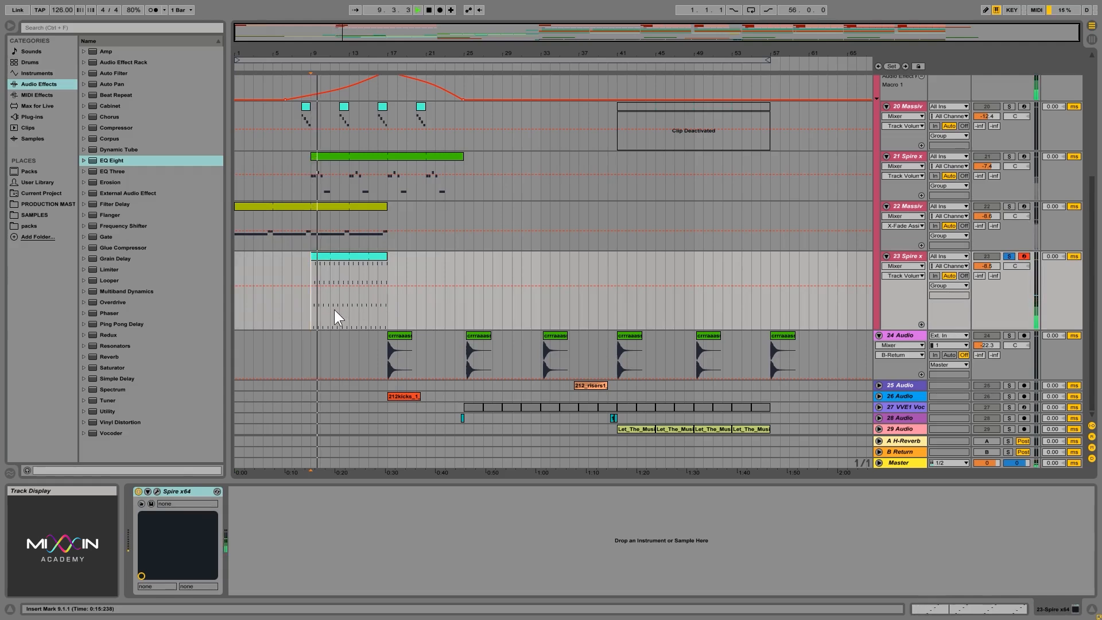
- Add an EQ Eight to track 23 with band 1's low cut at 220 Hz and Q 0.69, listening from bar 9
click(853, 264)
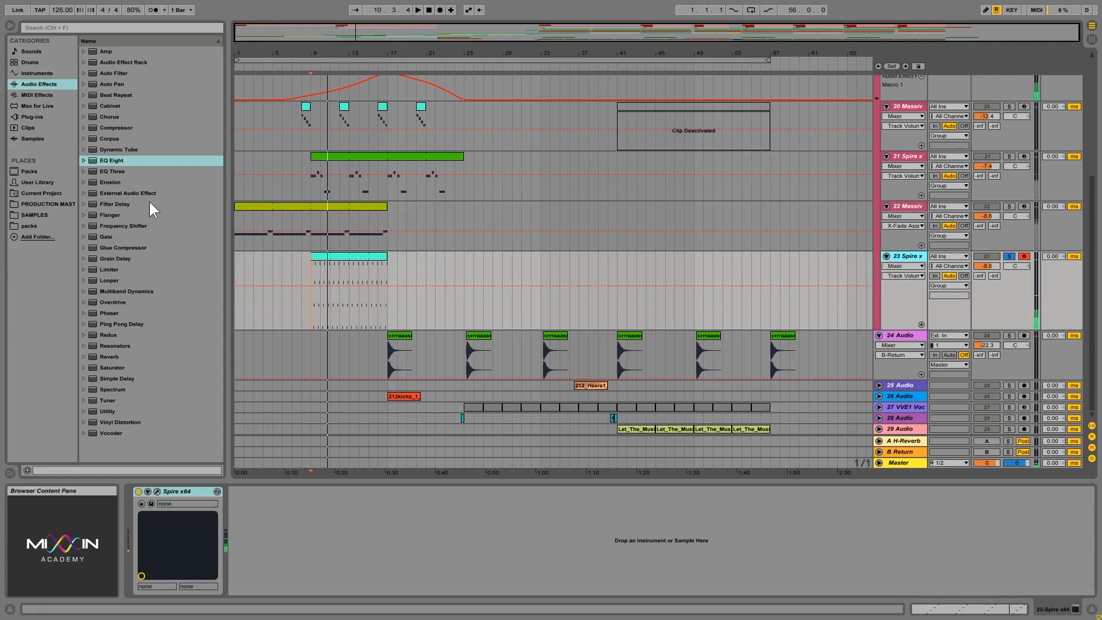
drag(112, 165, 321, 544)
key(space)
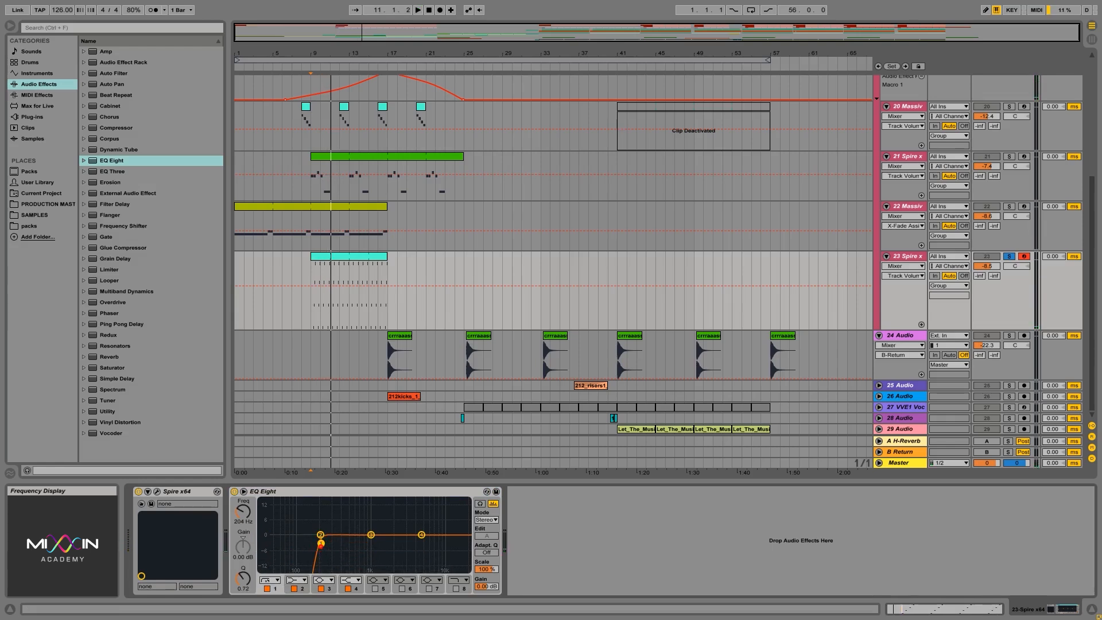
key(space)
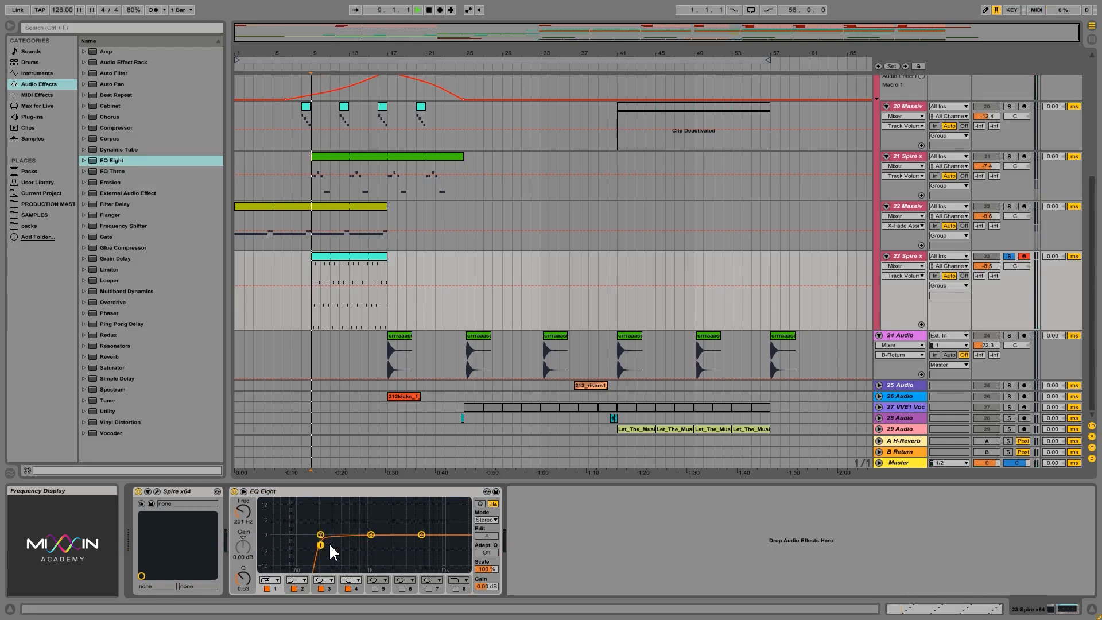
drag(321, 543, 323, 542)
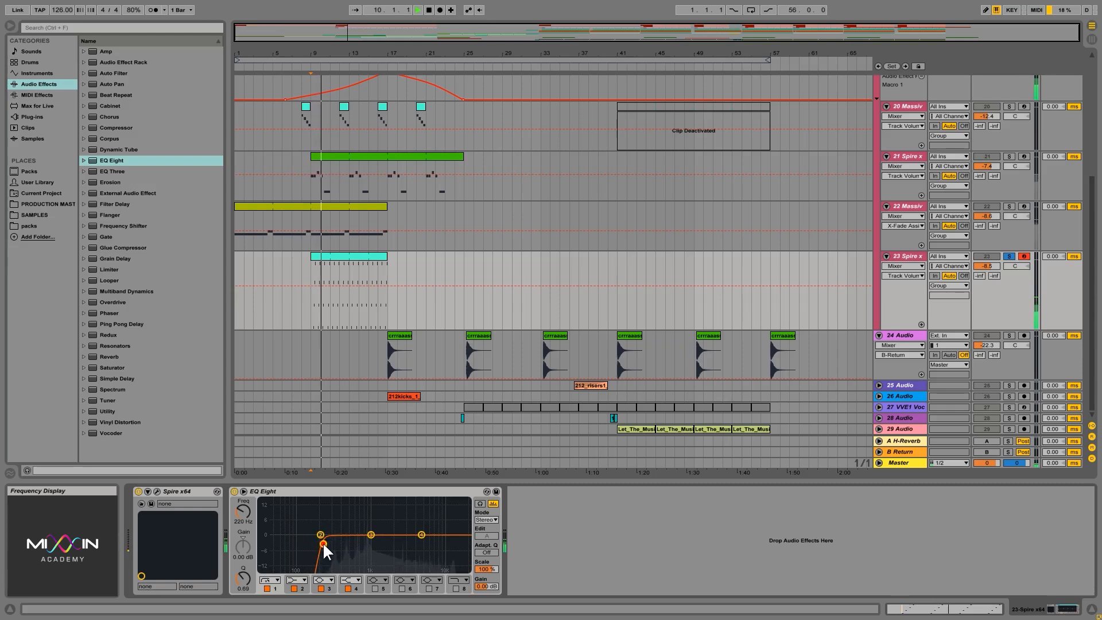
key(space)
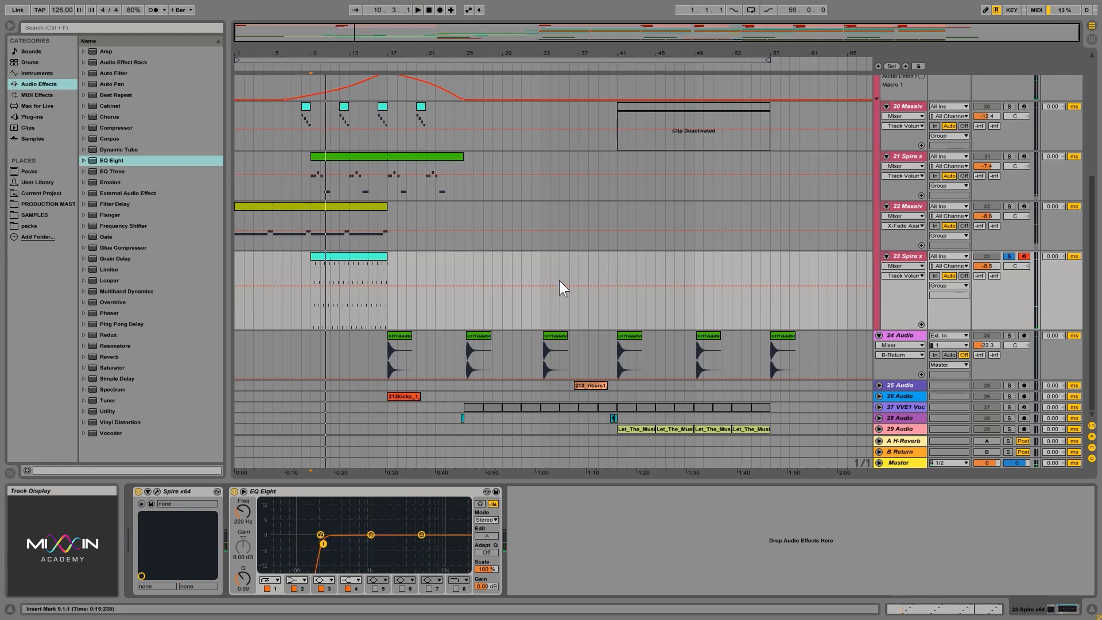
- Solo audio track 24 and listen to its first clip from bar 17
click(393, 358)
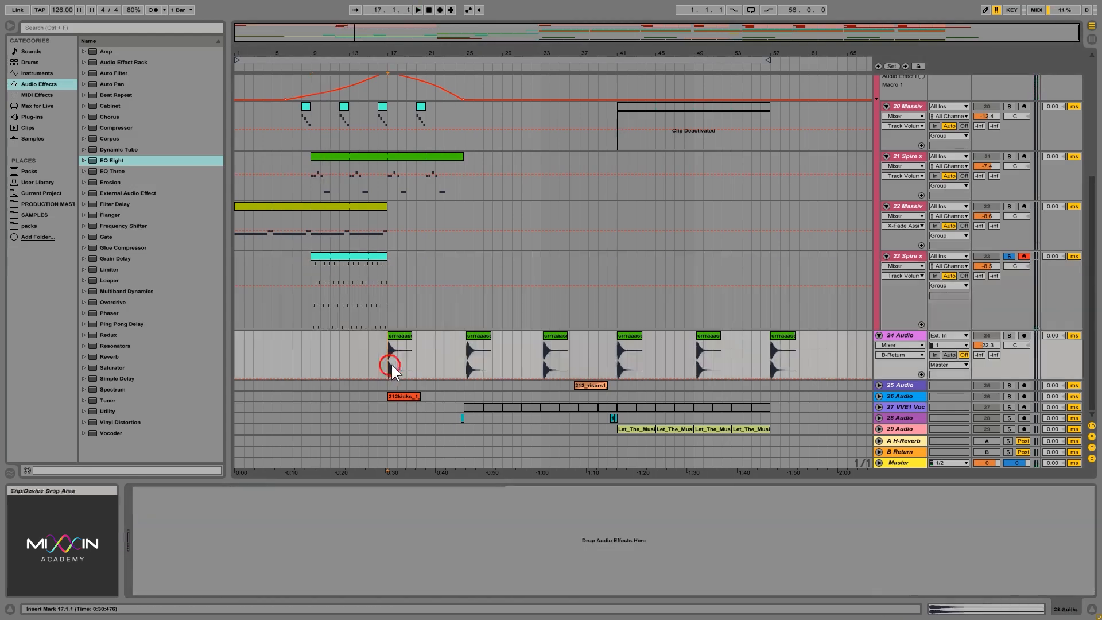
click(1009, 336)
key(space)
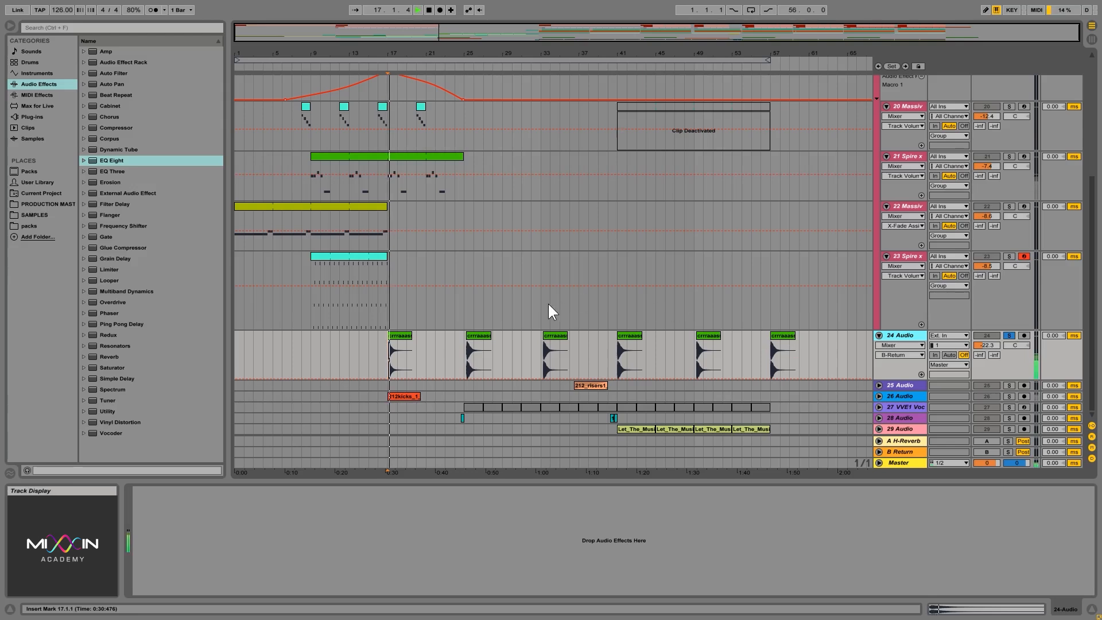
key(space)
- Add an EQ Eight to track 24 with band 1's low cut at 341 Hz and Q 0.86, listening to the clip
click(391, 315)
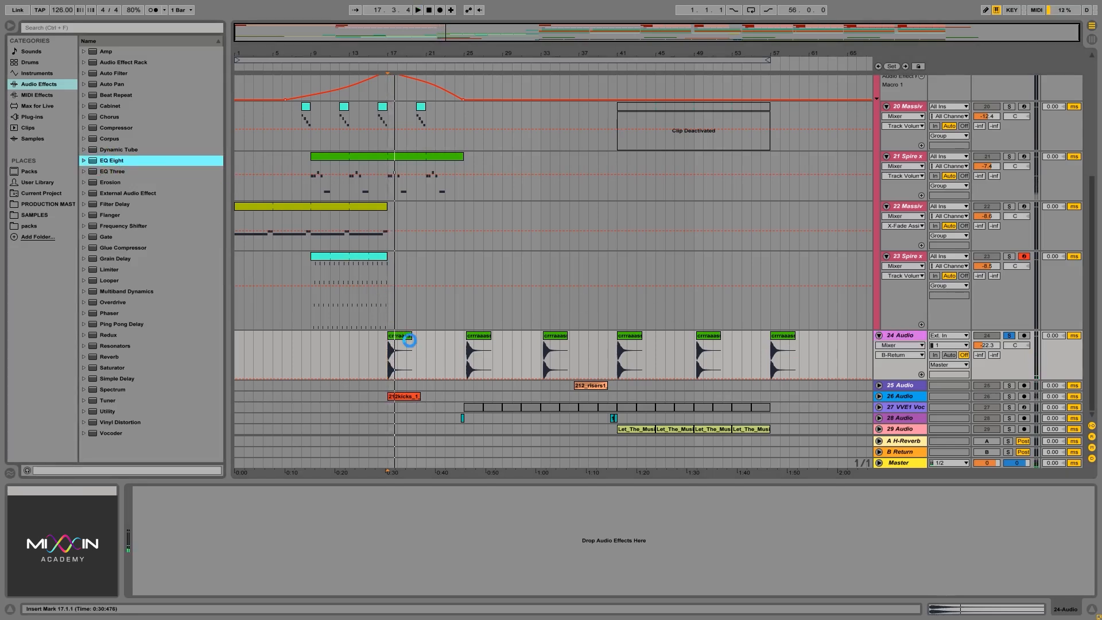
drag(165, 543, 246, 544)
key(space)
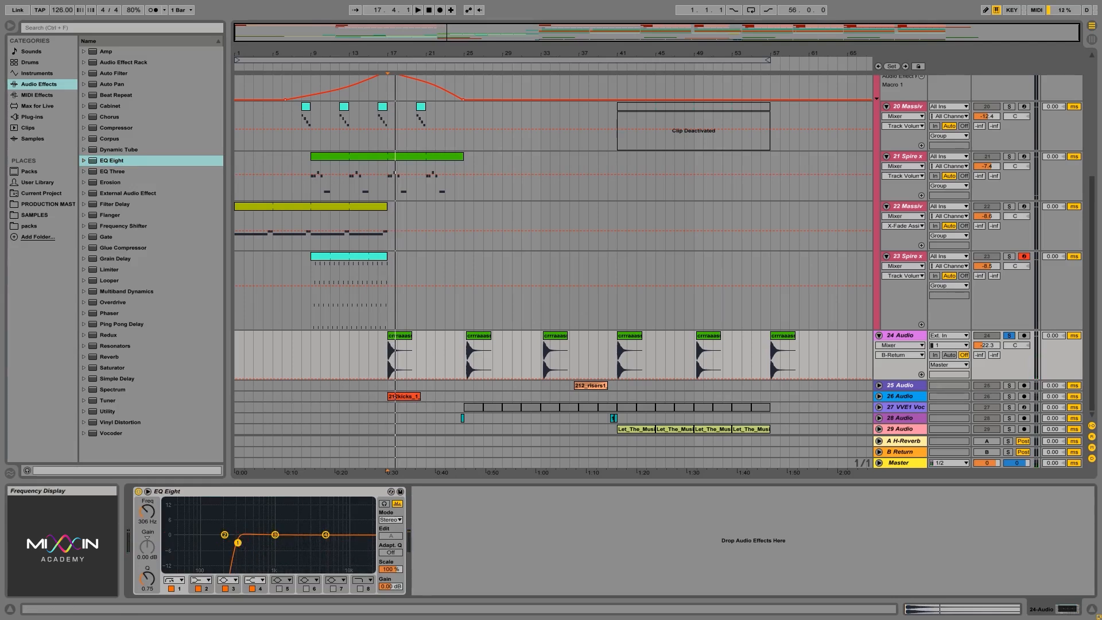
key(space)
drag(238, 543, 241, 544)
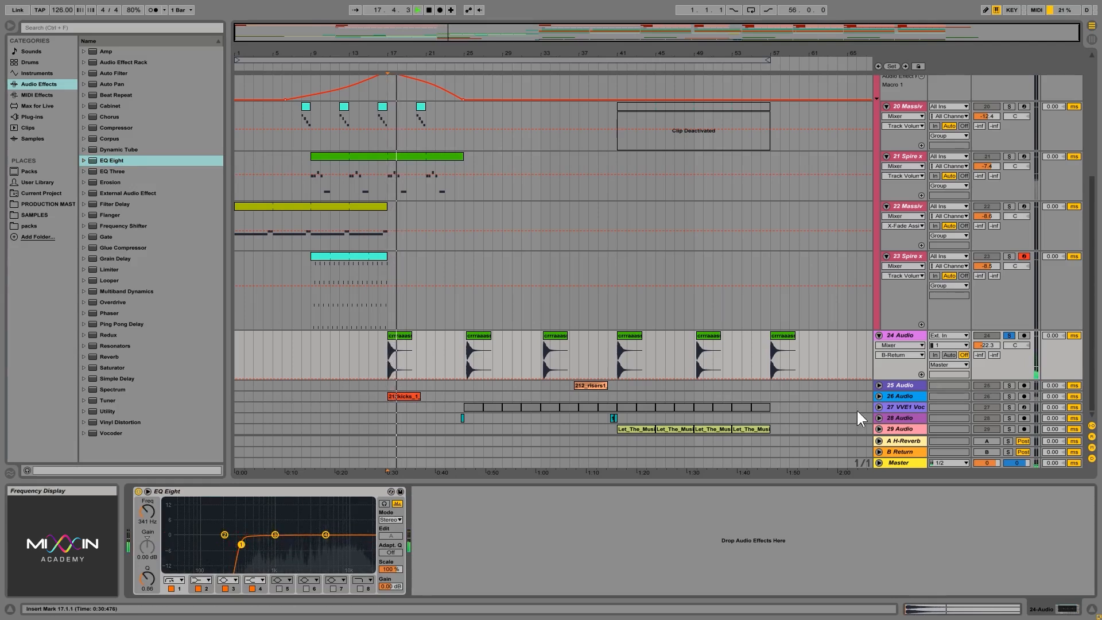
key(space)
- Unfold and solo audio track 25, and play its riser clip from the start
click(879, 385)
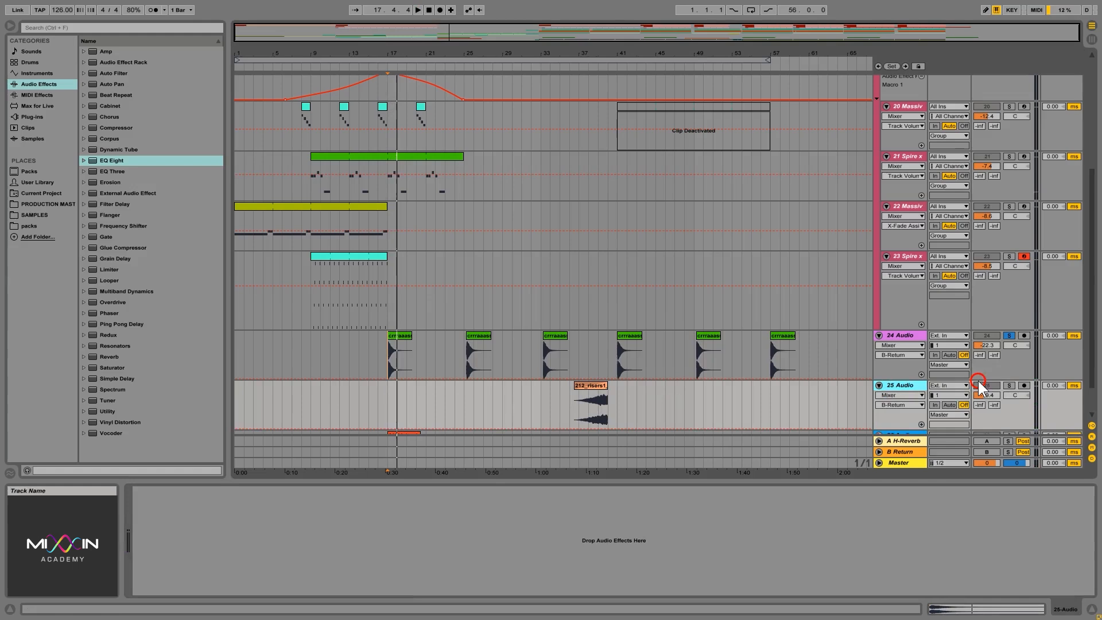
click(1009, 386)
click(575, 405)
key(space)
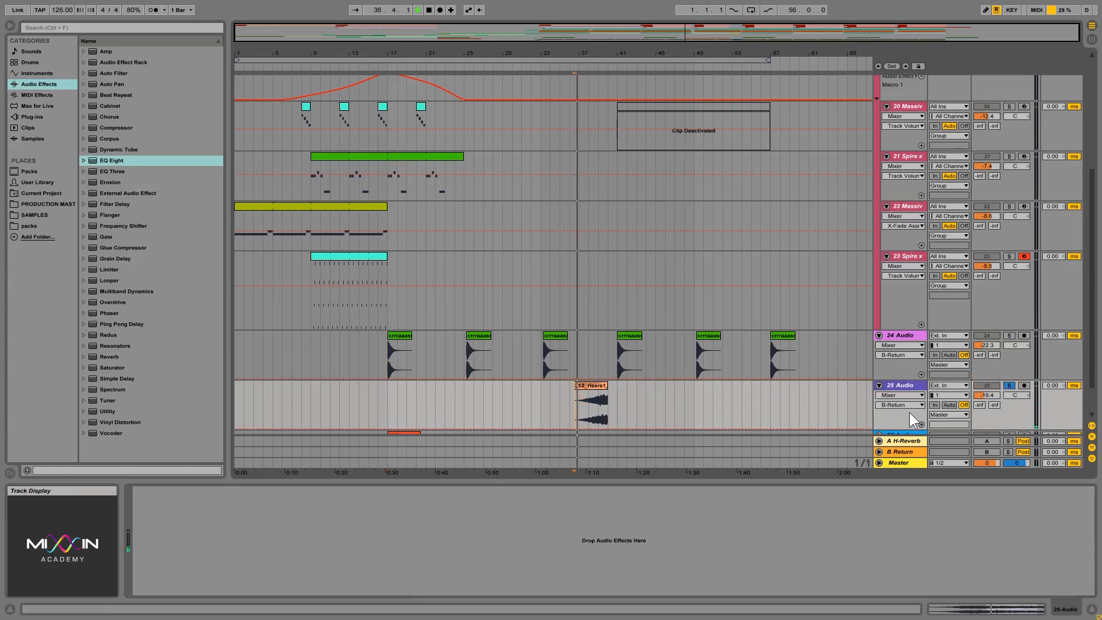
- Add an EQ Eight to track 25 with band 1's low cut at 177 Hz and Q 0.72
scroll(449, 252, down, 2)
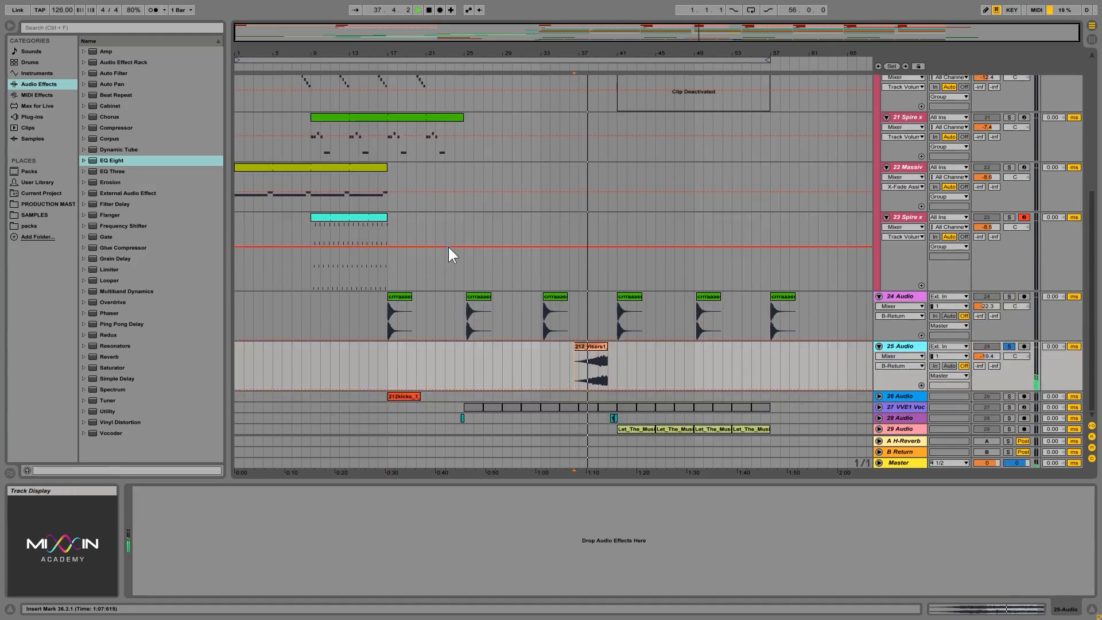
scroll(693, 296, up, 10)
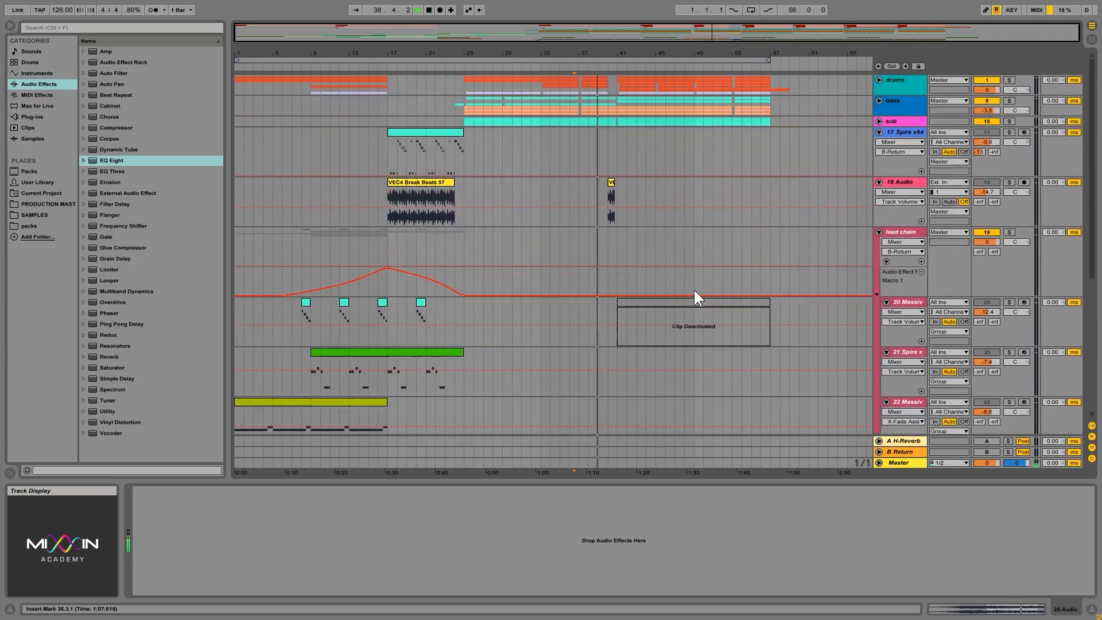
scroll(698, 296, down, 10)
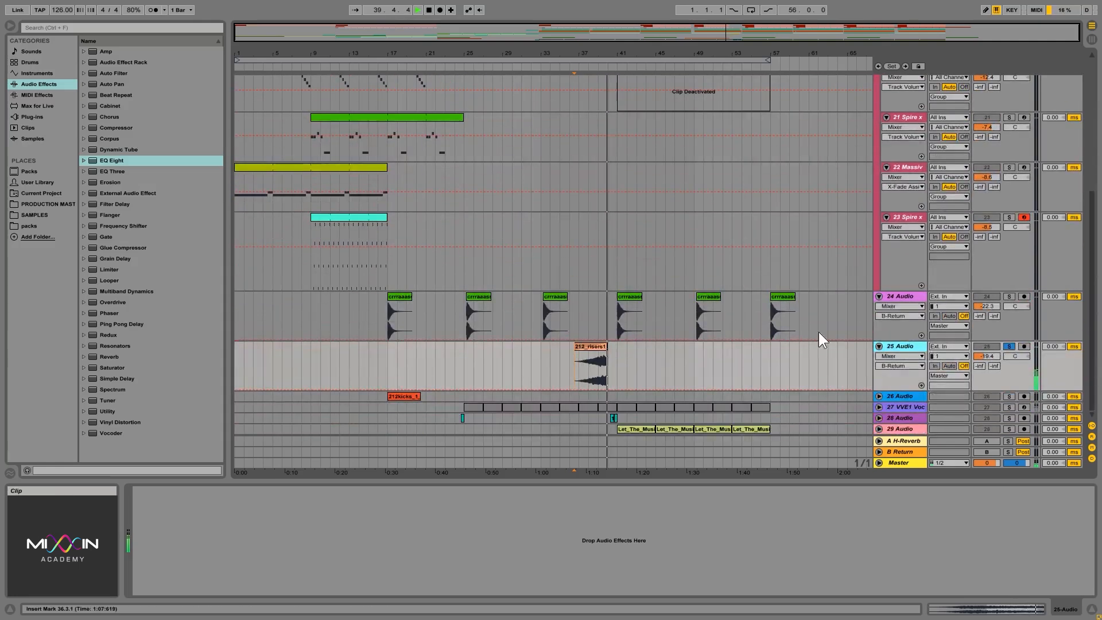
drag(107, 163, 674, 371)
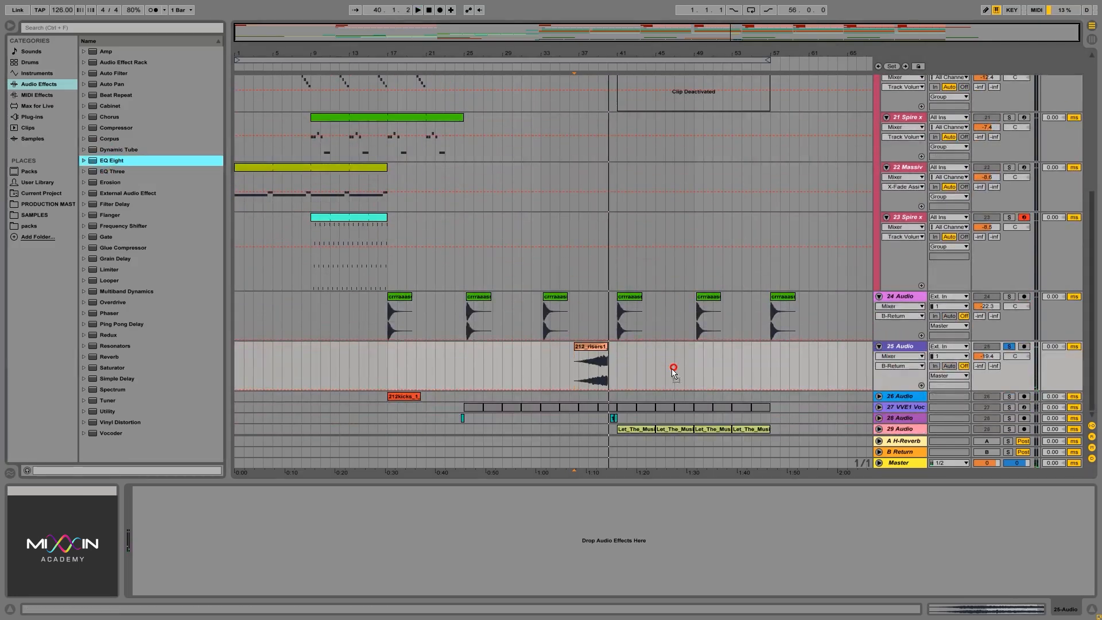
drag(172, 539, 220, 543)
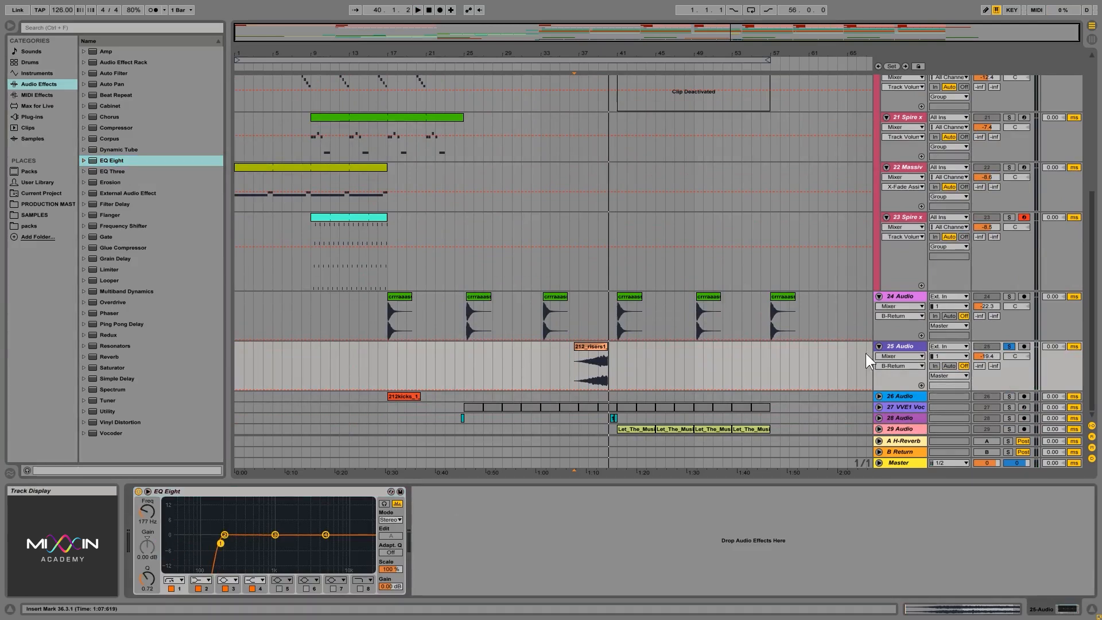
- Unfold track 26, listen to it soloed from bar 17, and lower its volume to -11.4 dB with the solo off
click(1009, 397)
click(879, 397)
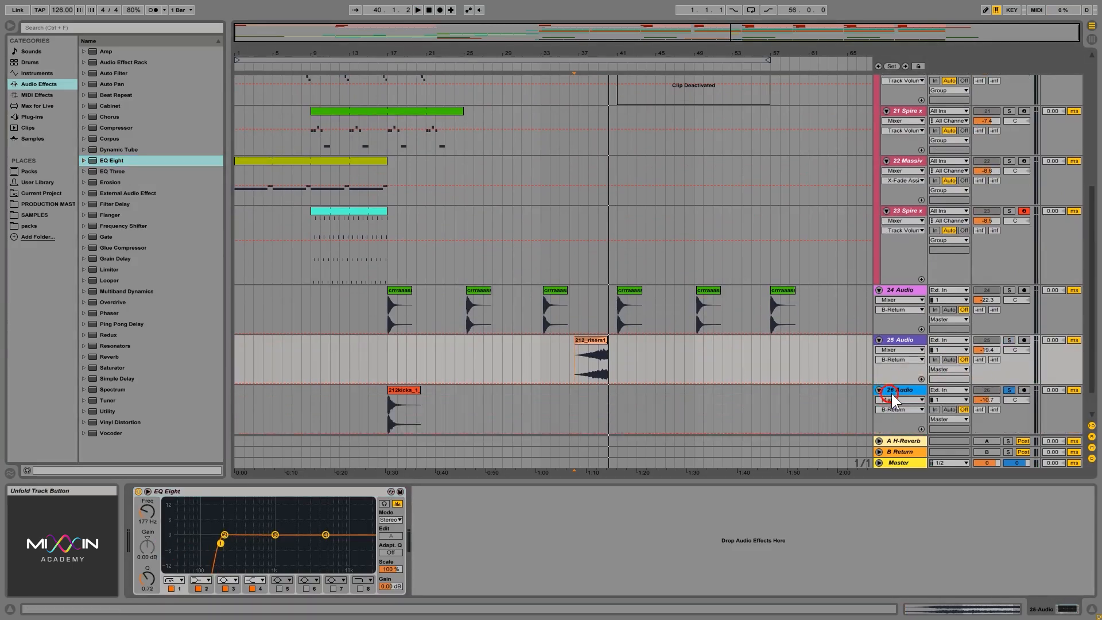
click(892, 392)
click(391, 409)
key(space)
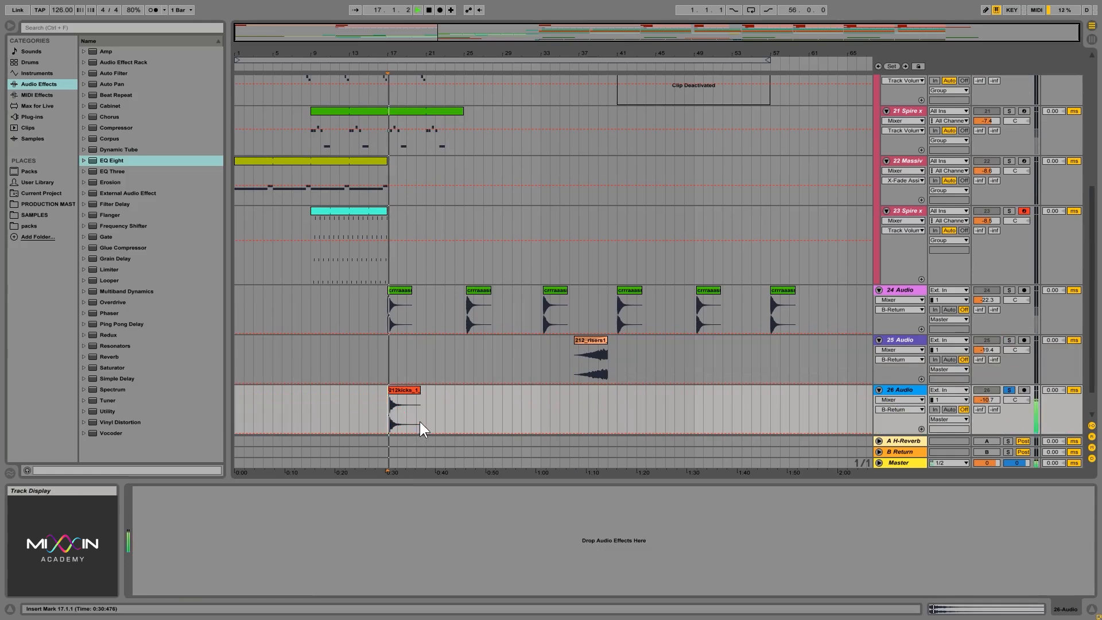
click(1009, 390)
click(989, 400)
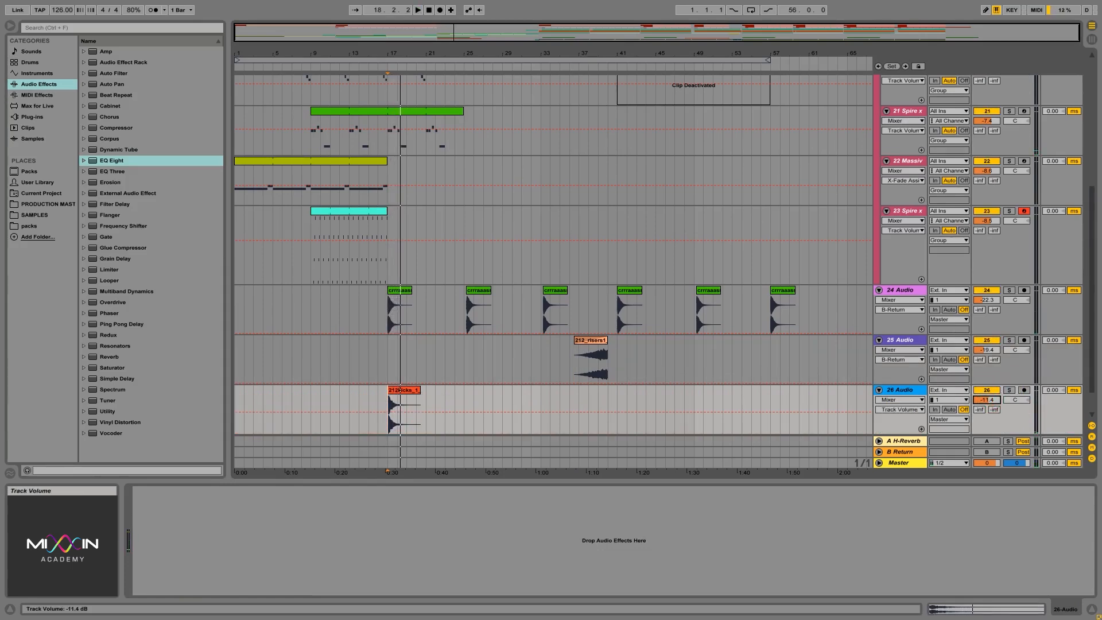
- Fold audio tracks 26, 25 and 24 to their compact height
scroll(786, 322, down, 2)
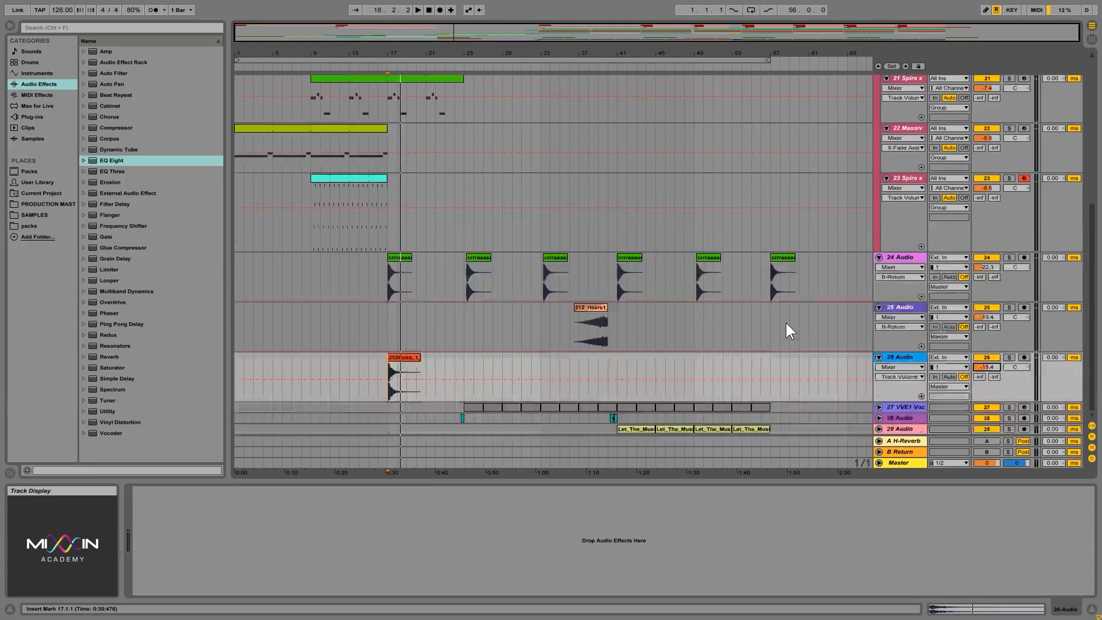
click(879, 357)
click(878, 307)
click(879, 257)
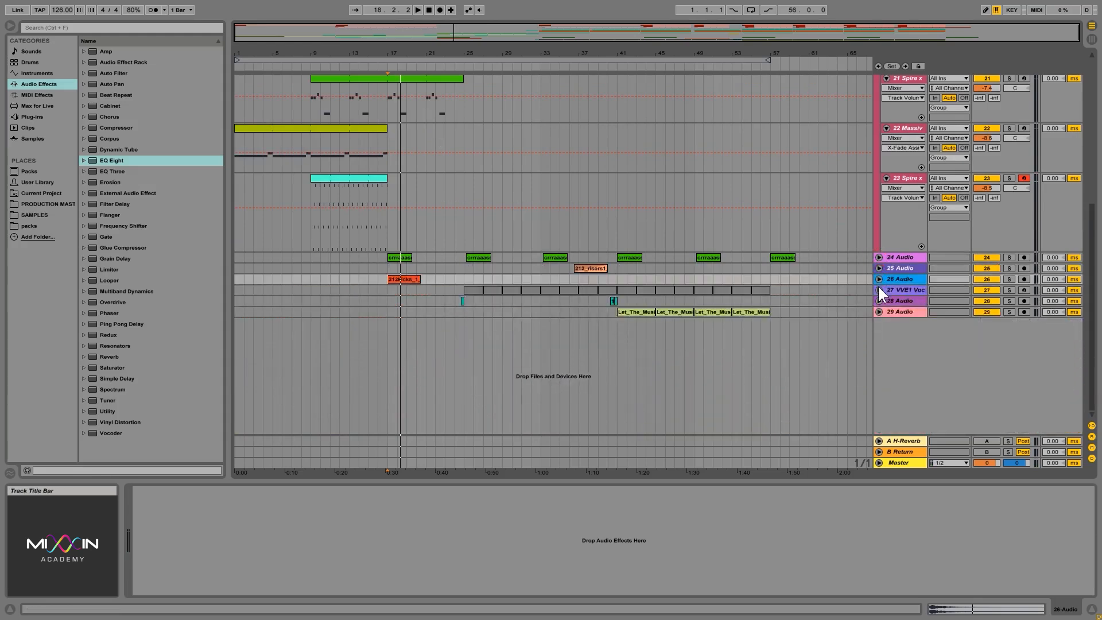
- Unfold and solo vocal one-shot track 27, and play it from bar 25
click(879, 290)
click(900, 293)
click(466, 317)
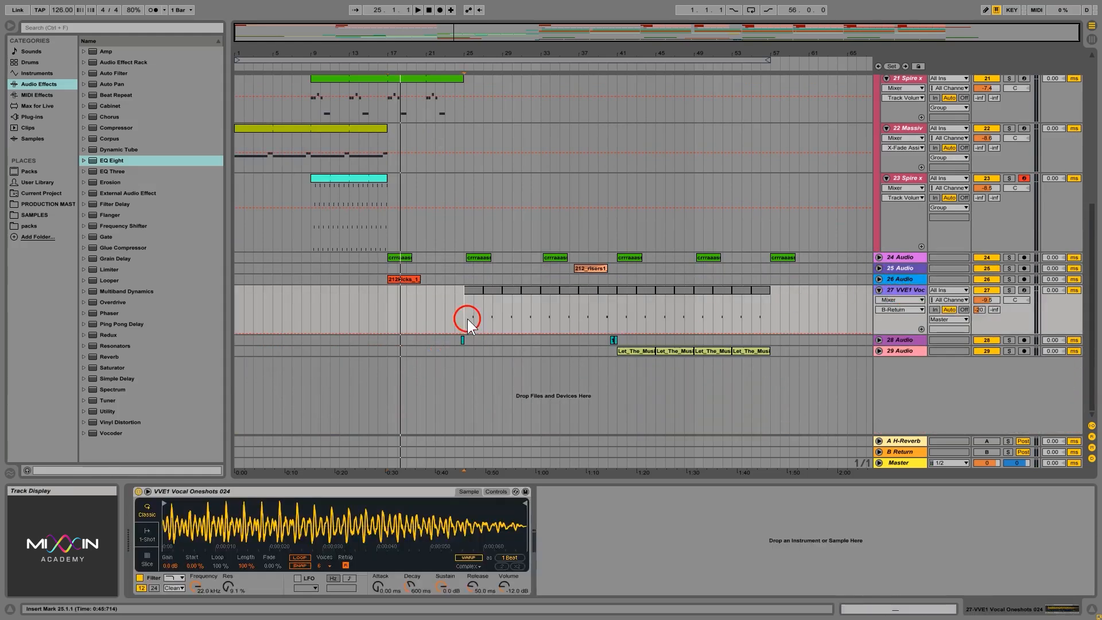
click(1009, 291)
key(space)
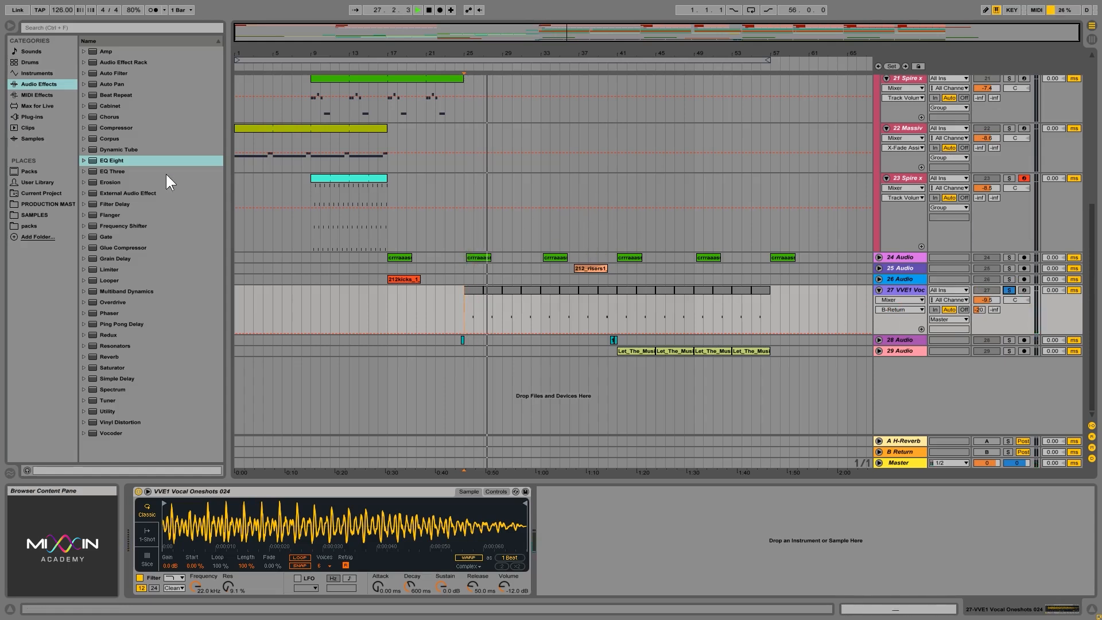
- Unsolo track 27 and add an EQ Eight with band 1's low cut at 123 Hz and Q 0.72
click(1010, 291)
key(space)
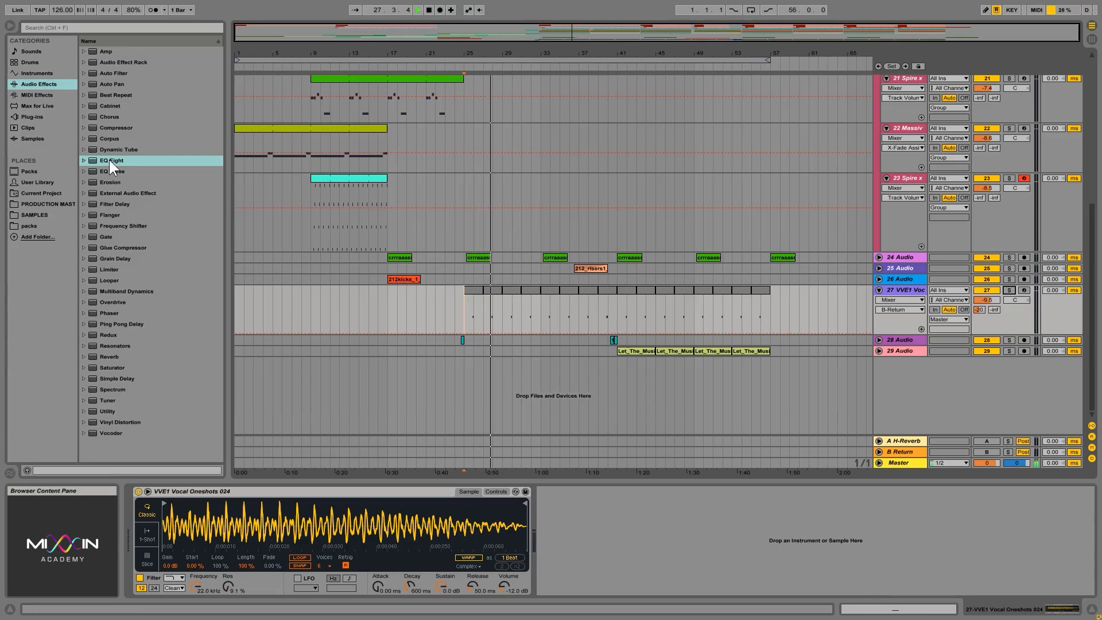
key(space)
drag(109, 160, 564, 335)
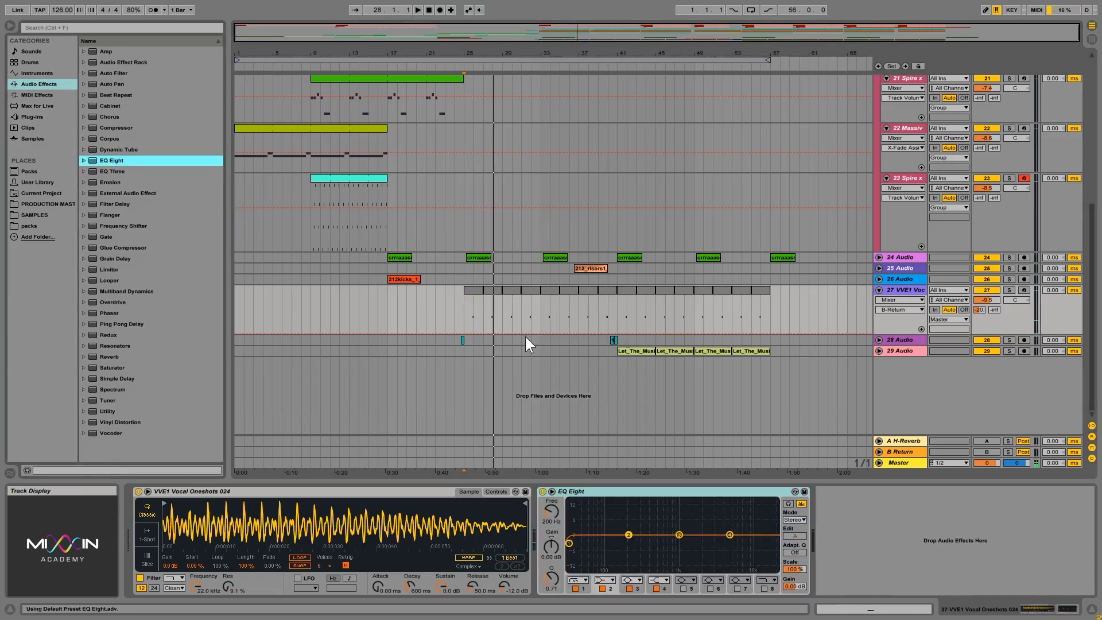
drag(569, 542, 615, 544)
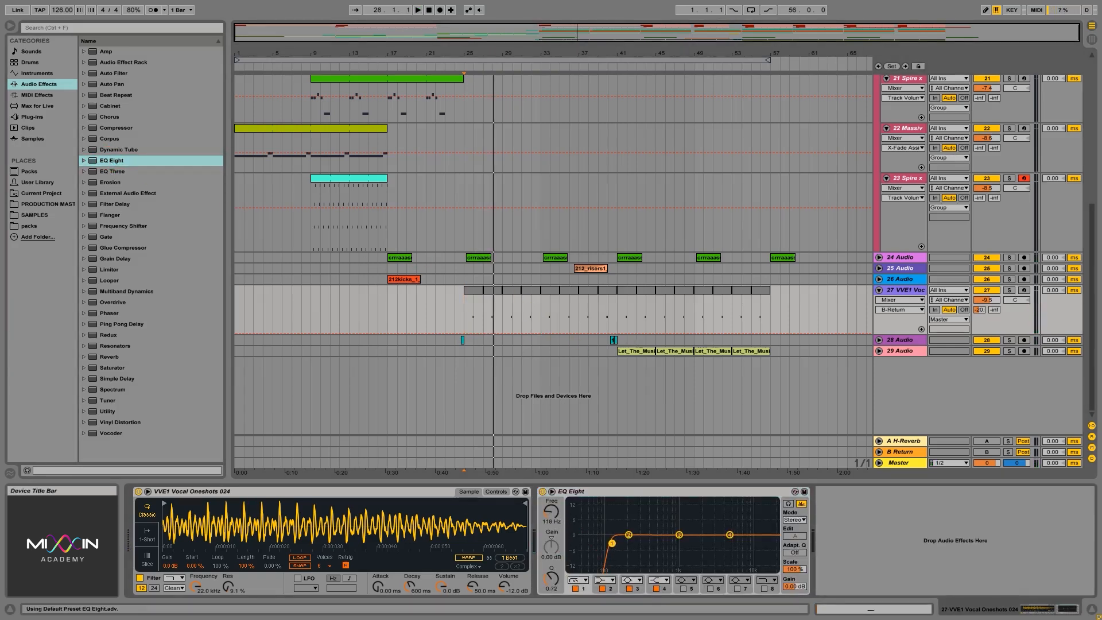
- Unfold audio track 28, clear its existing effects, and listen to it from bar 24
click(879, 340)
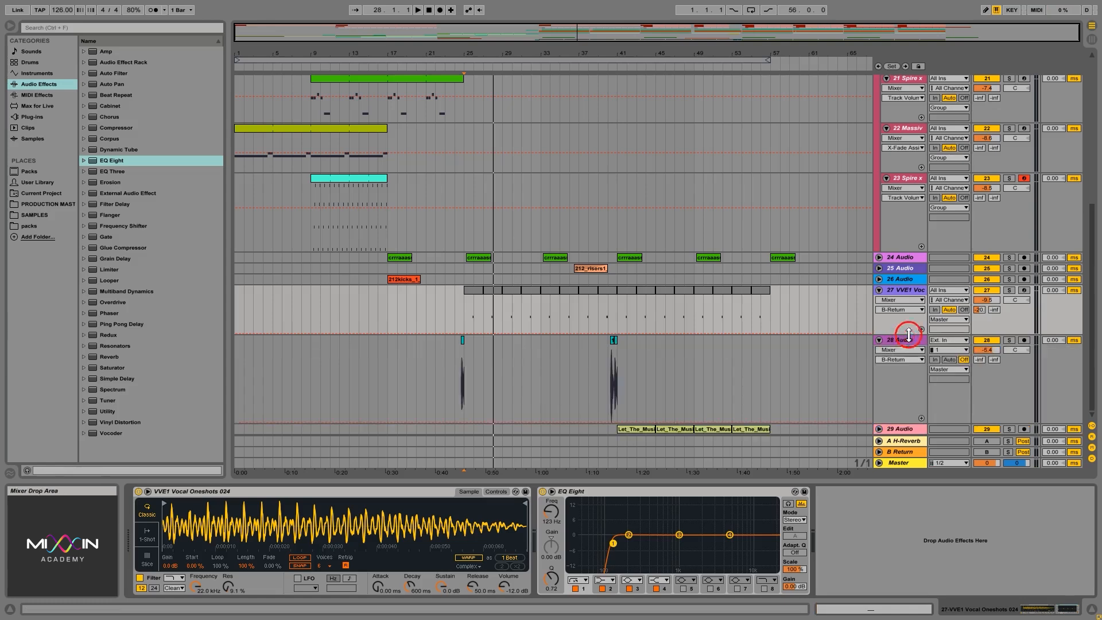
click(905, 339)
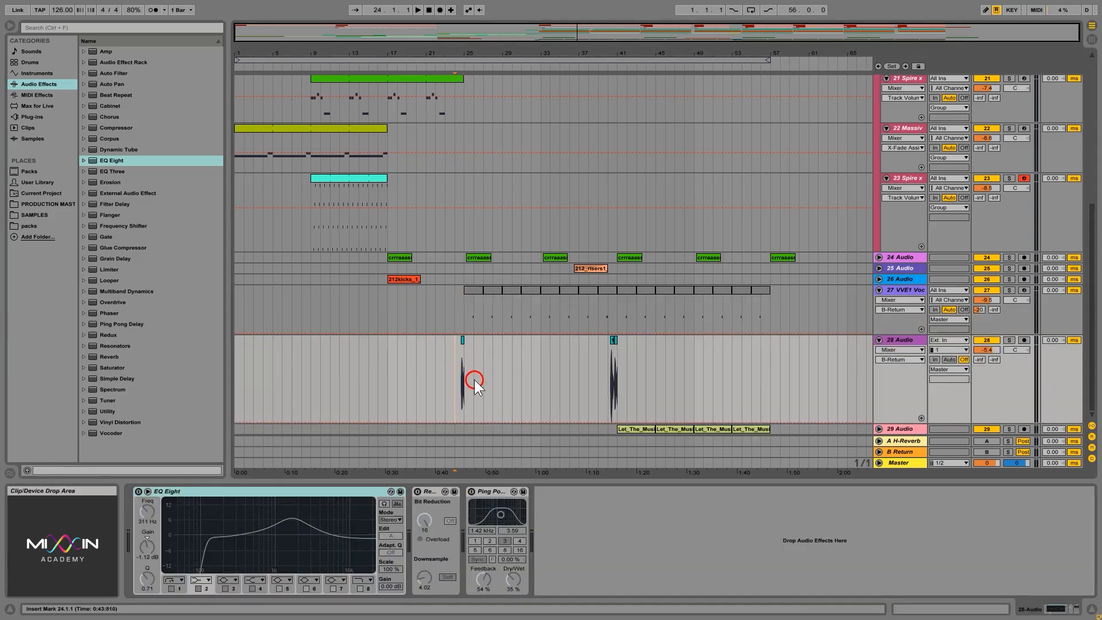
click(457, 357)
key(space)
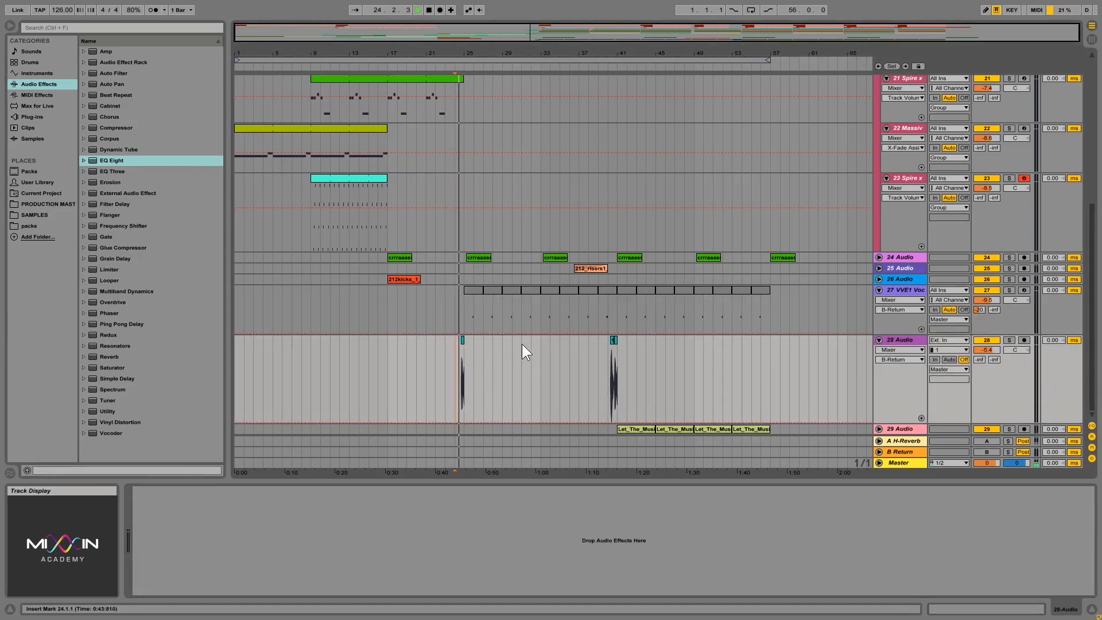
key(space)
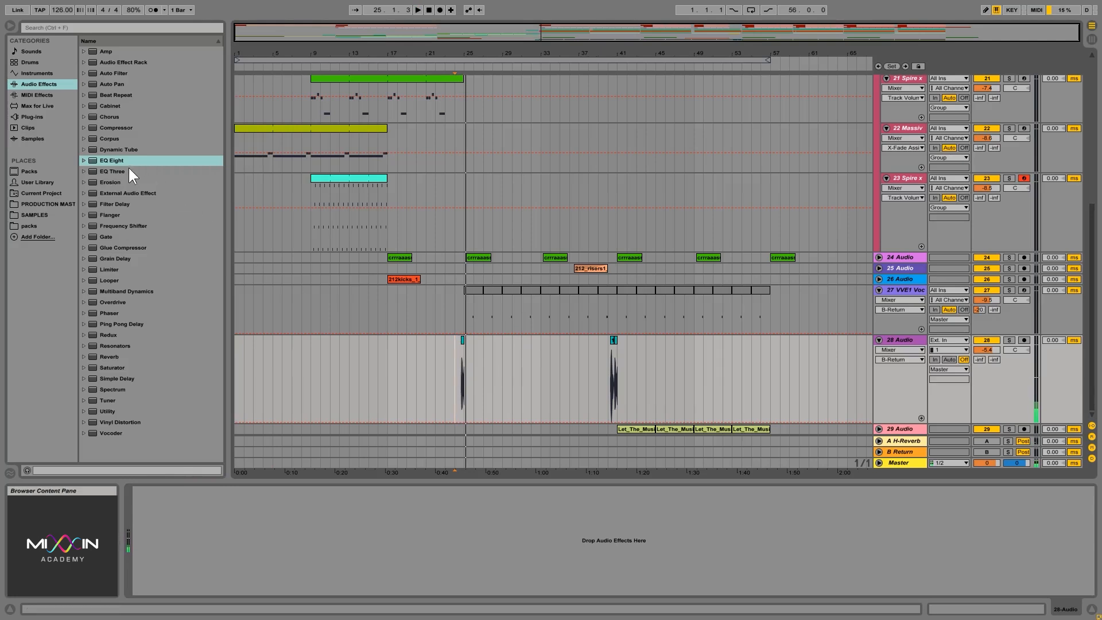
- Add an EQ Eight to track 28 with band 1's low cut at 114 Hz and Q 0.86, listening to the clip
drag(111, 164, 518, 368)
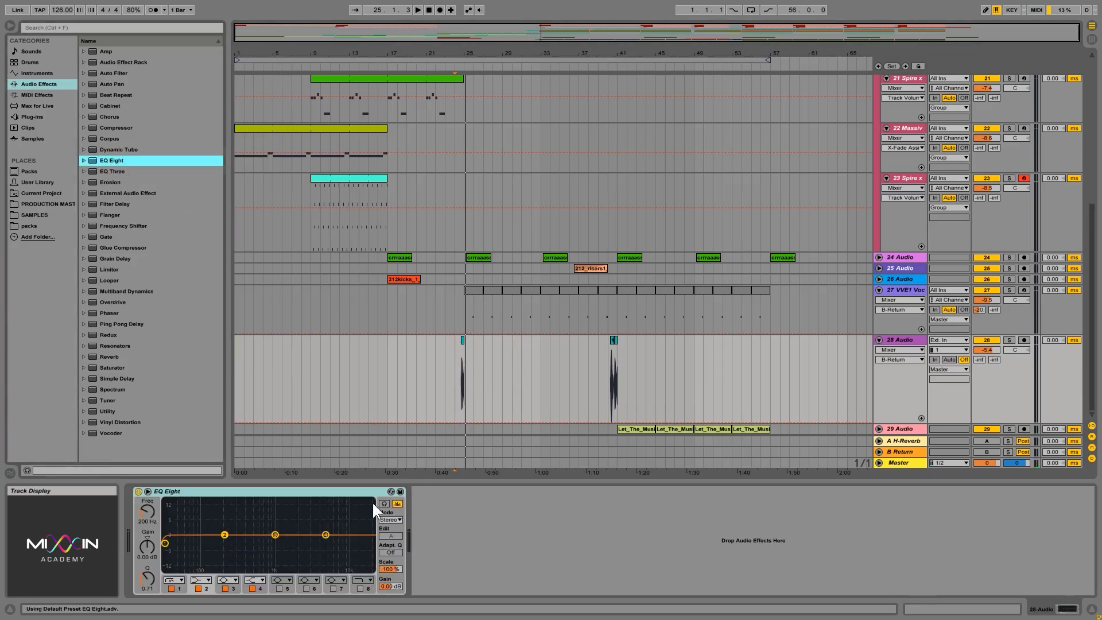
key(space)
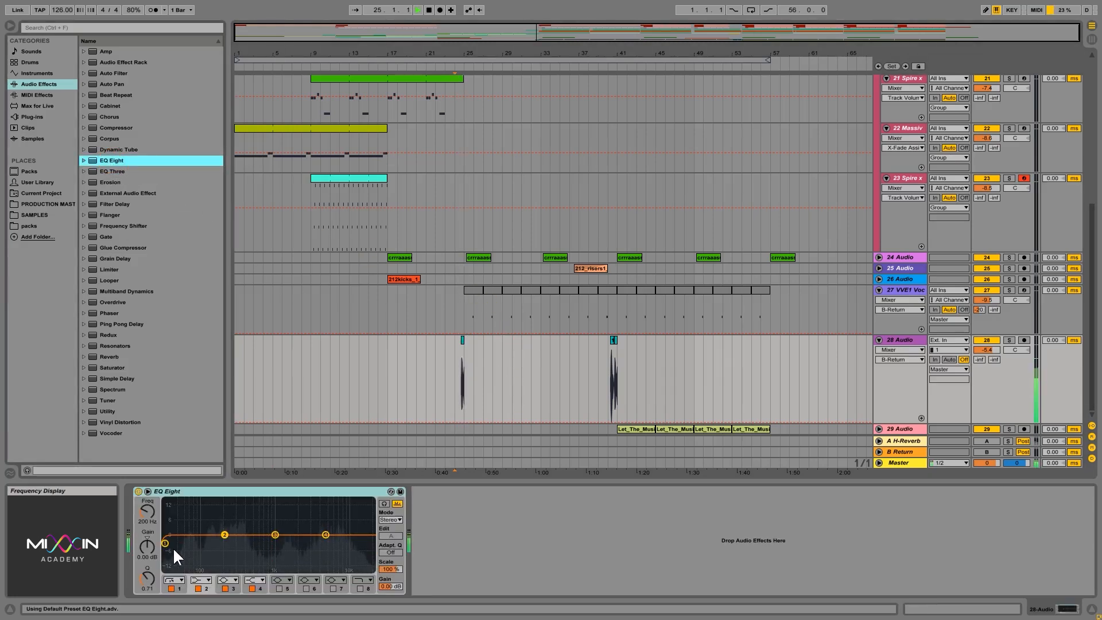
key(space)
drag(166, 542, 203, 545)
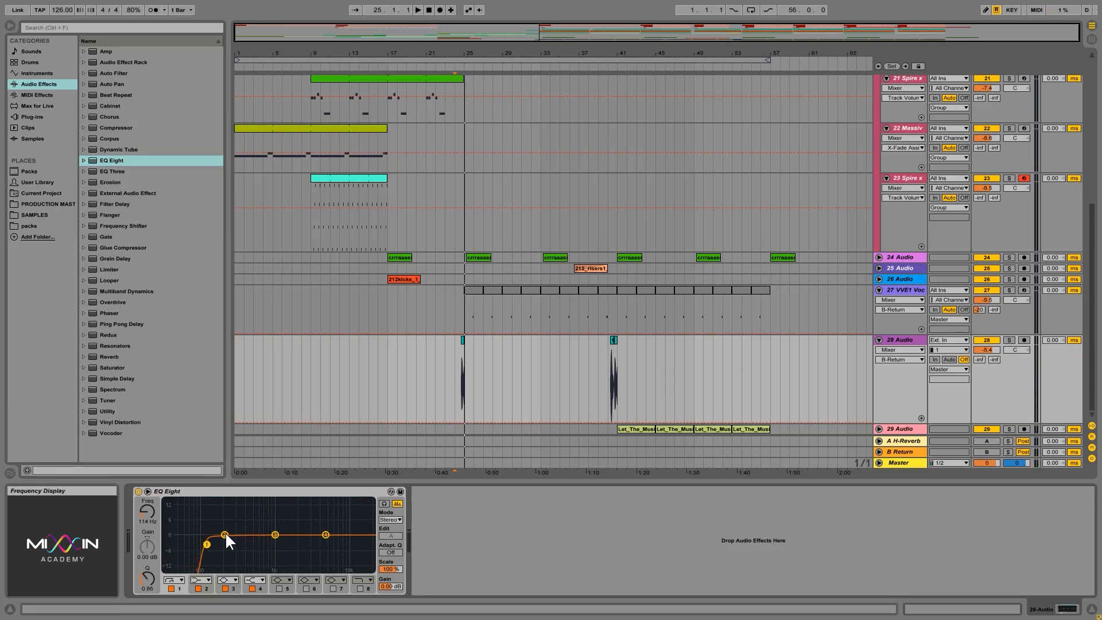
- Set band 2 of track 28's EQ Eight to a 658 Hz low shelf at -2.65 dB while listening
drag(225, 534, 258, 542)
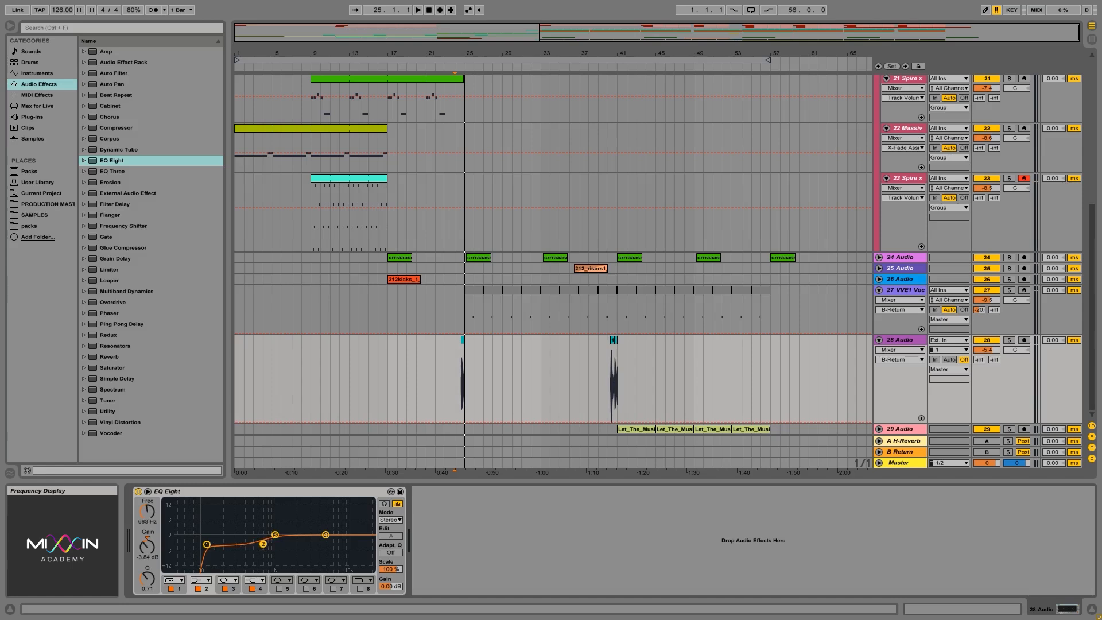
key(space)
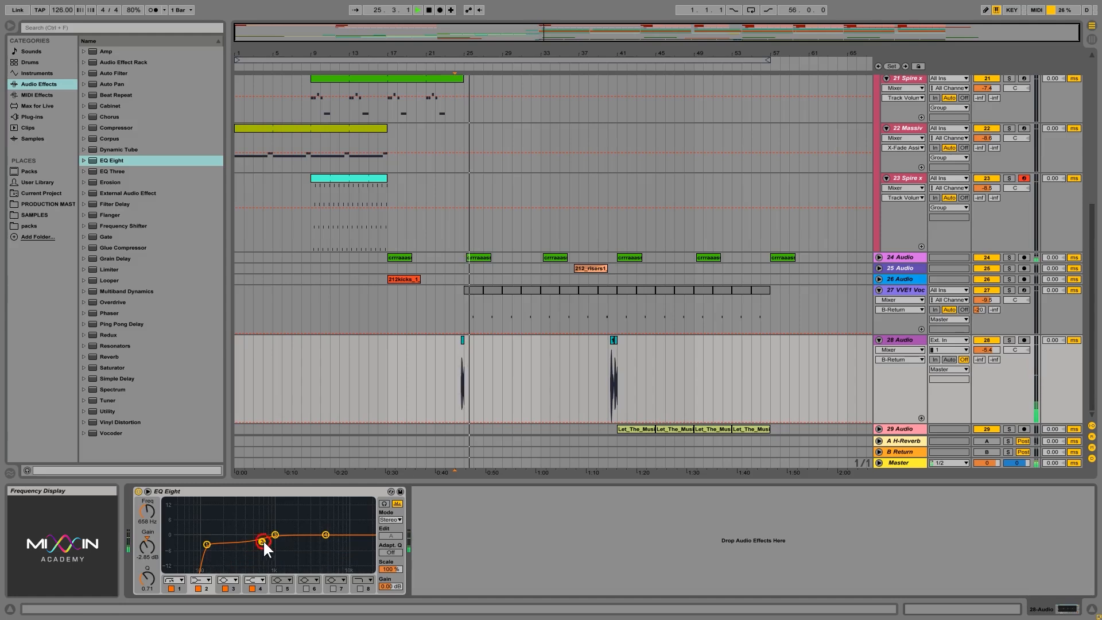
key(space)
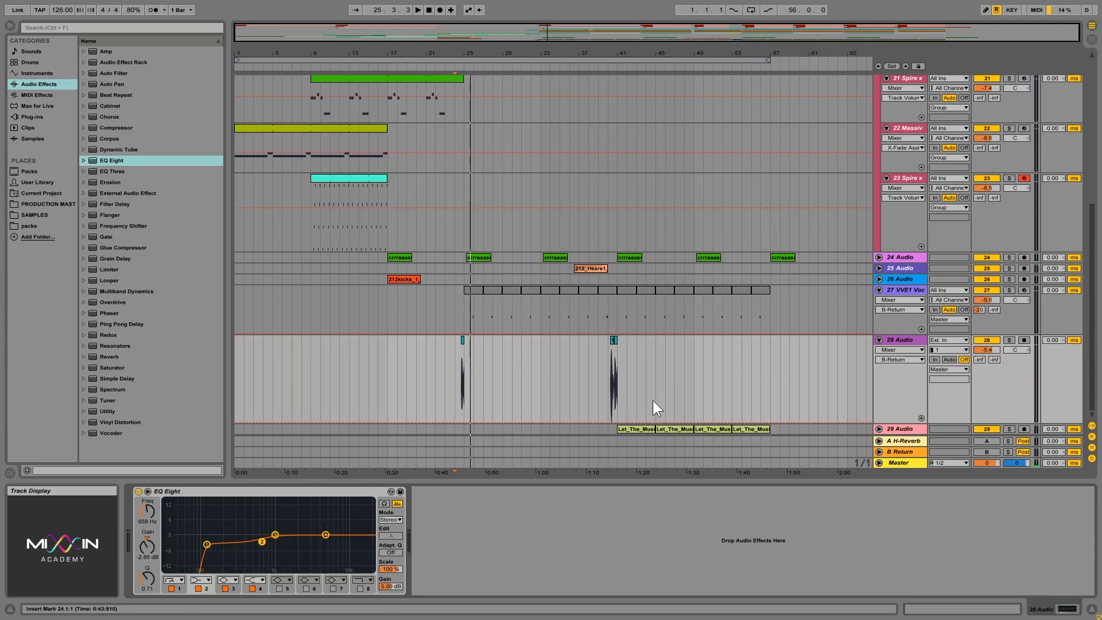
- Unfold and solo audio track 29, and play its Let_The_Mus clips from bar 41
click(616, 429)
click(879, 429)
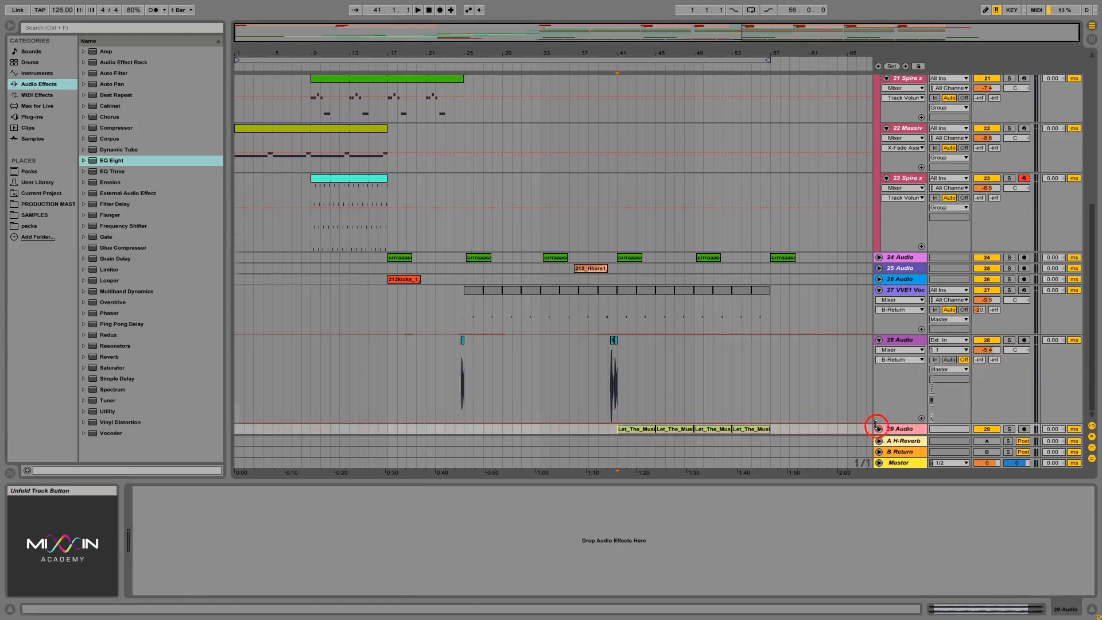
click(1006, 391)
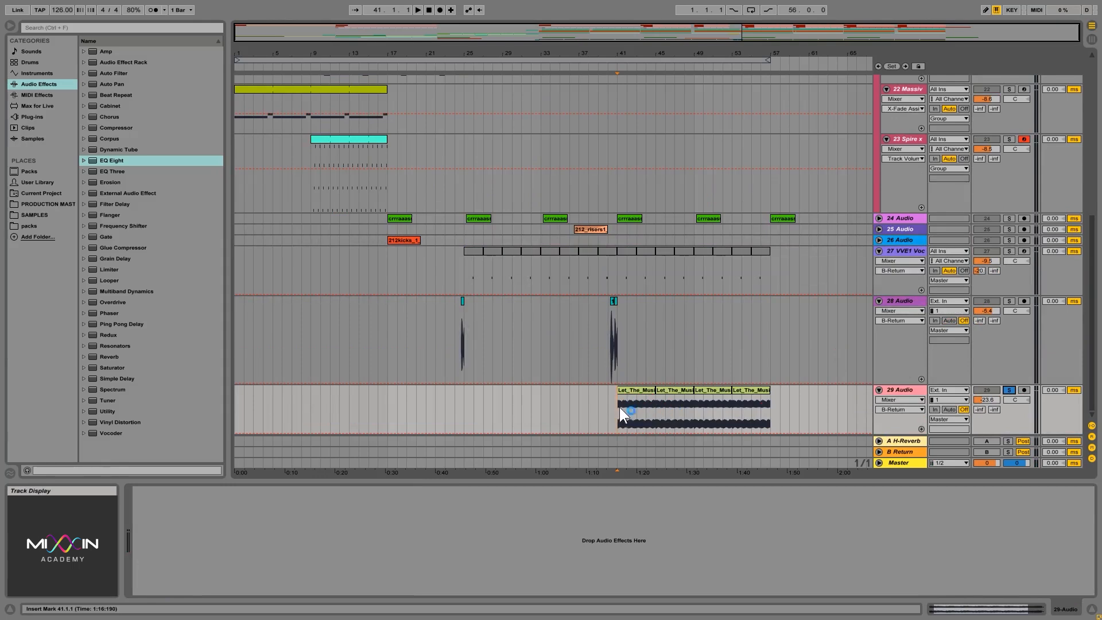
key(space)
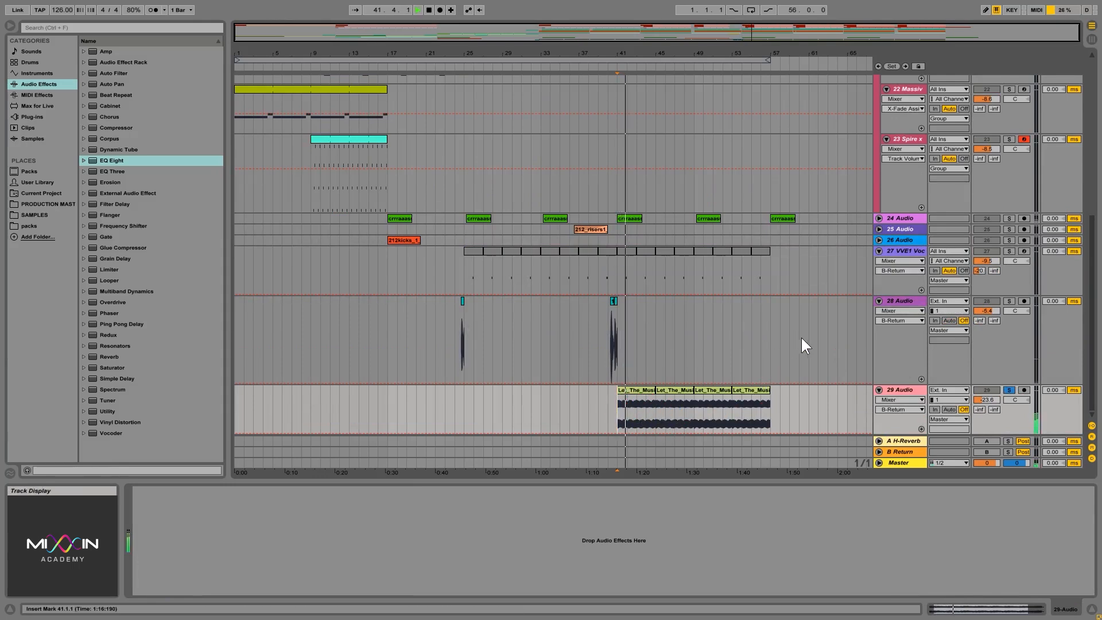
click(916, 390)
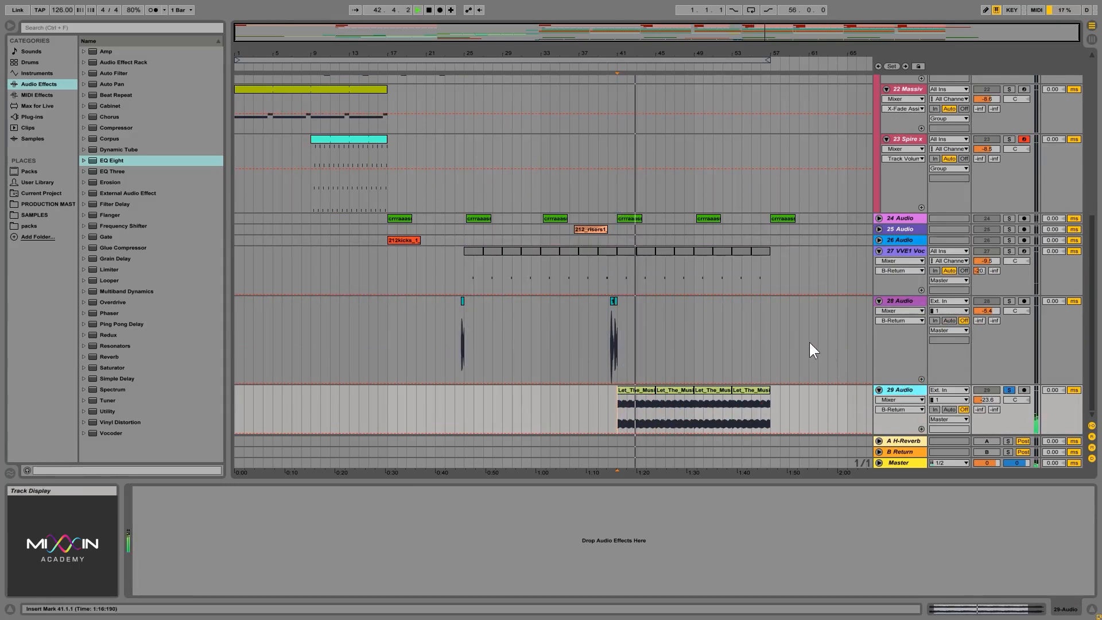
mouse_move(1094, 353)
mouse_down()
mouse_move(1085, 213)
mouse_move(1095, 159)
mouse_move(1099, 366)
mouse_up()
- Add an EQ Eight to track 29 with band 1's low cut at 590 Hz, listening to the clips and ending the solo
drag(114, 161, 442, 271)
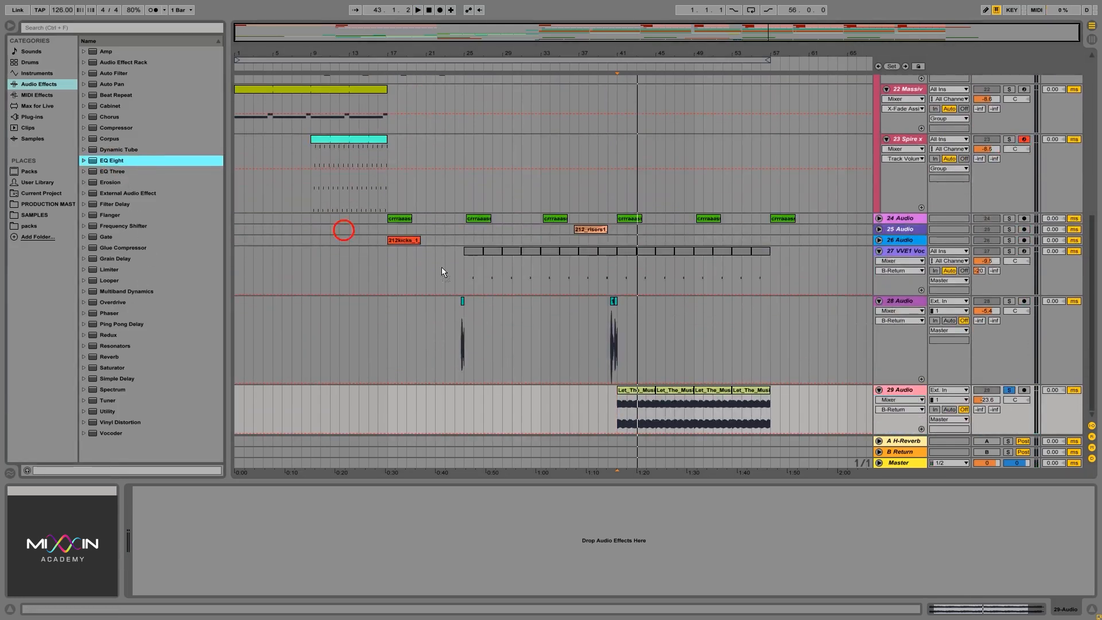
drag(667, 410, 670, 408)
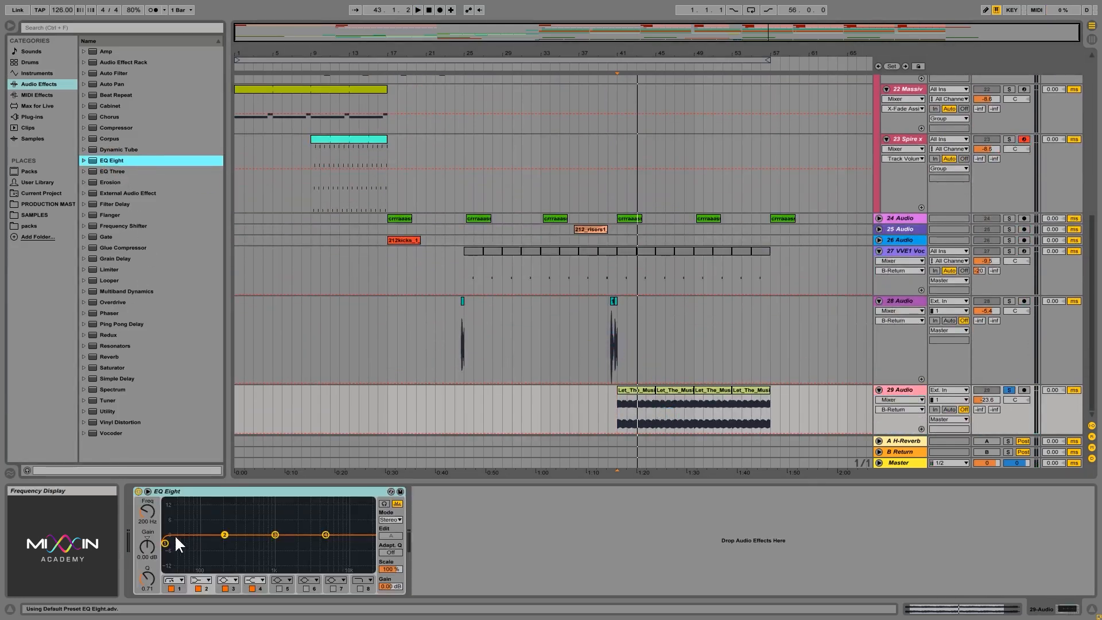
drag(176, 544, 240, 542)
key(space)
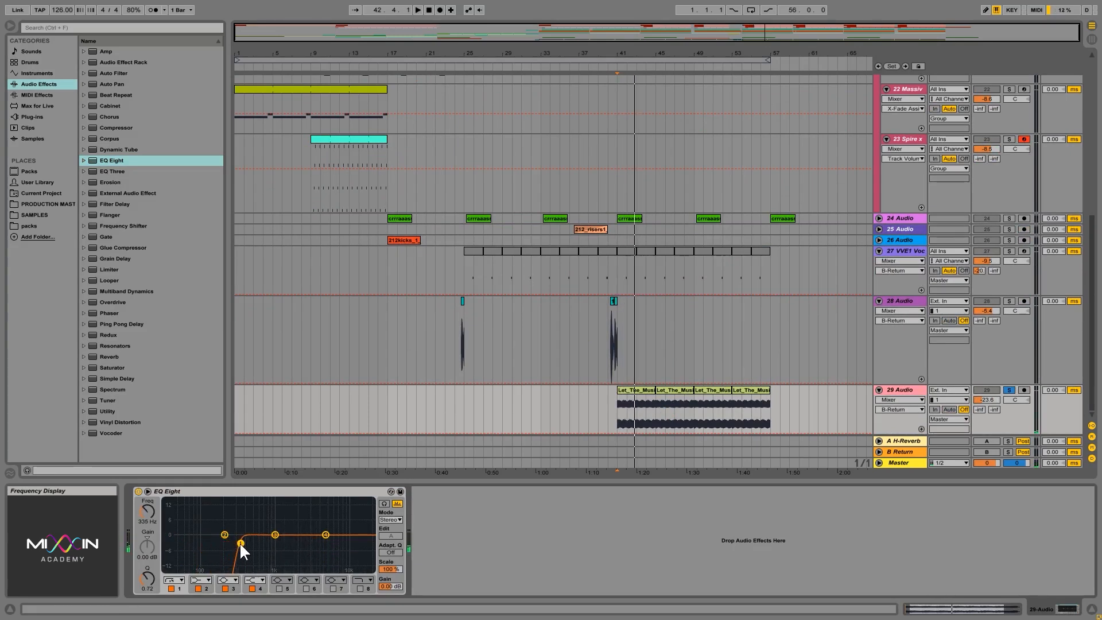
key(space)
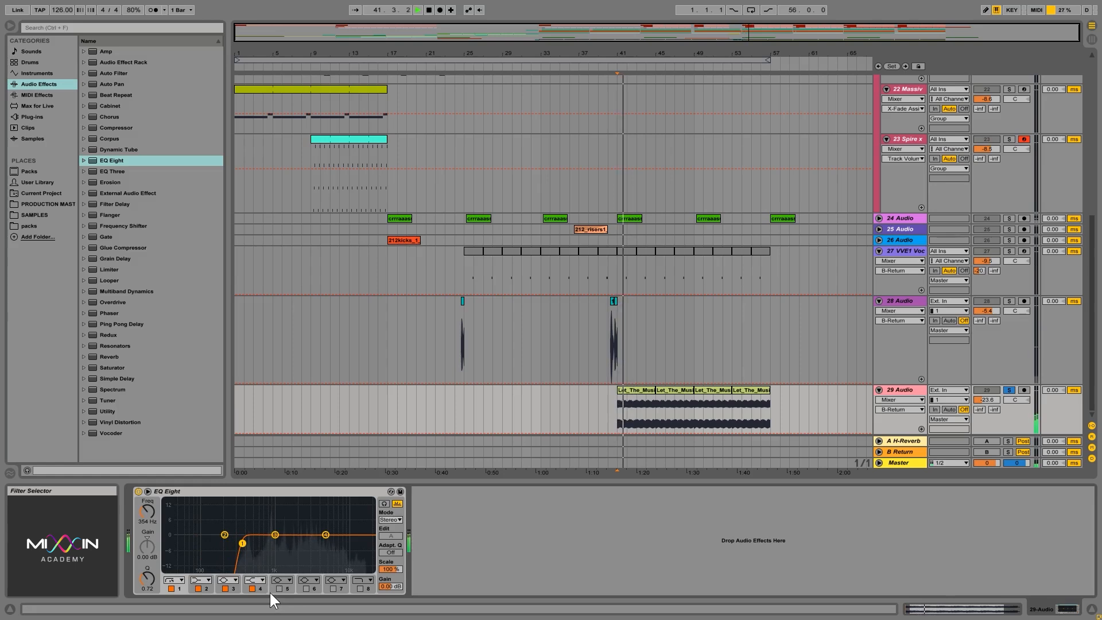
drag(242, 543, 258, 544)
key(space)
key(space)
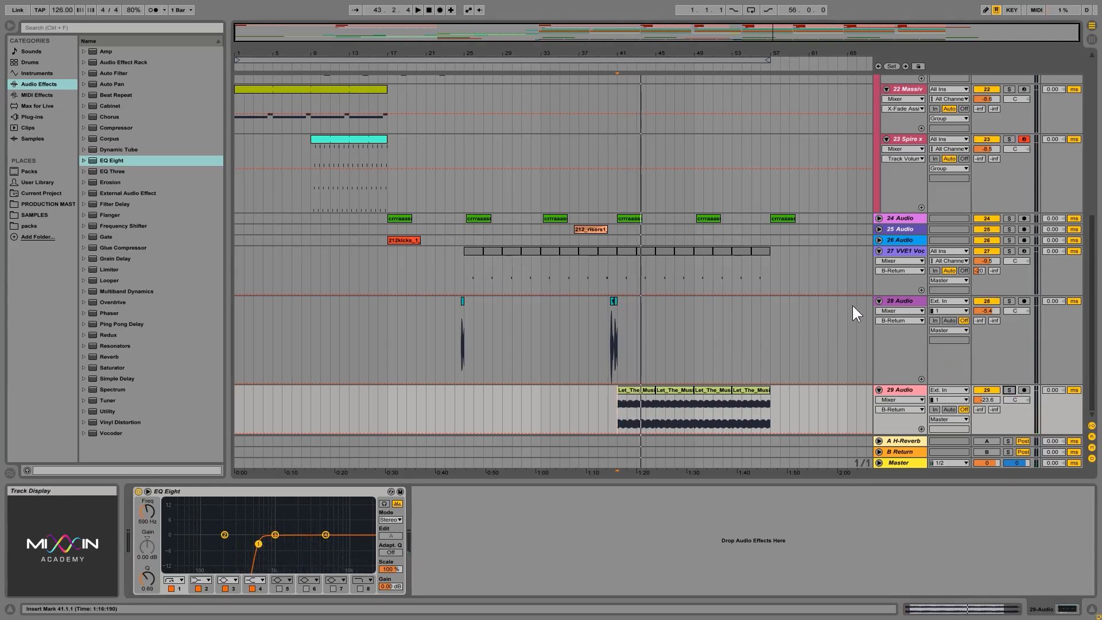
- Fold all the remaining unfolded tracks, including 29, 28, 27, the lead chain group, 18 and 17
click(879, 389)
click(880, 302)
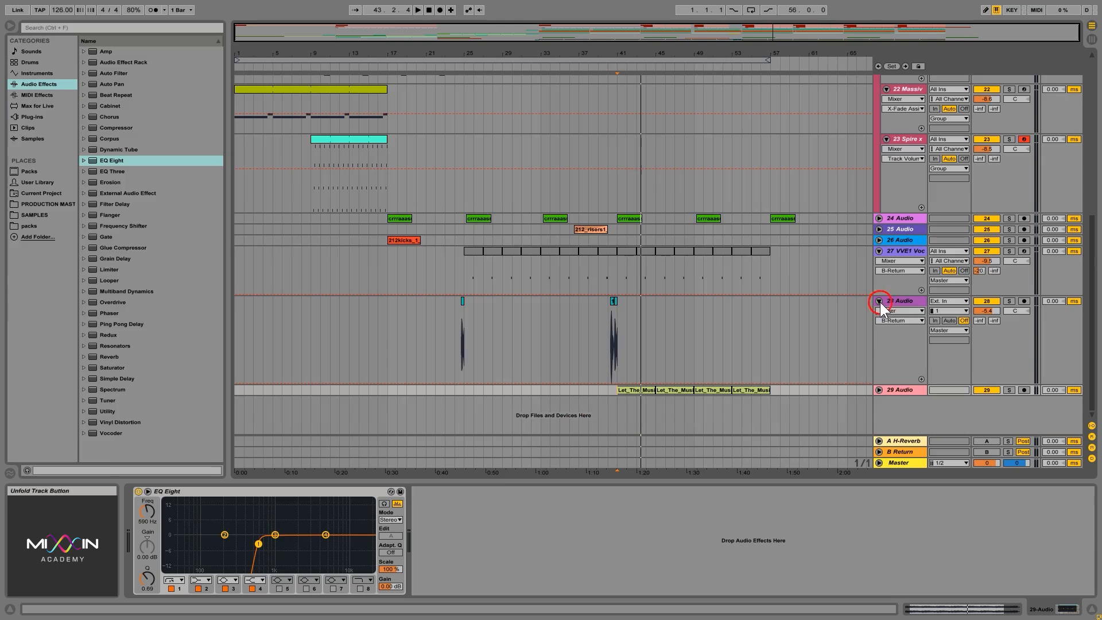
click(879, 252)
scroll(849, 268, up, 3)
scroll(853, 262, up, 5)
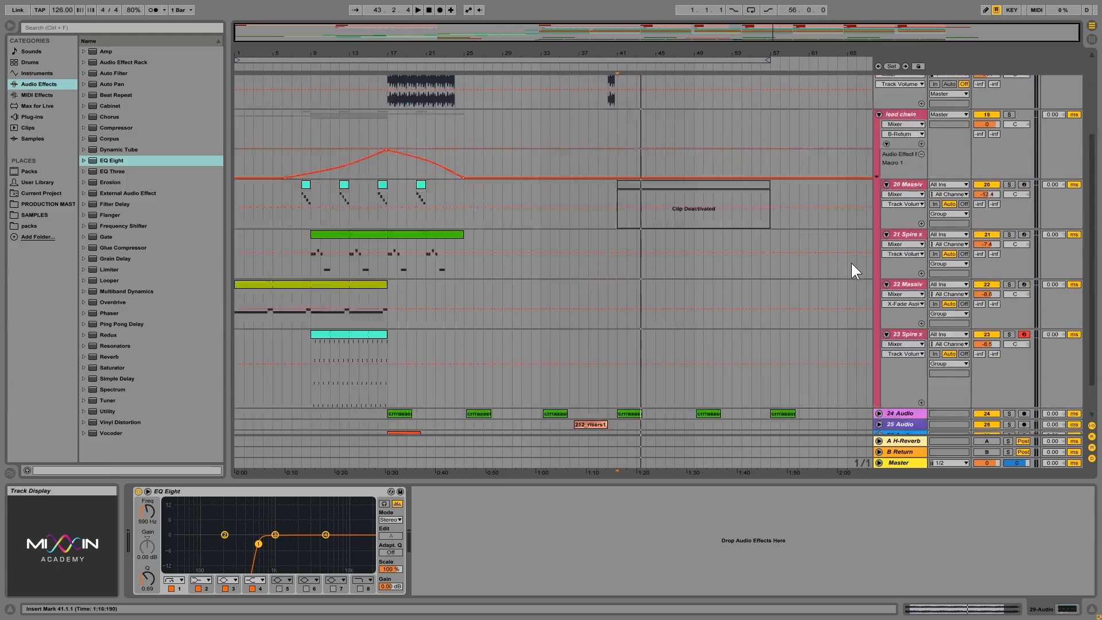
click(879, 195)
click(880, 181)
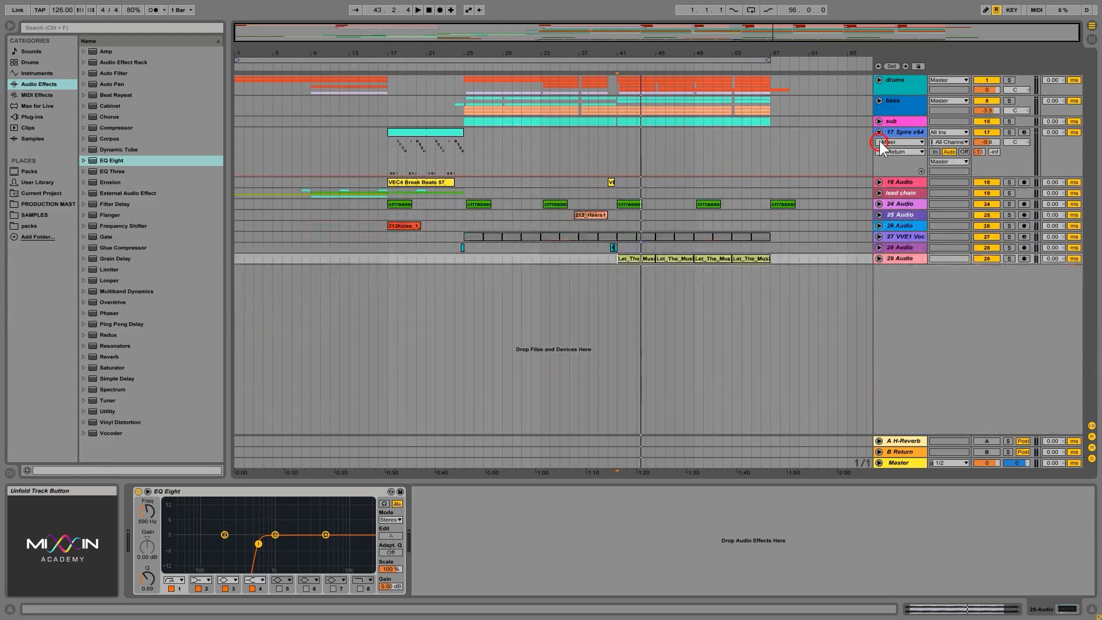
click(879, 132)
- Play the full mix from bar 25 and inspect the device chains of the bass, sub and drums groups
click(463, 84)
key(space)
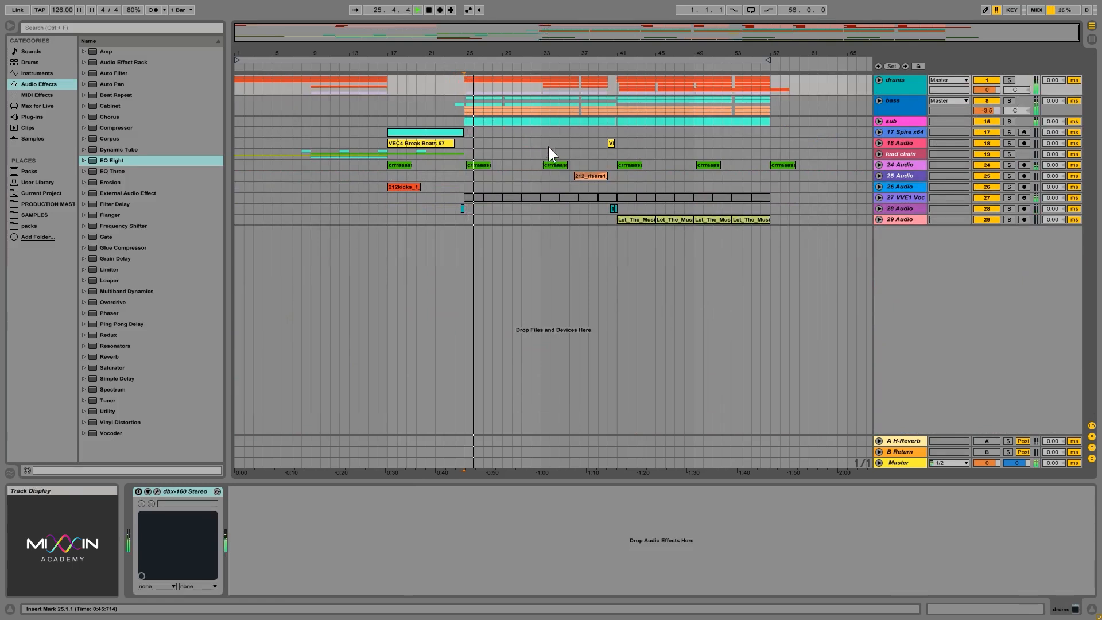
click(919, 103)
click(894, 112)
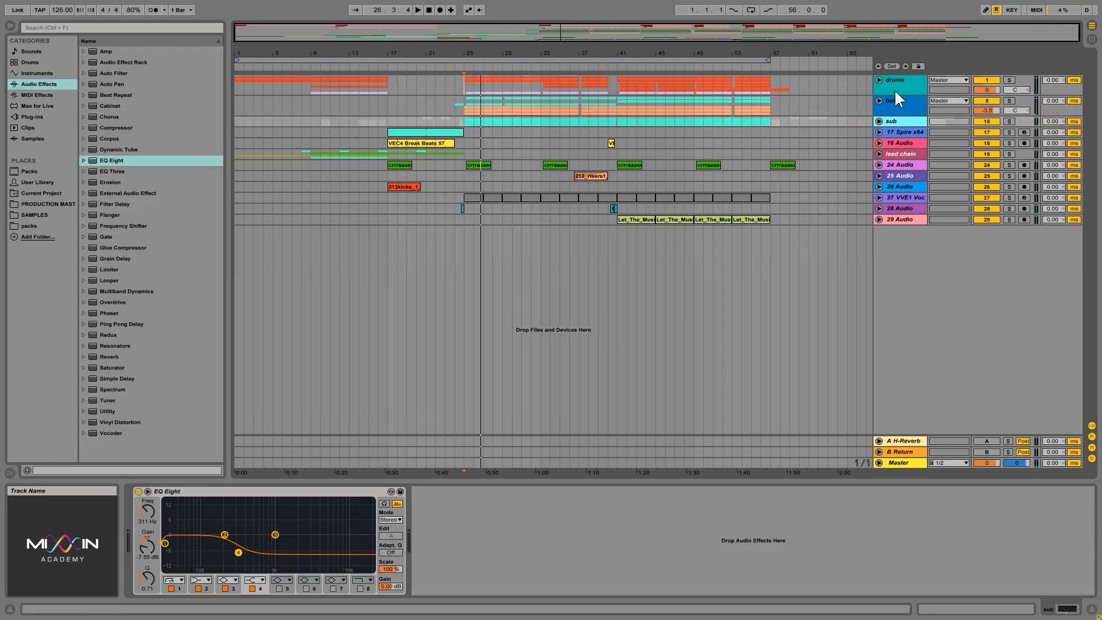
click(893, 82)
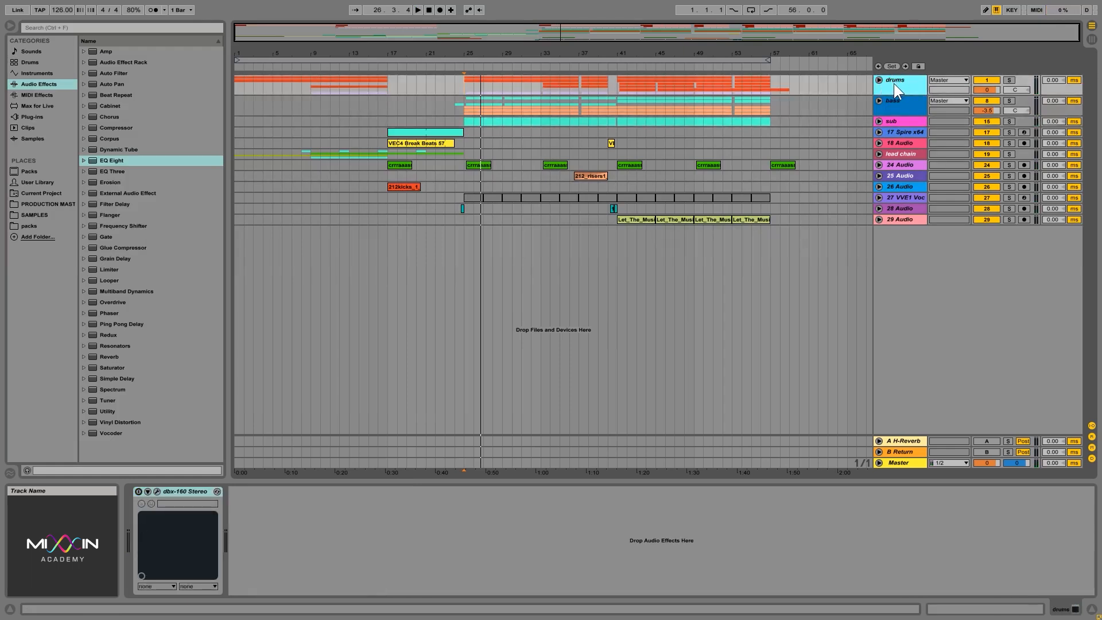